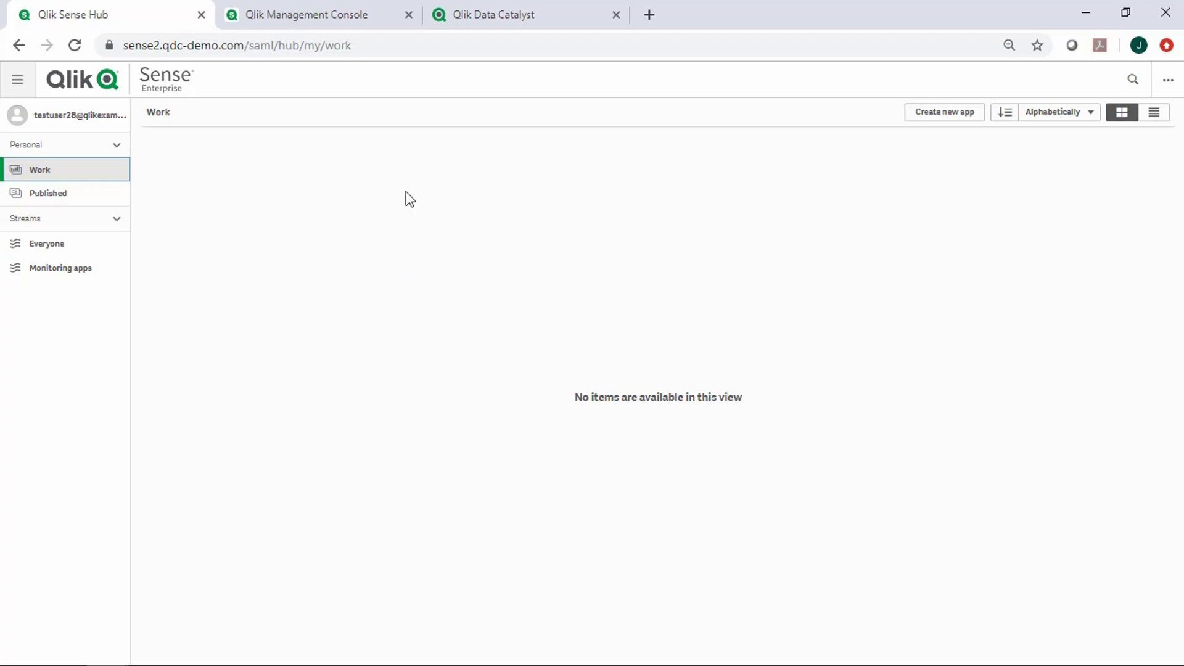
Switch to Qlik Management Console and review the list of data connections and their tags
{"action": "left_click", "coordinate": [358, 17]}
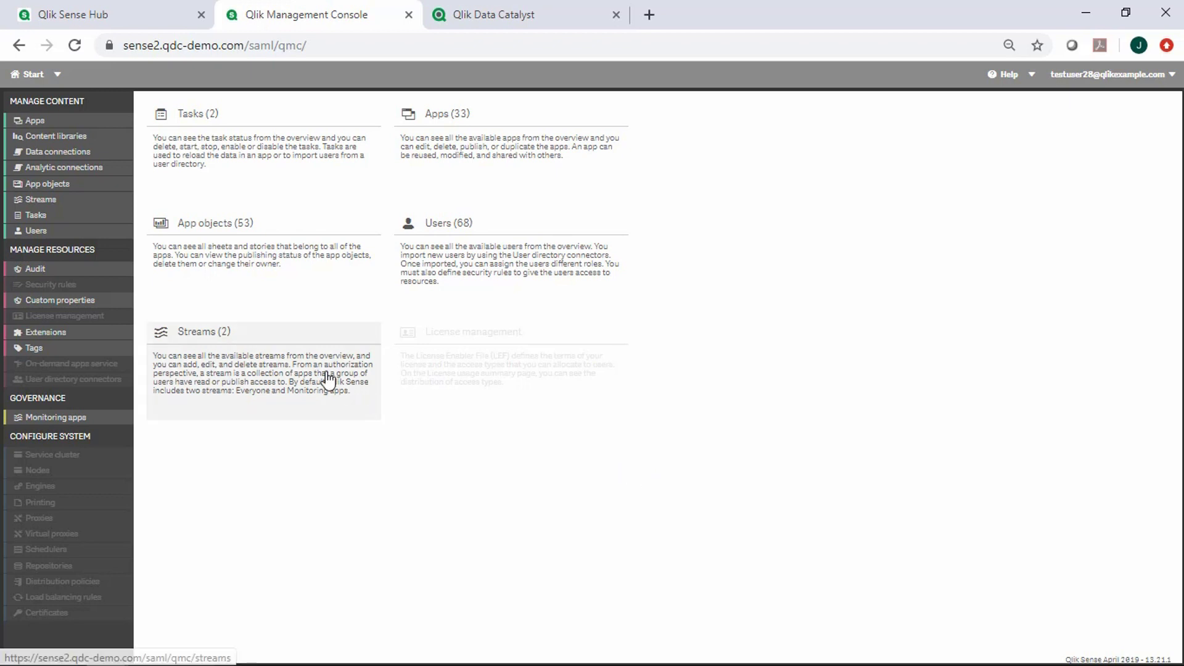
{"action": "left_click", "coordinate": [81, 153]}
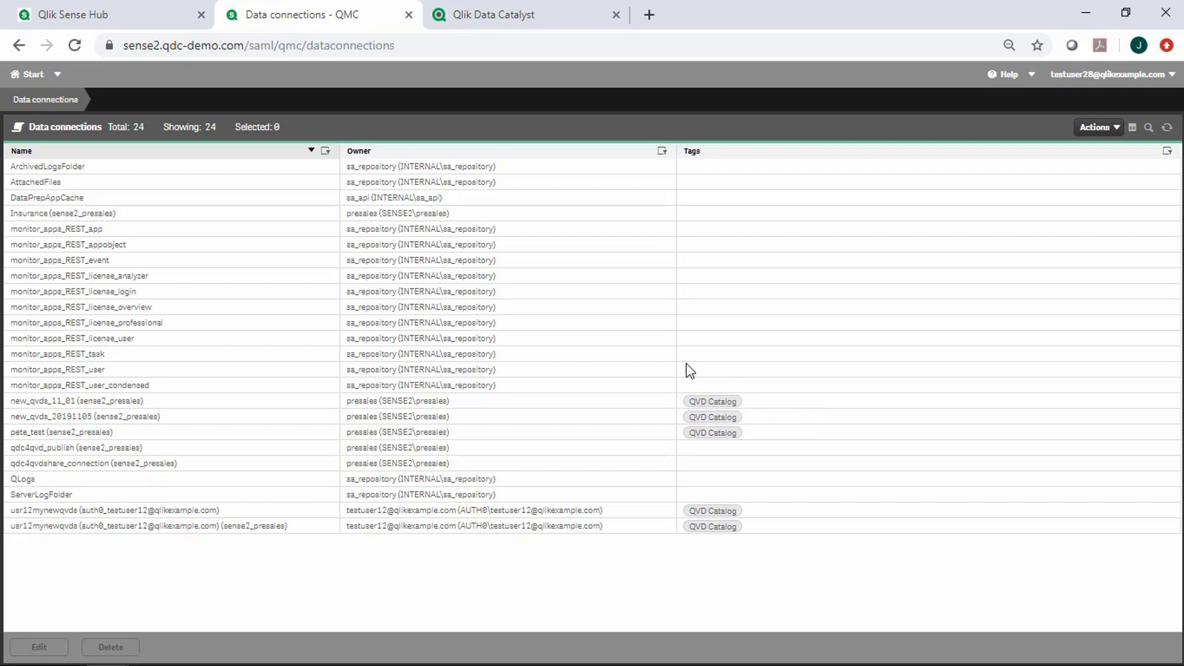
Switch to Qlik Data Catalyst and look through the catalog, the discovered sources and entities, and the user list under security
{"action": "left_click", "coordinate": [560, 14]}
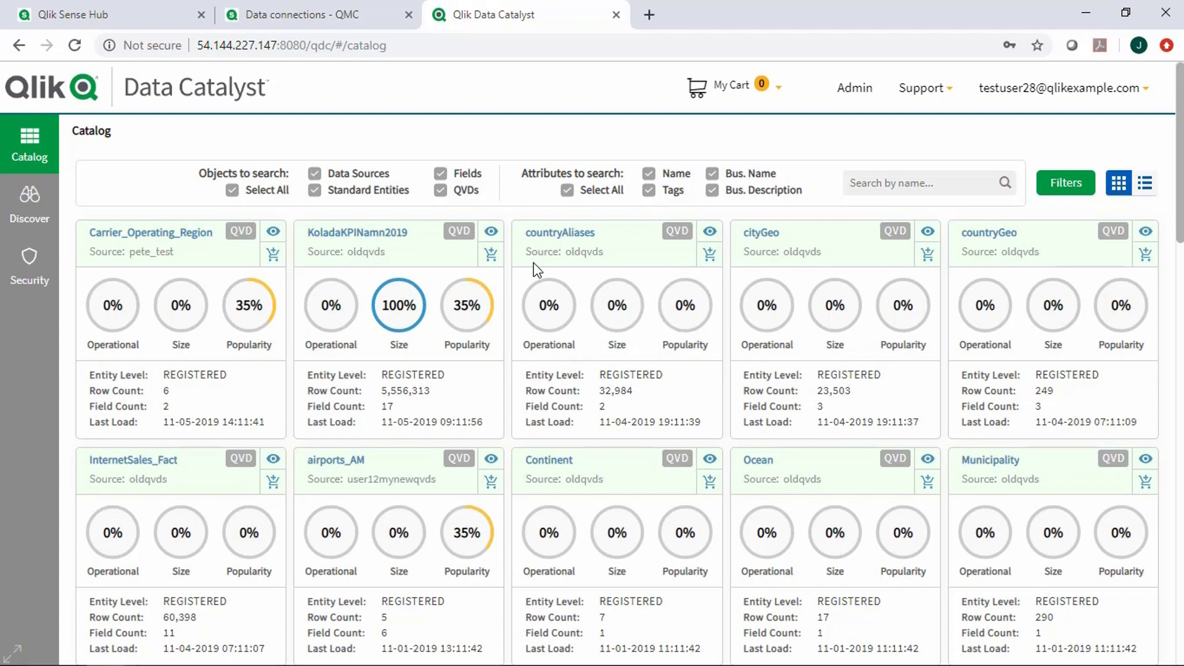
{"action": "mouse_move", "coordinate": [167, 236]}
{"action": "left_click", "coordinate": [24, 226]}
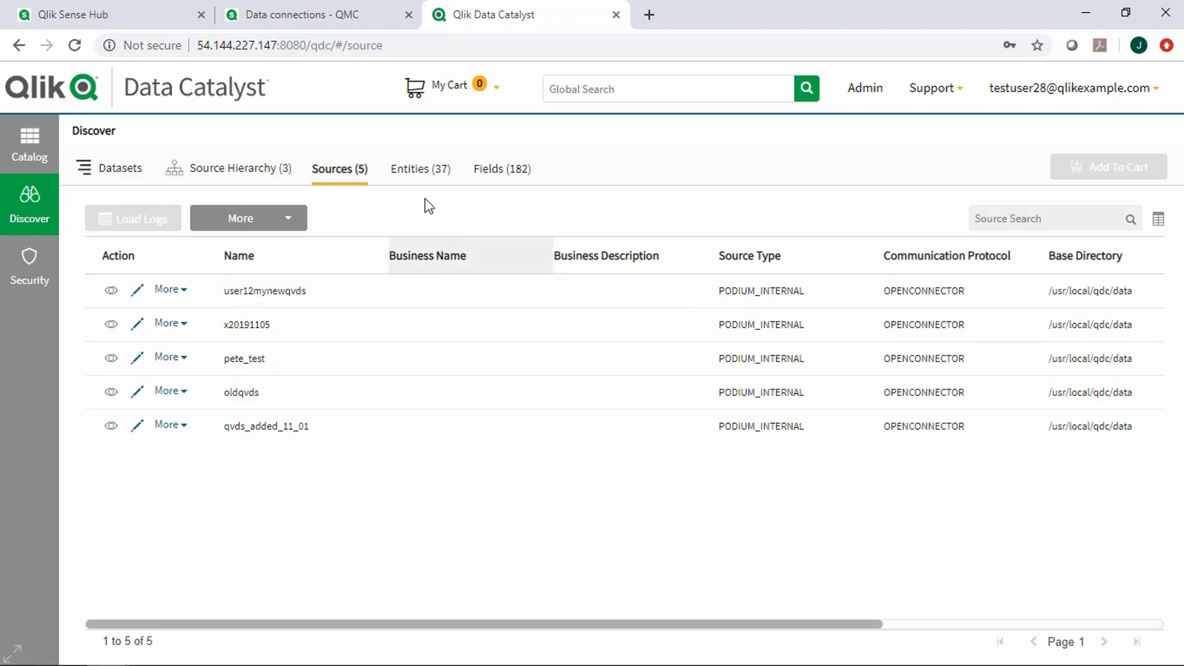
{"action": "left_click", "coordinate": [422, 181]}
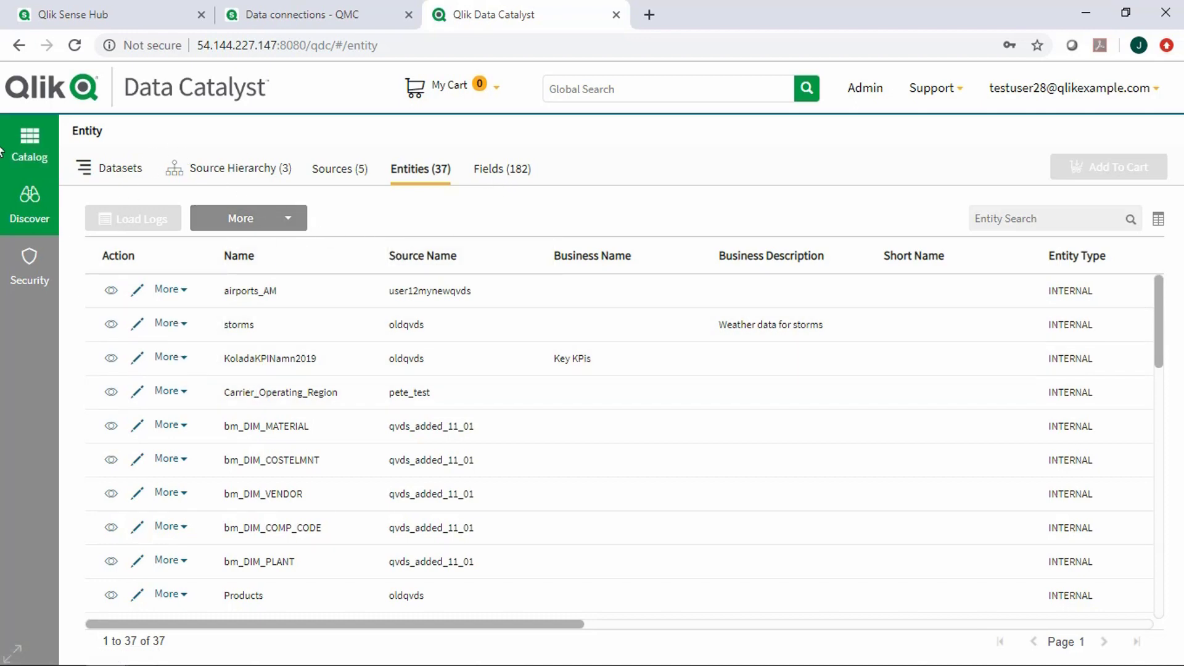
{"action": "left_click", "coordinate": [40, 276]}
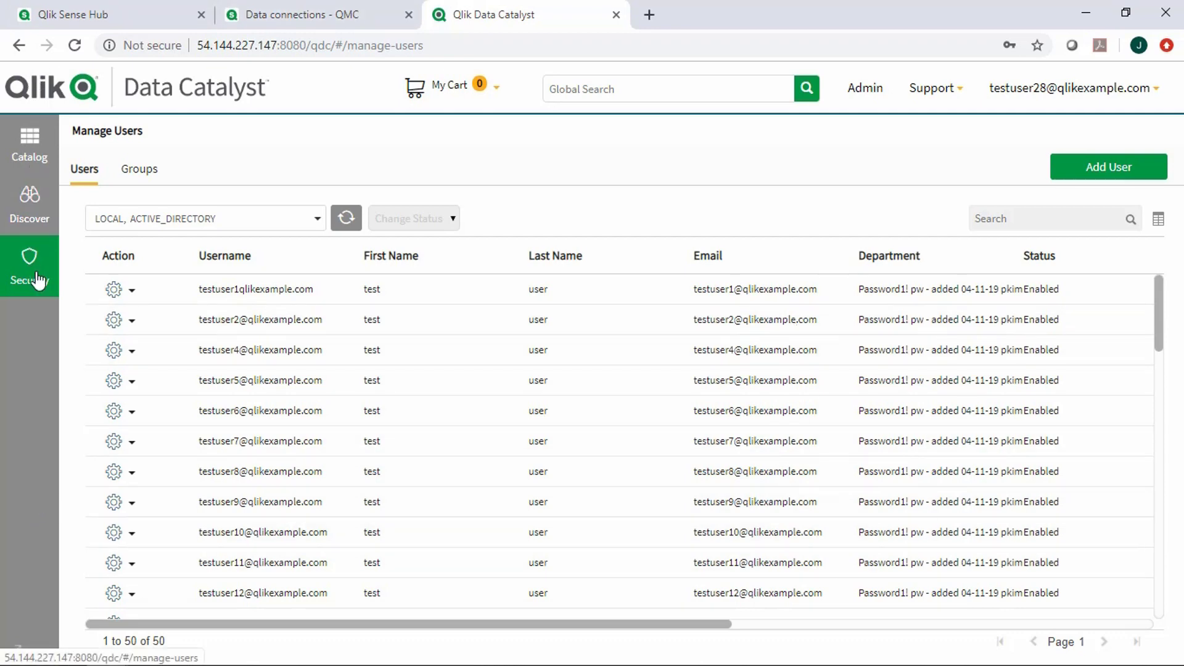
Review the admin maintenance service logs with their bulk actions, as well as the application logs
{"action": "left_click", "coordinate": [871, 92]}
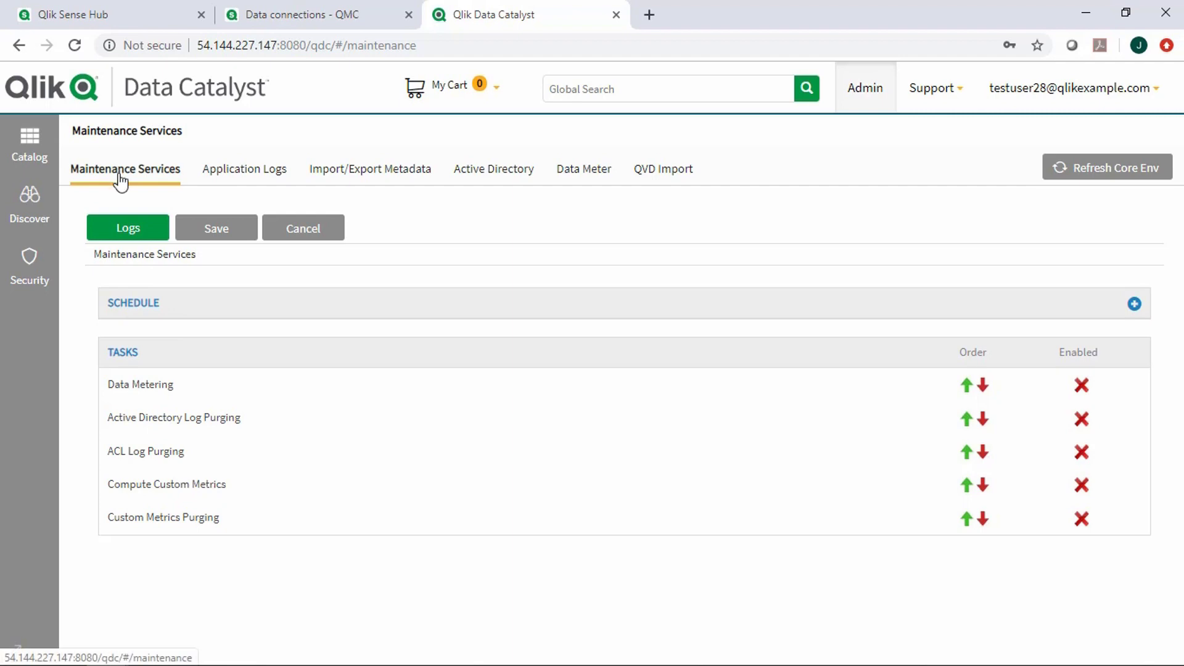
{"action": "left_click", "coordinate": [131, 232]}
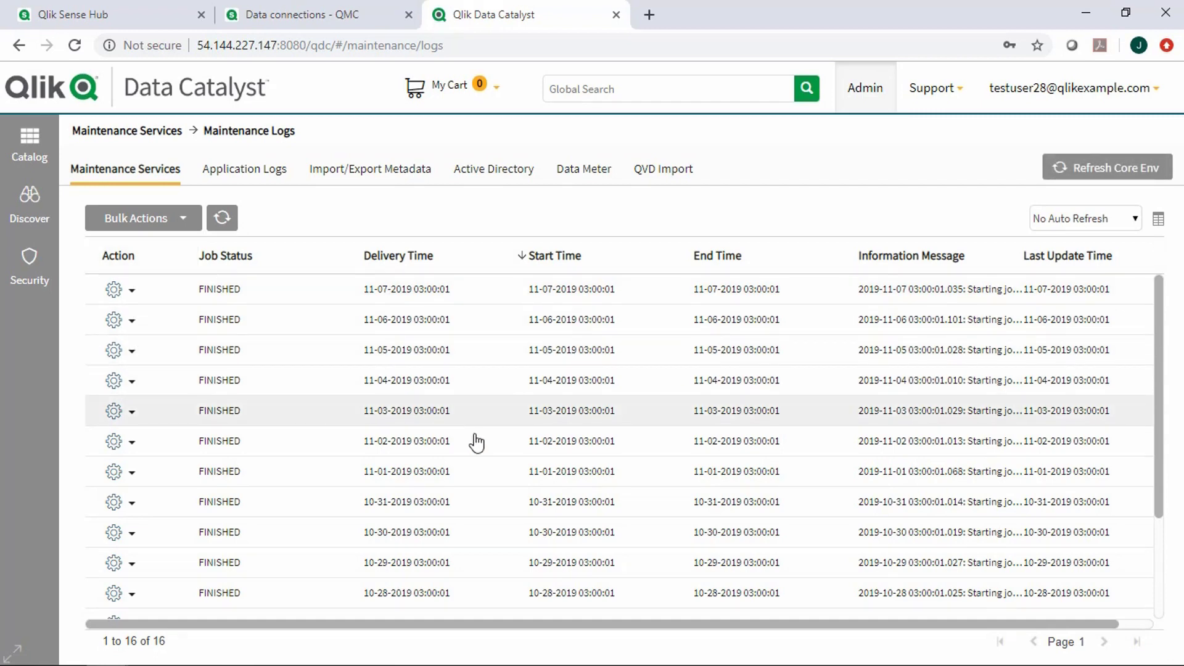
{"action": "left_click", "coordinate": [157, 221]}
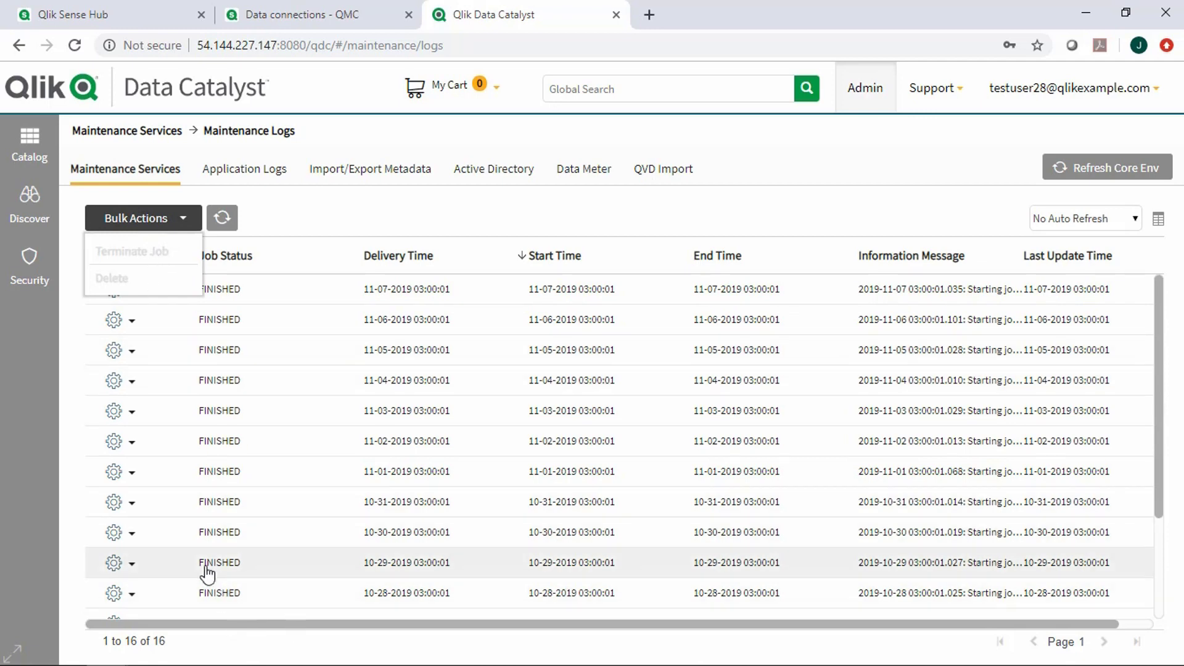
{"action": "left_click", "coordinate": [158, 217]}
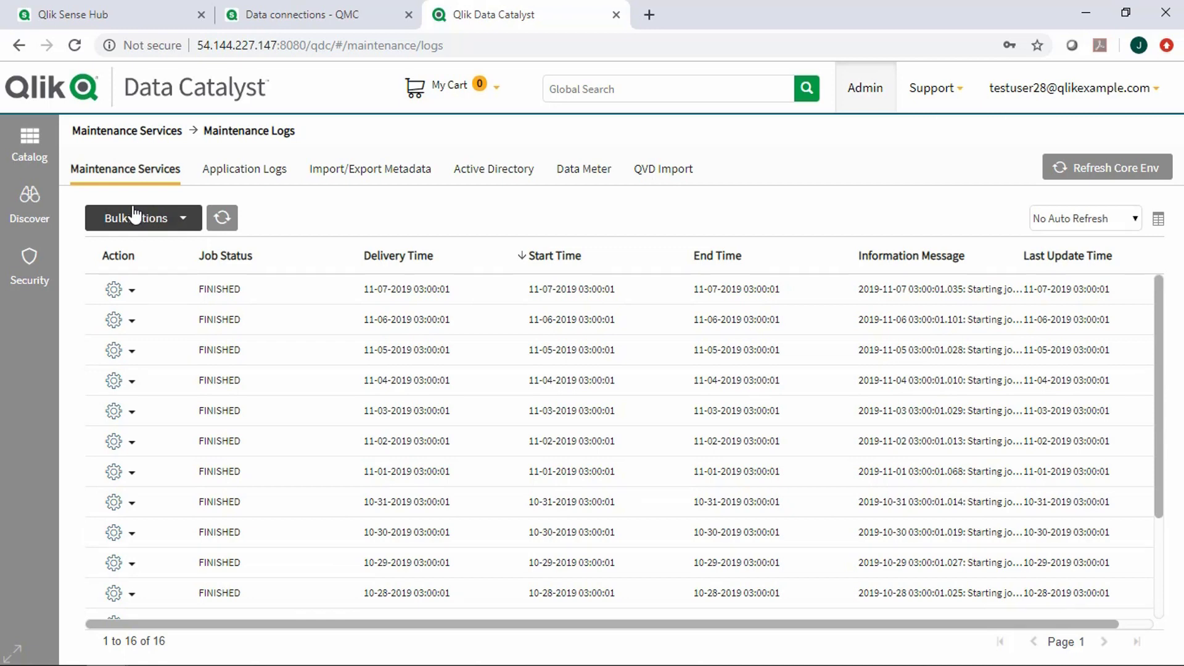
{"action": "left_click", "coordinate": [250, 178]}
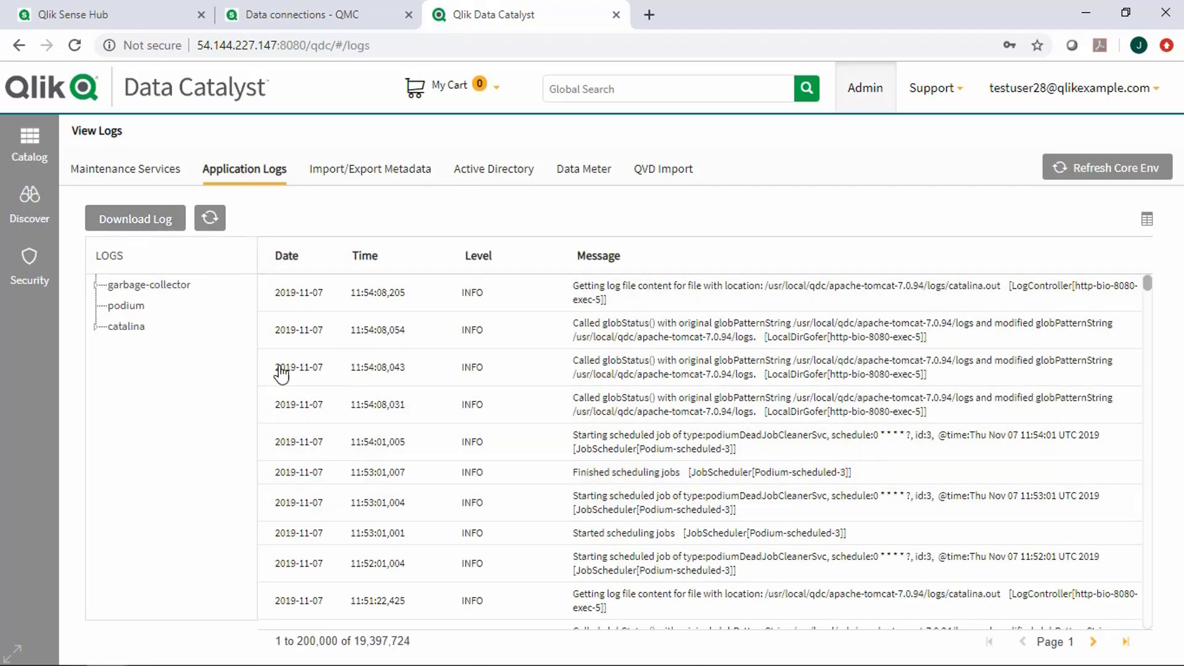
Run an Incremental Load job with Load Data enabled for the QDC4QVD2 QVD import connector
{"action": "left_click", "coordinate": [679, 174]}
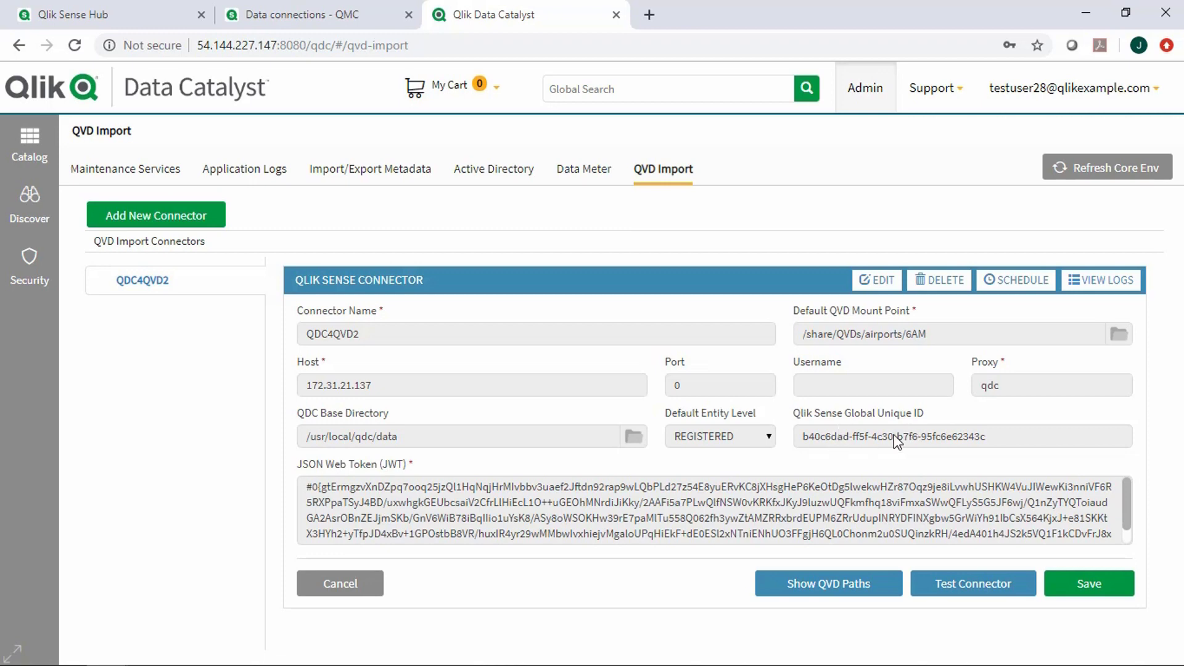
{"action": "left_click", "coordinate": [1005, 283]}
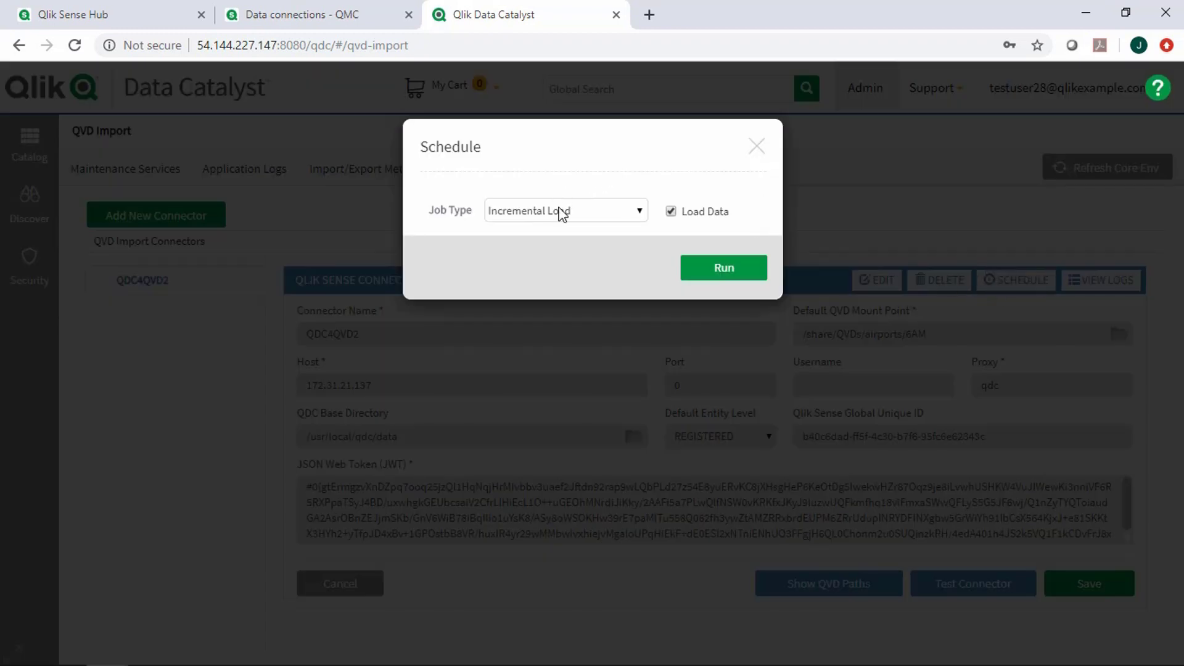
{"action": "left_click", "coordinate": [634, 216]}
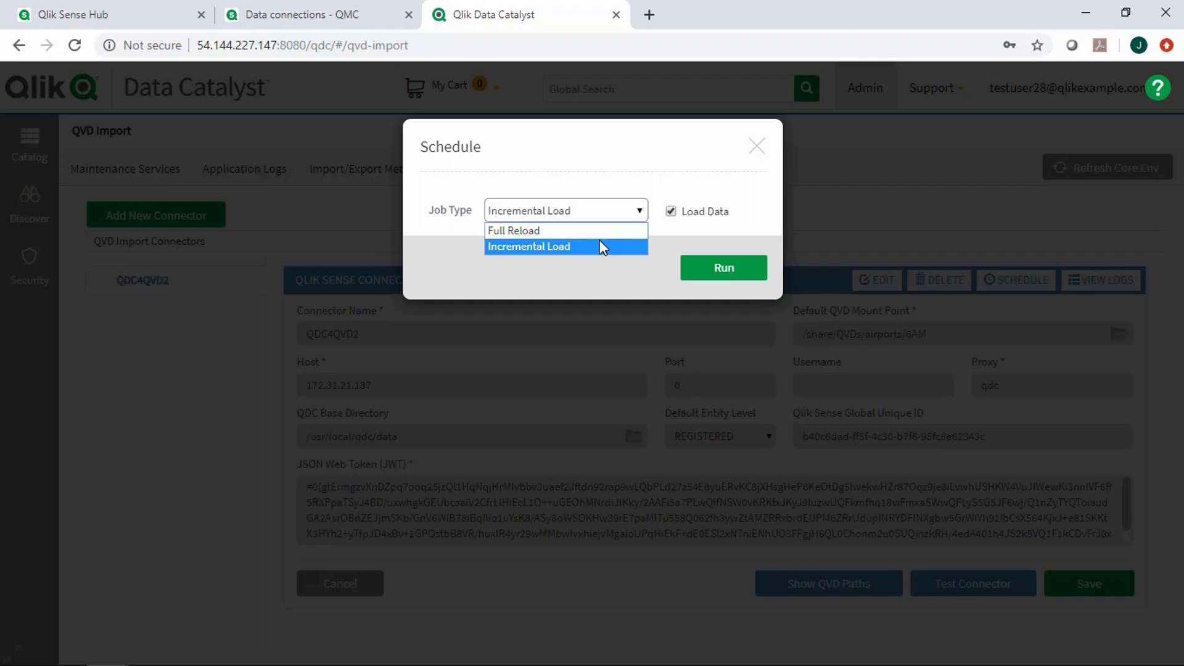
{"action": "left_click", "coordinate": [750, 284]}
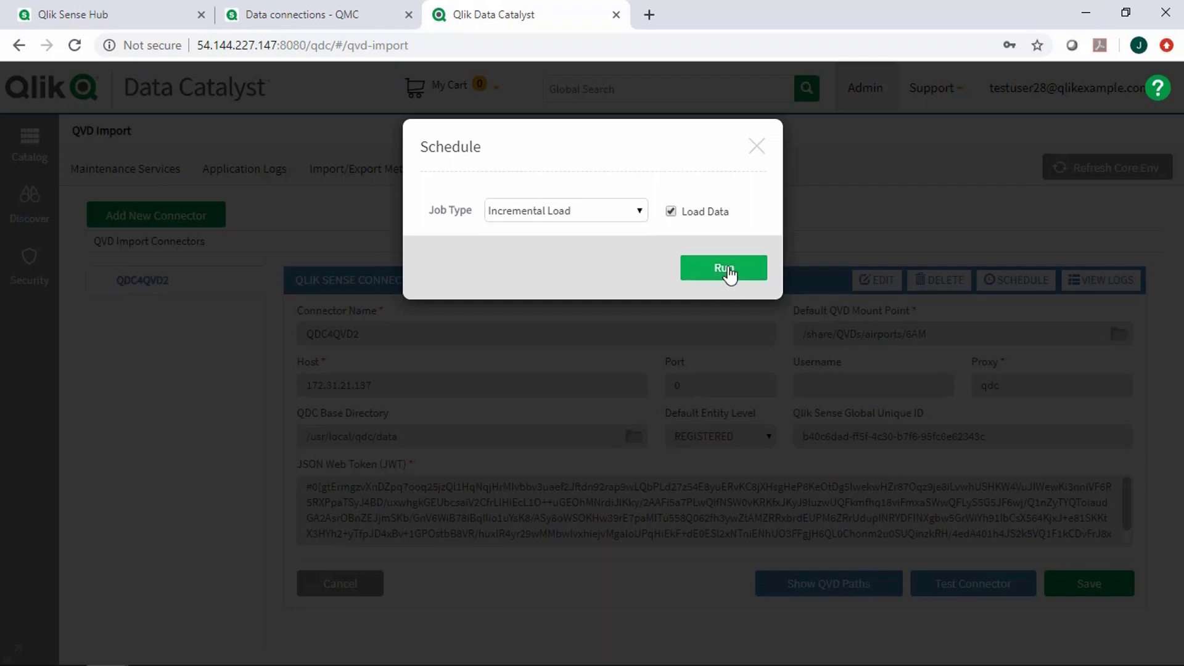
{"action": "left_click", "coordinate": [750, 284]}
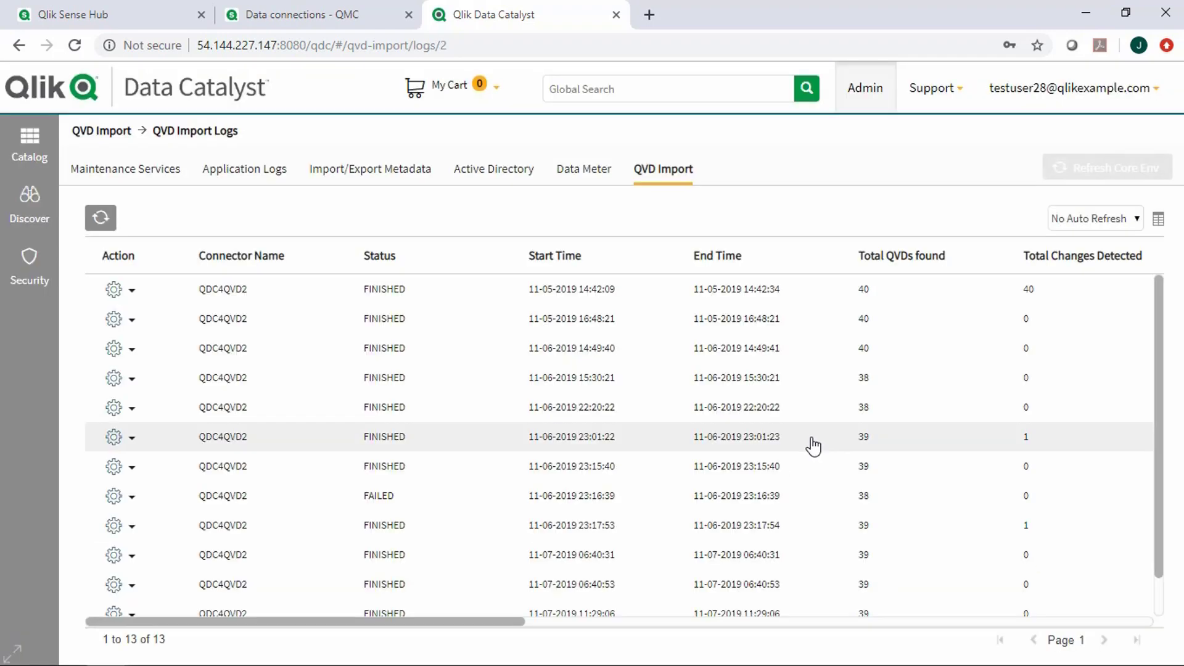
Examine the latest QDC4QVD2 import run's general information, metadata load logs and data load logs, then close the details
{"action": "scroll", "coordinate": [259, 558], "scroll_direction": "down", "scroll_amount": 1}
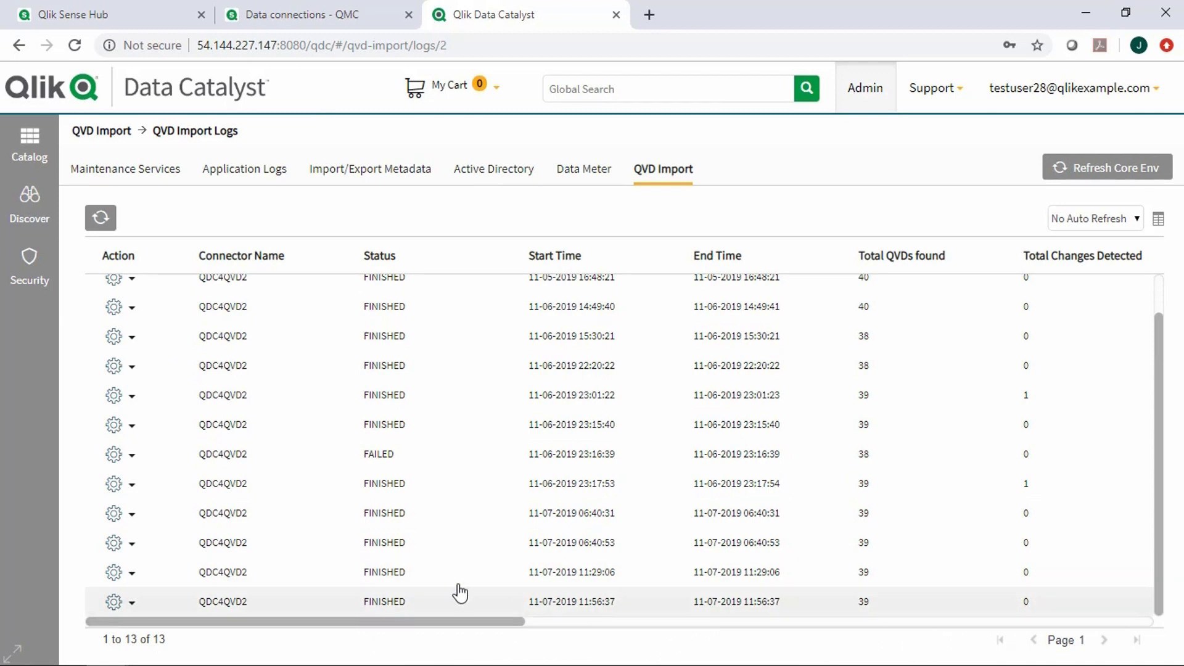
{"action": "left_click", "coordinate": [132, 603]}
{"action": "left_click", "coordinate": [170, 518]}
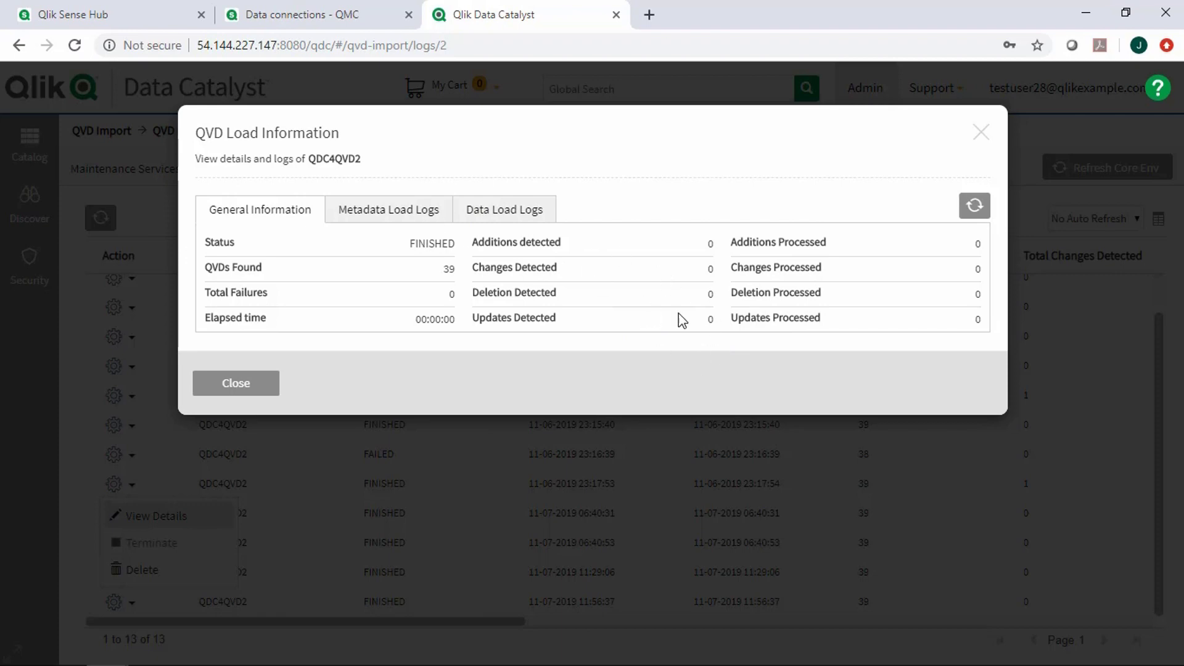
{"action": "left_click", "coordinate": [399, 216]}
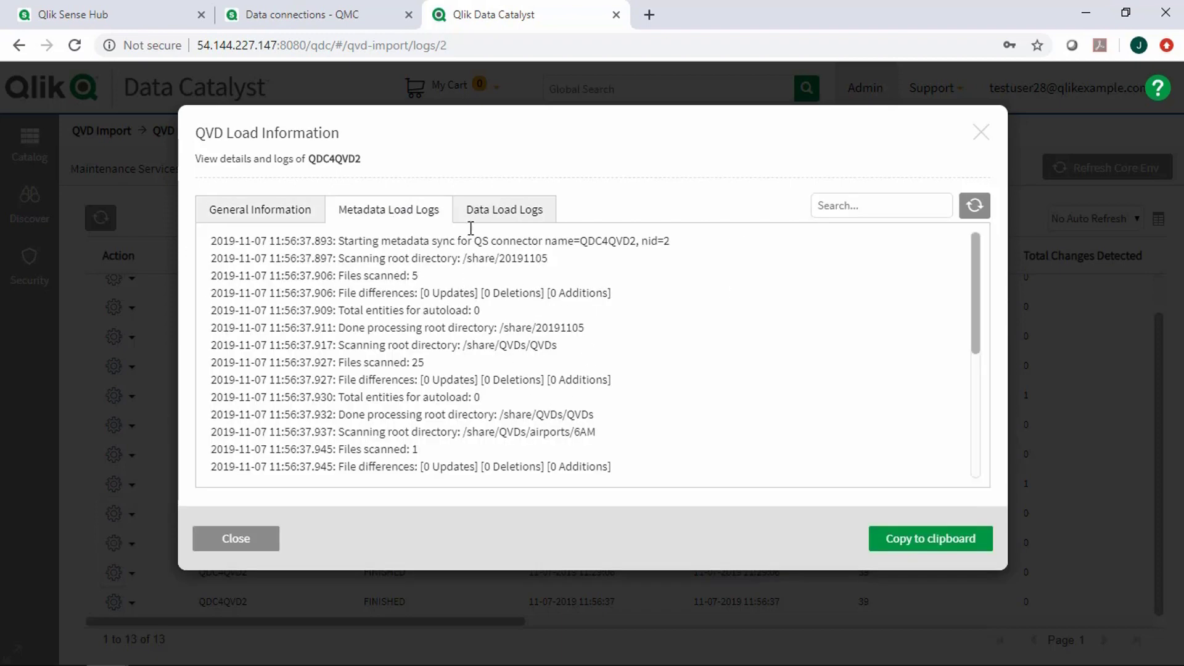
{"action": "left_click", "coordinate": [509, 218]}
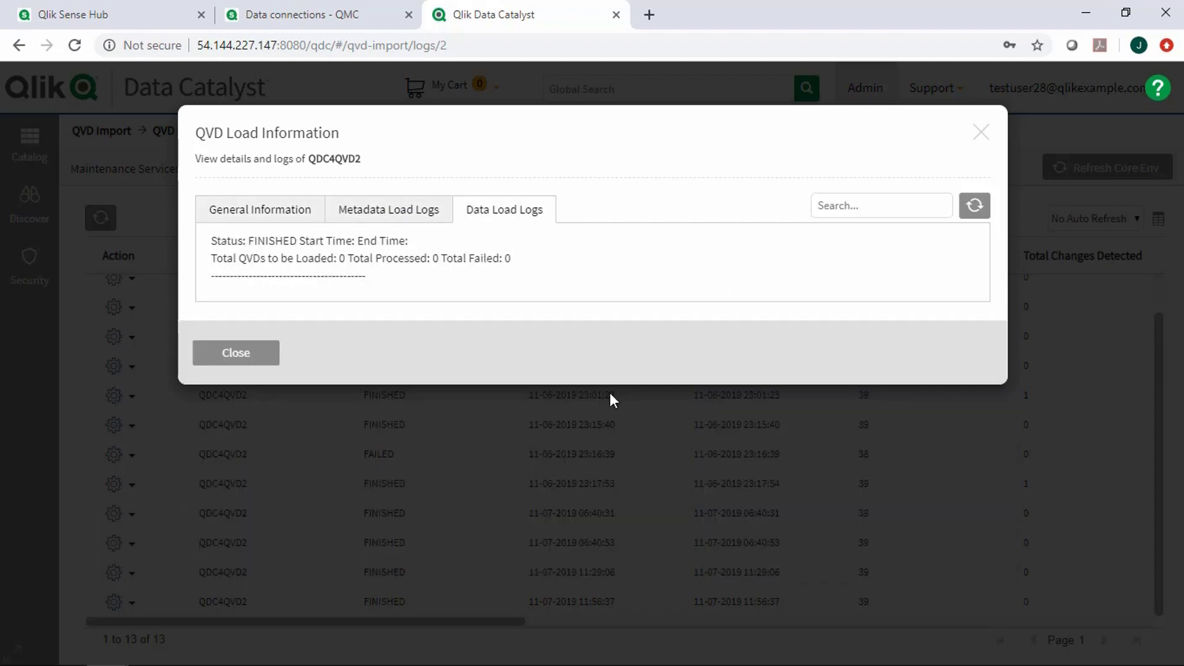
{"action": "left_click", "coordinate": [248, 352]}
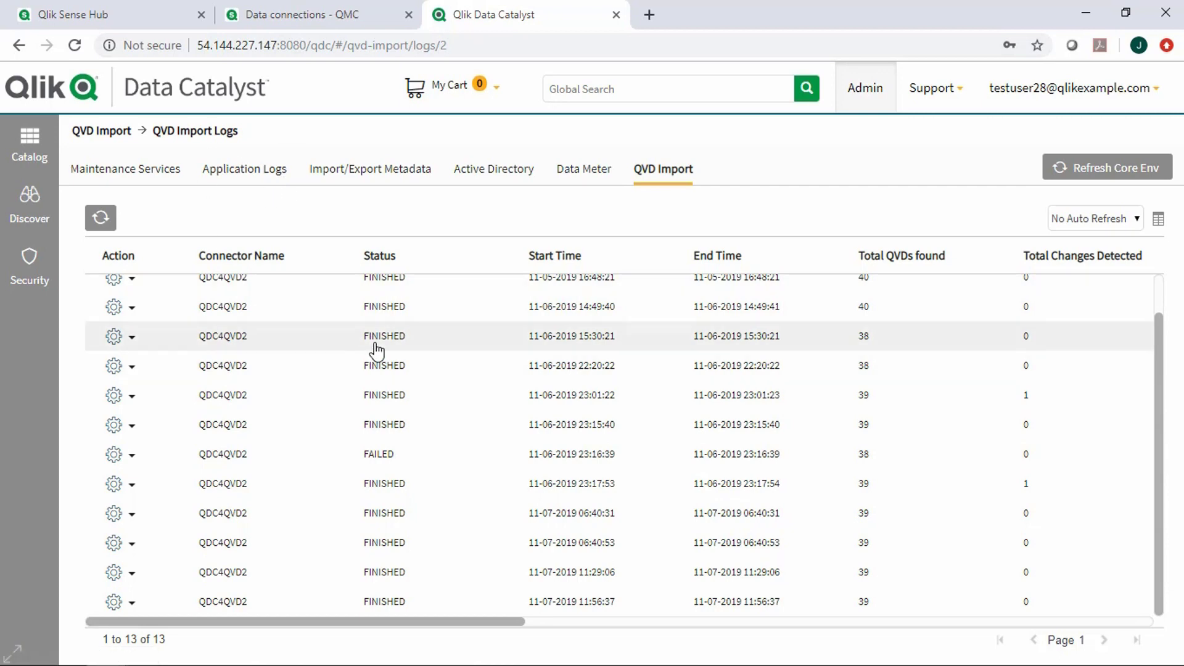
{"action": "scroll", "coordinate": [418, 452], "scroll_direction": "up", "scroll_amount": 1}
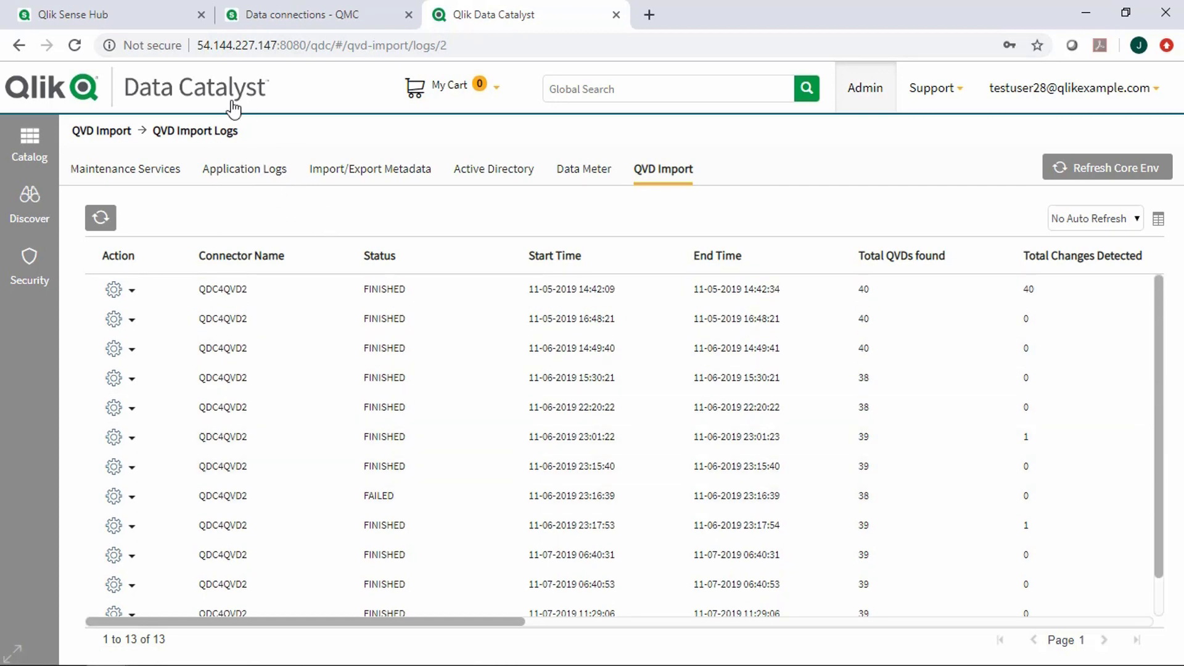
Switch to Qlik Sense Hub and create a new app named techspert
{"action": "left_click", "coordinate": [114, 21]}
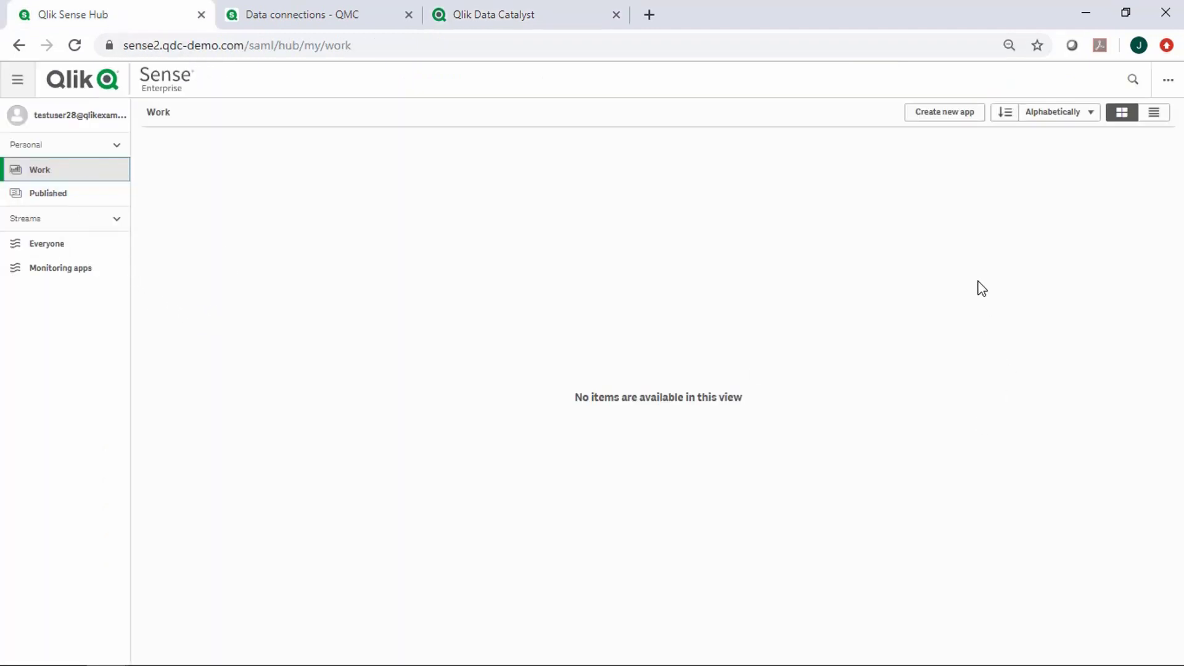
{"action": "left_click", "coordinate": [936, 114]}
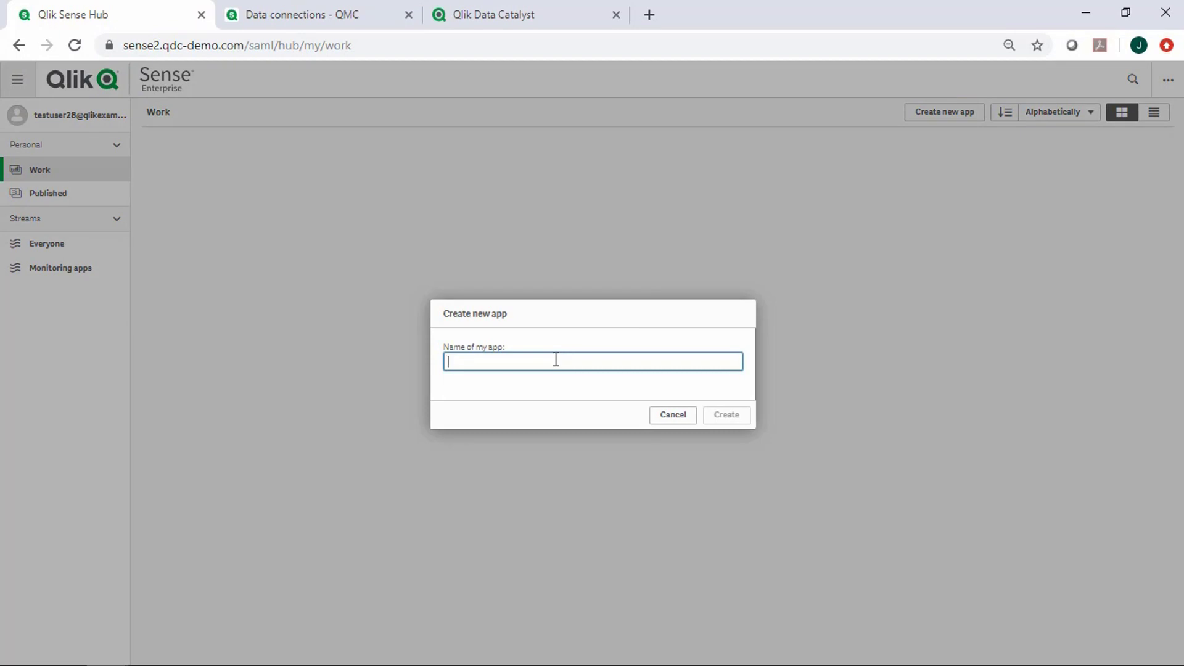
{"action": "type", "text": "techspert"}
{"action": "left_click", "coordinate": [740, 412]}
{"action": "left_click", "coordinate": [722, 419]}
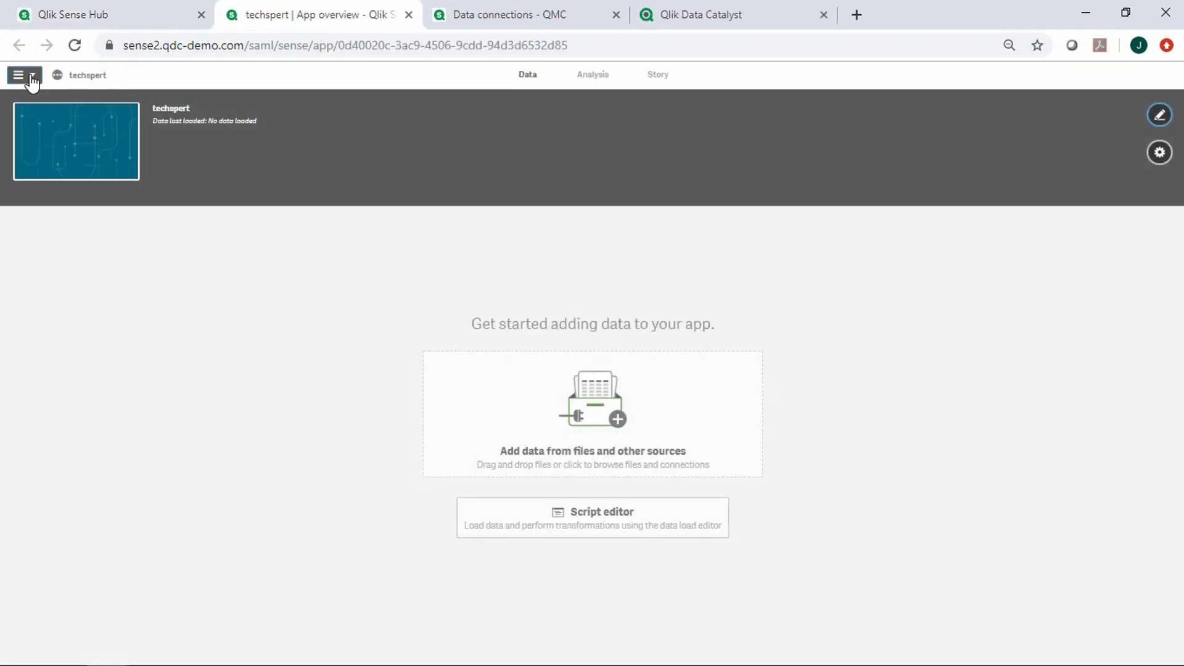
Open the techspert app's data load editor and start a new folder data connection
{"action": "left_click", "coordinate": [24, 75]}
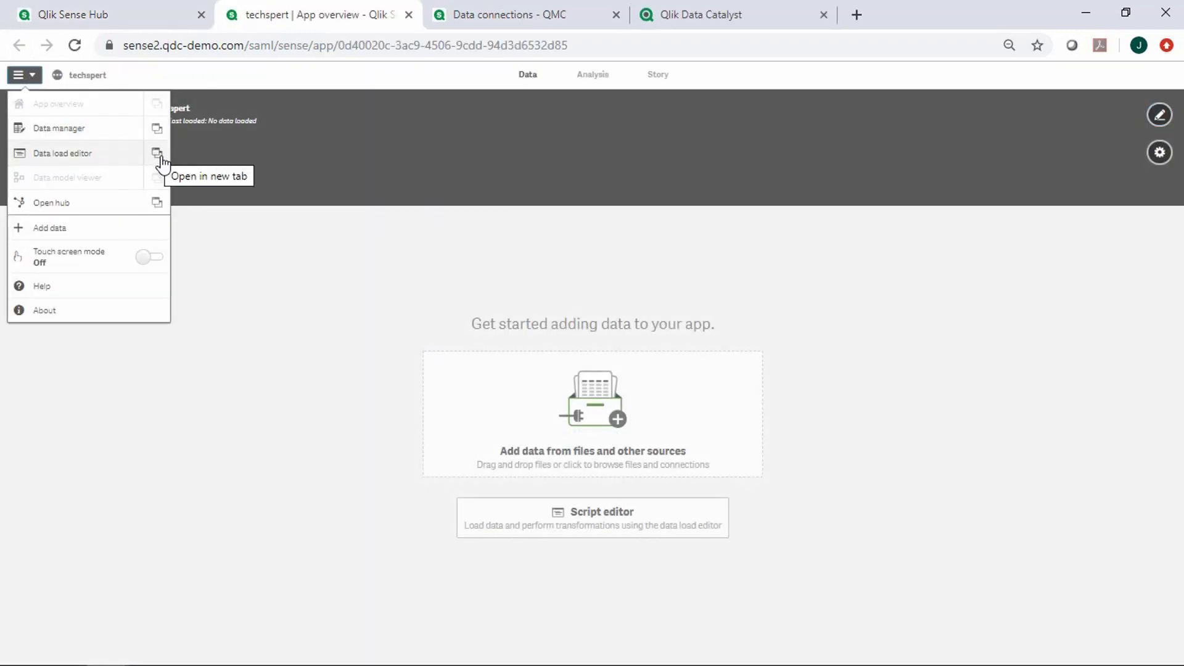
{"action": "left_click", "coordinate": [95, 153]}
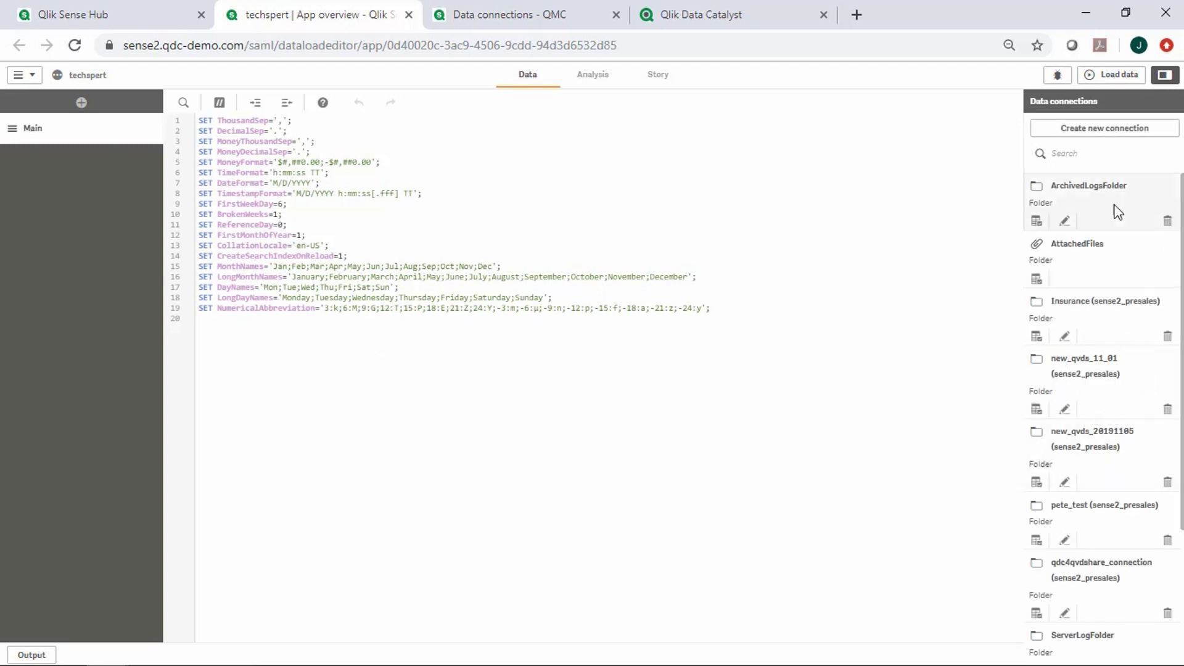
{"action": "left_click", "coordinate": [1105, 127]}
{"action": "left_click", "coordinate": [179, 236]}
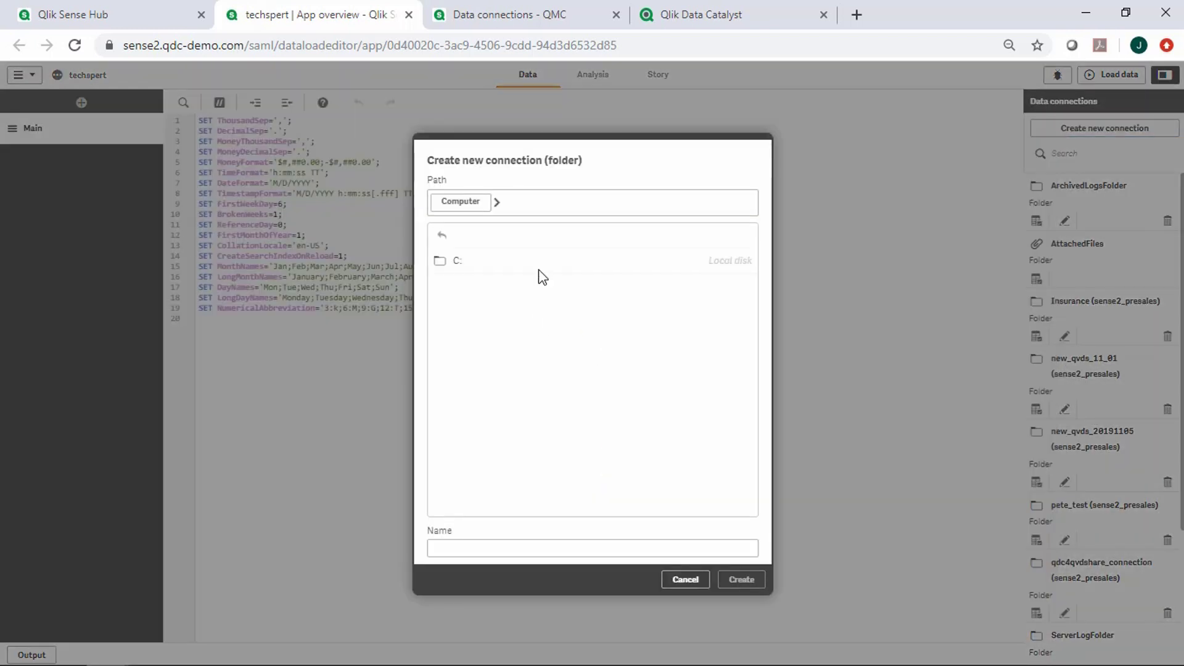
Browse to the folder C:\share\QVDs\airports\28BO as the new connection's path
{"action": "left_click", "coordinate": [480, 272]}
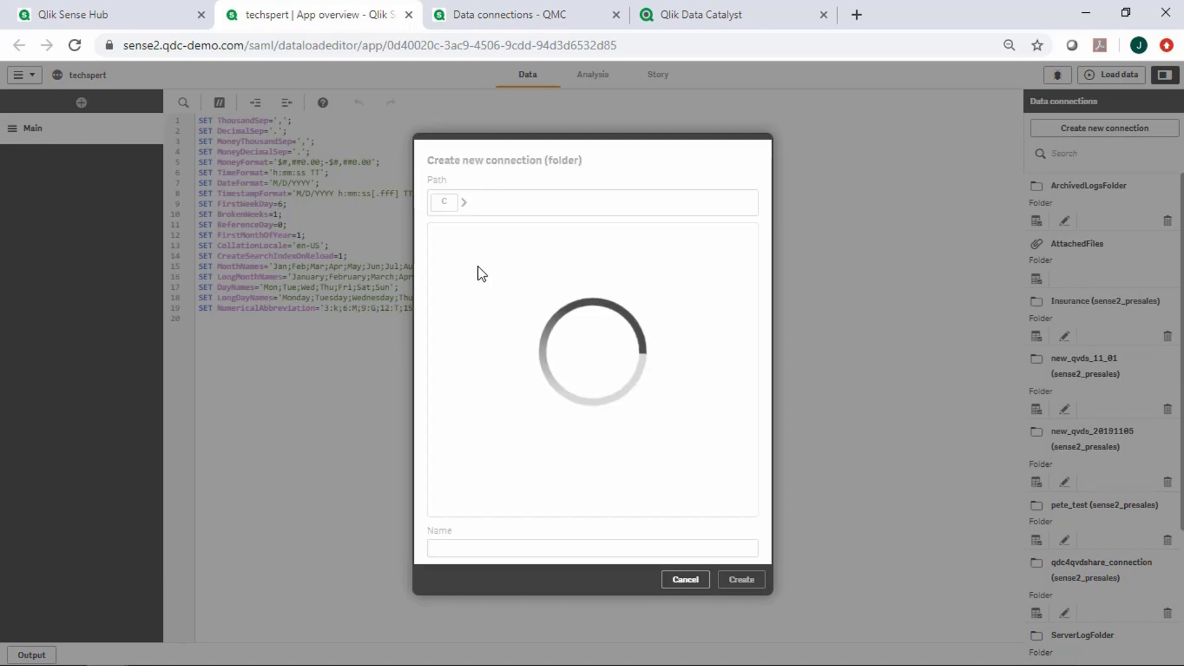
{"action": "left_click", "coordinate": [500, 347]}
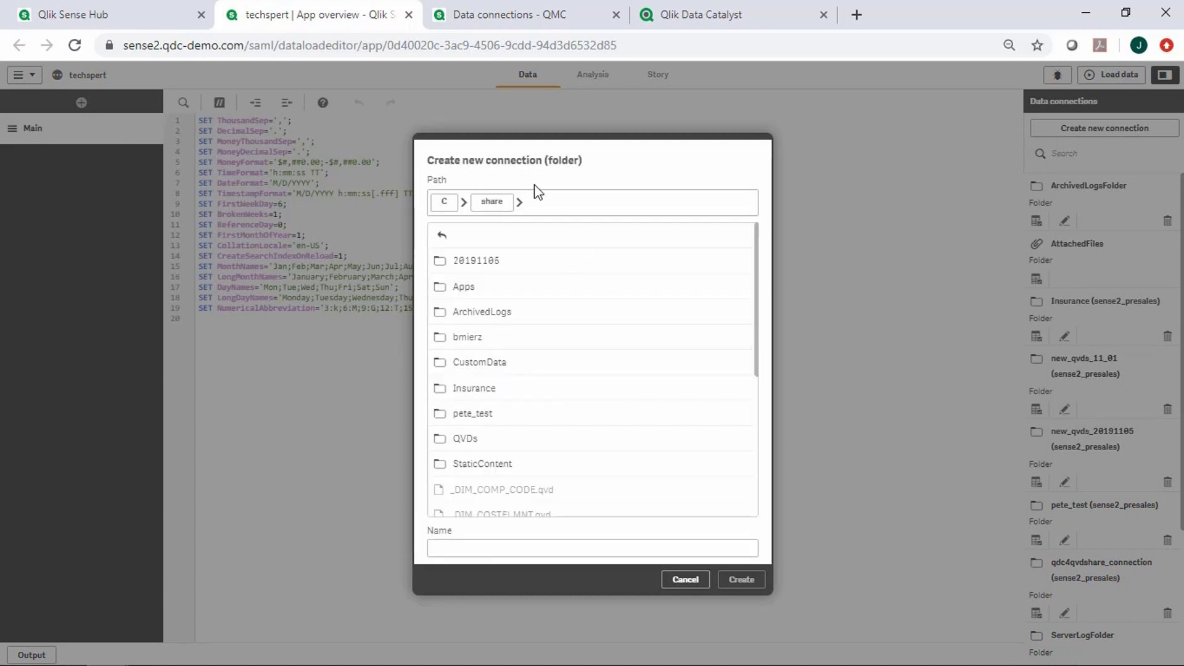
{"action": "left_click", "coordinate": [502, 443]}
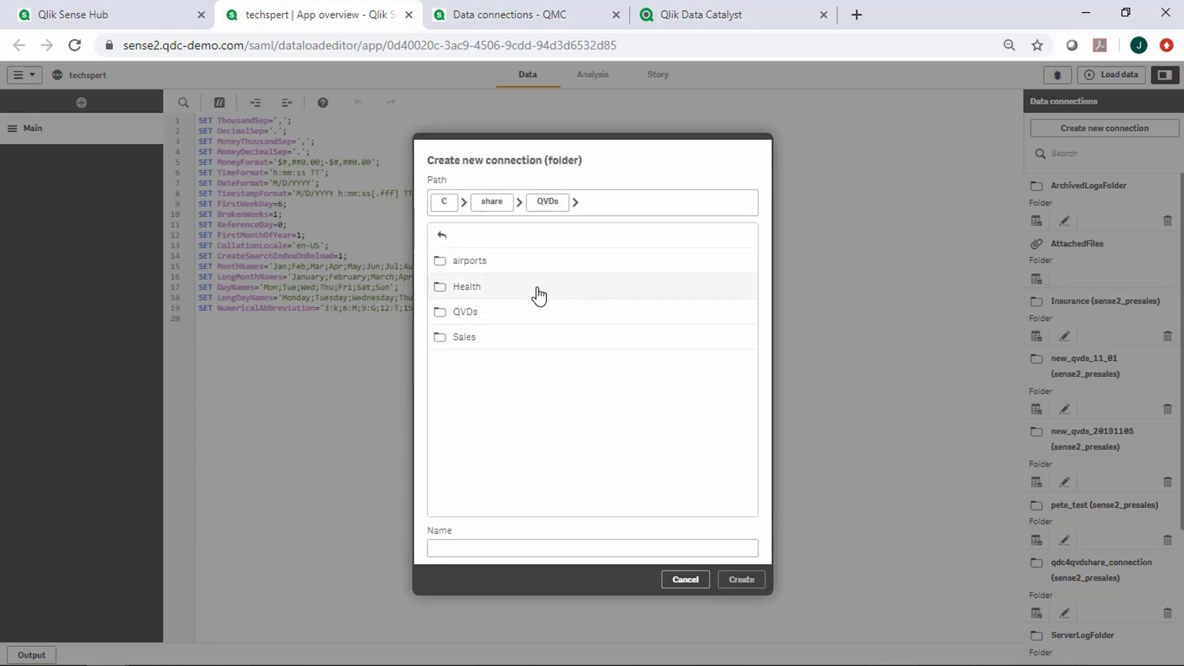
{"action": "left_click", "coordinate": [490, 261]}
{"action": "scroll", "coordinate": [536, 345], "scroll_direction": "down", "scroll_amount": 5}
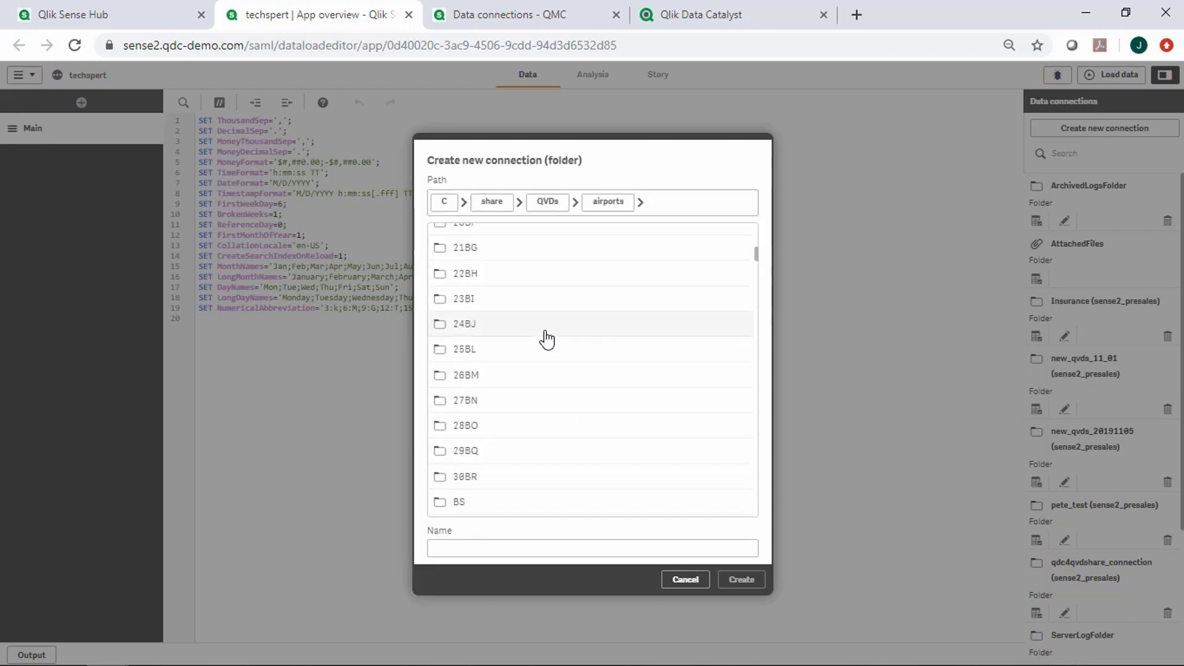
{"action": "left_click", "coordinate": [485, 429]}
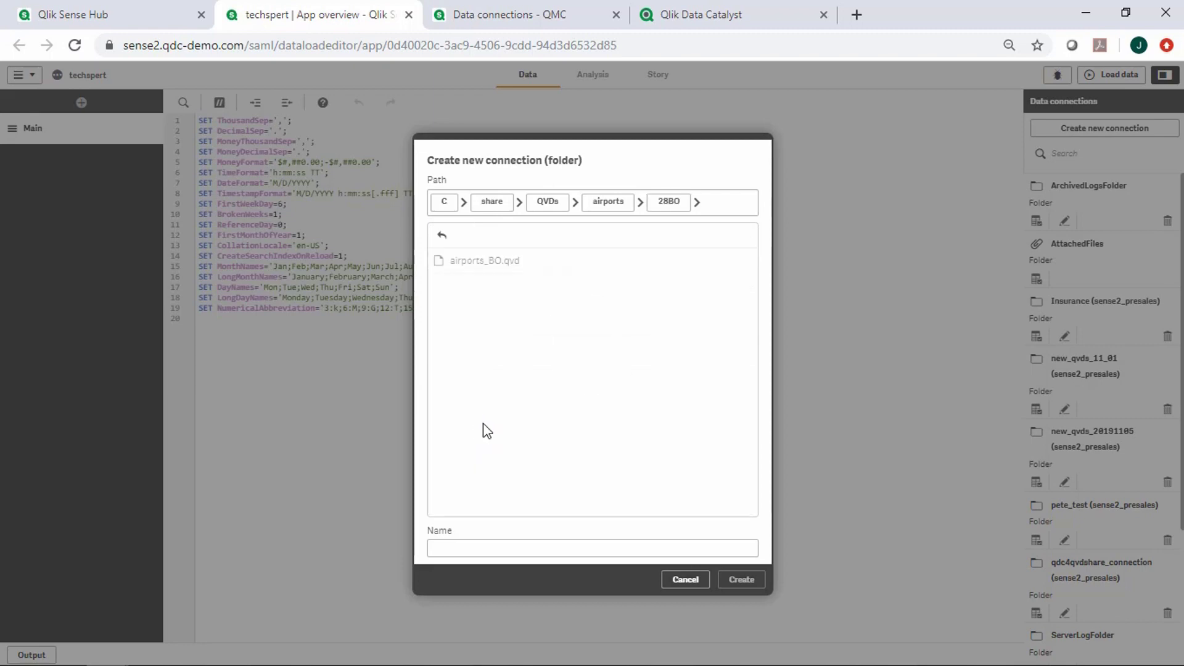
Name the folder connection techspertQVD and create it
{"action": "left_click", "coordinate": [511, 551]}
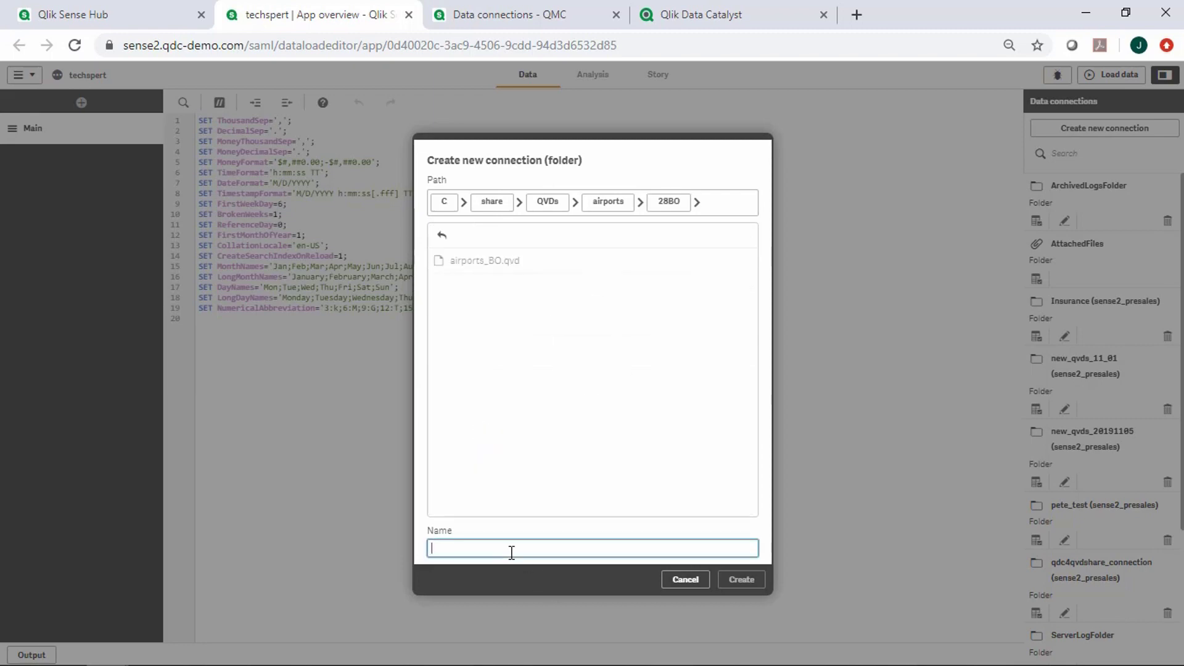
{"action": "type", "text": "techspertQVD"}
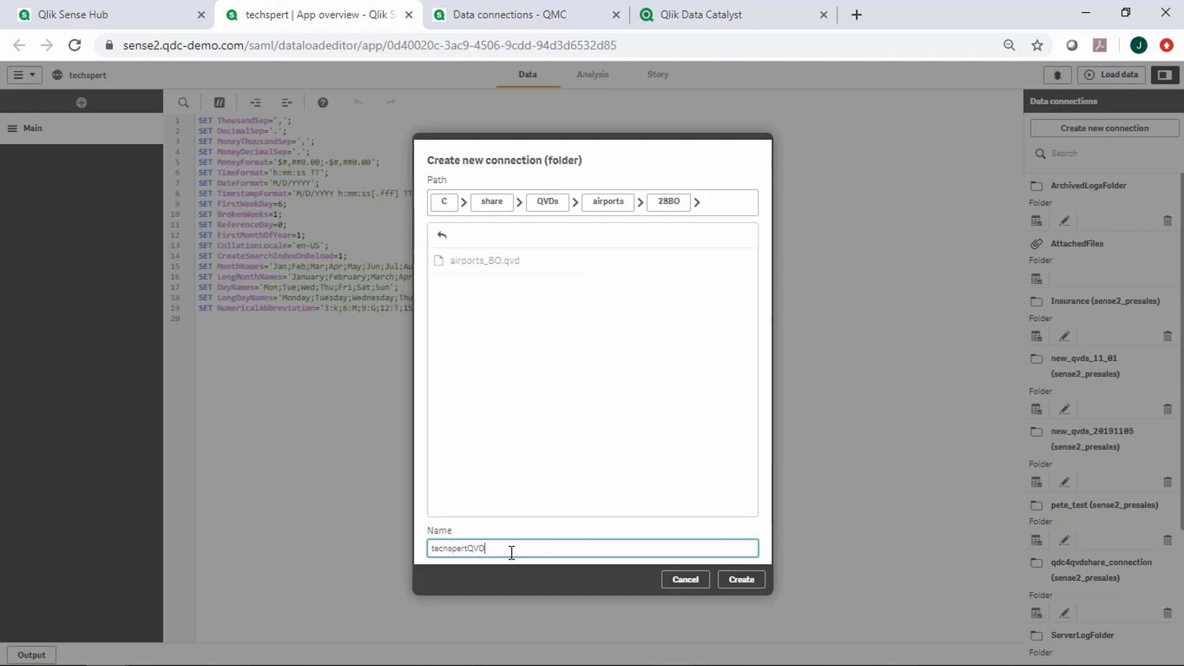
{"action": "left_click", "coordinate": [744, 583]}
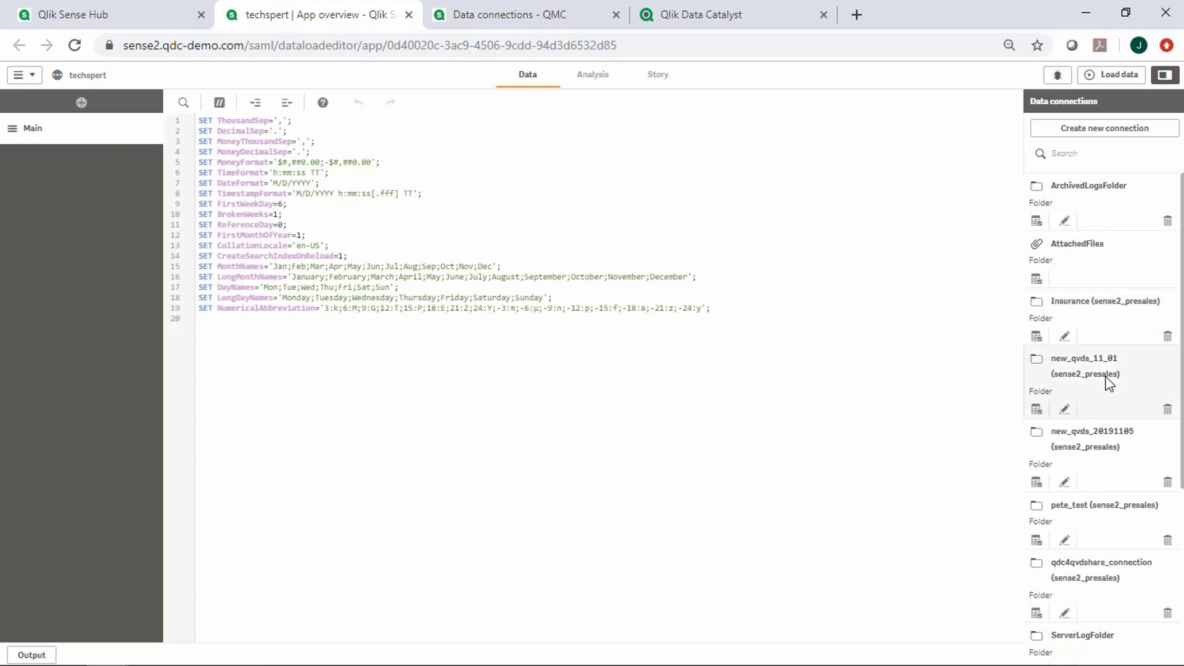
Switch to the QMC, reload the data connections list and open the techspertQVD connection for editing
{"action": "left_click", "coordinate": [516, 14]}
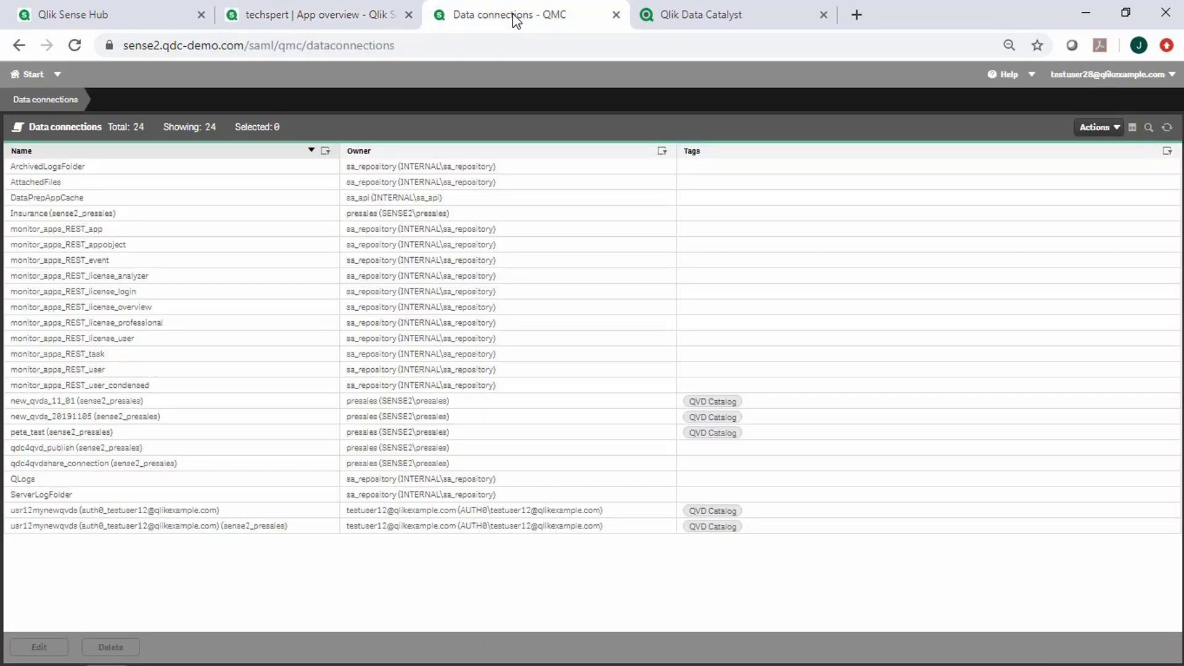
{"action": "left_click", "coordinate": [24, 74]}
{"action": "left_click", "coordinate": [58, 151]}
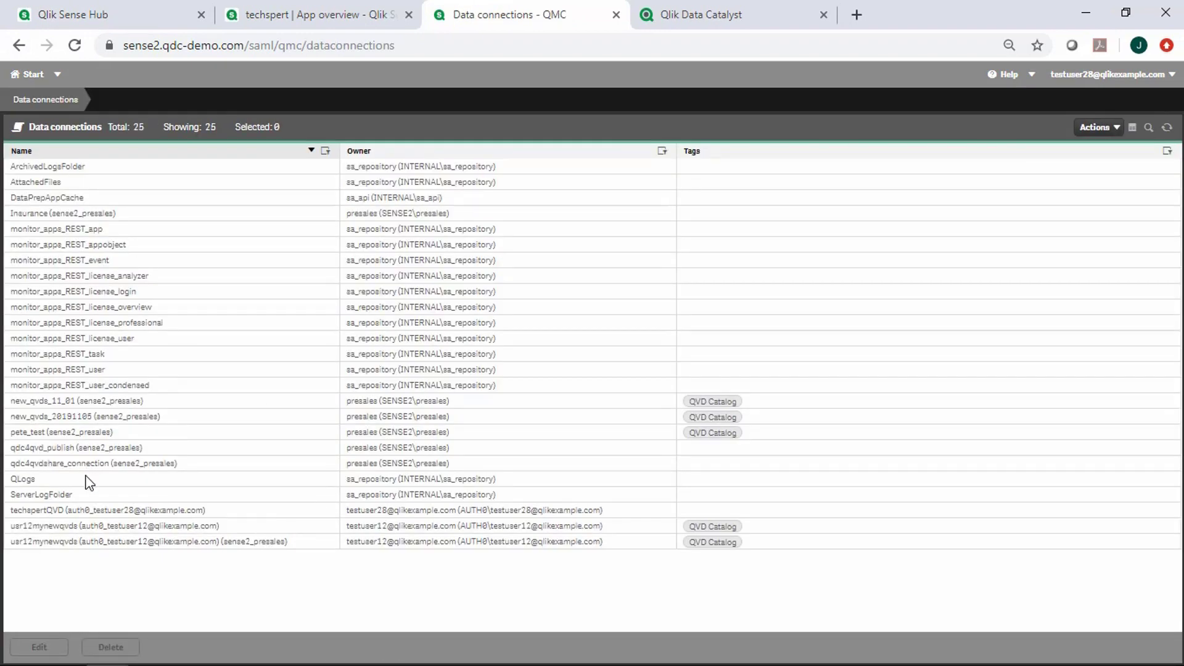
{"action": "left_click", "coordinate": [68, 512]}
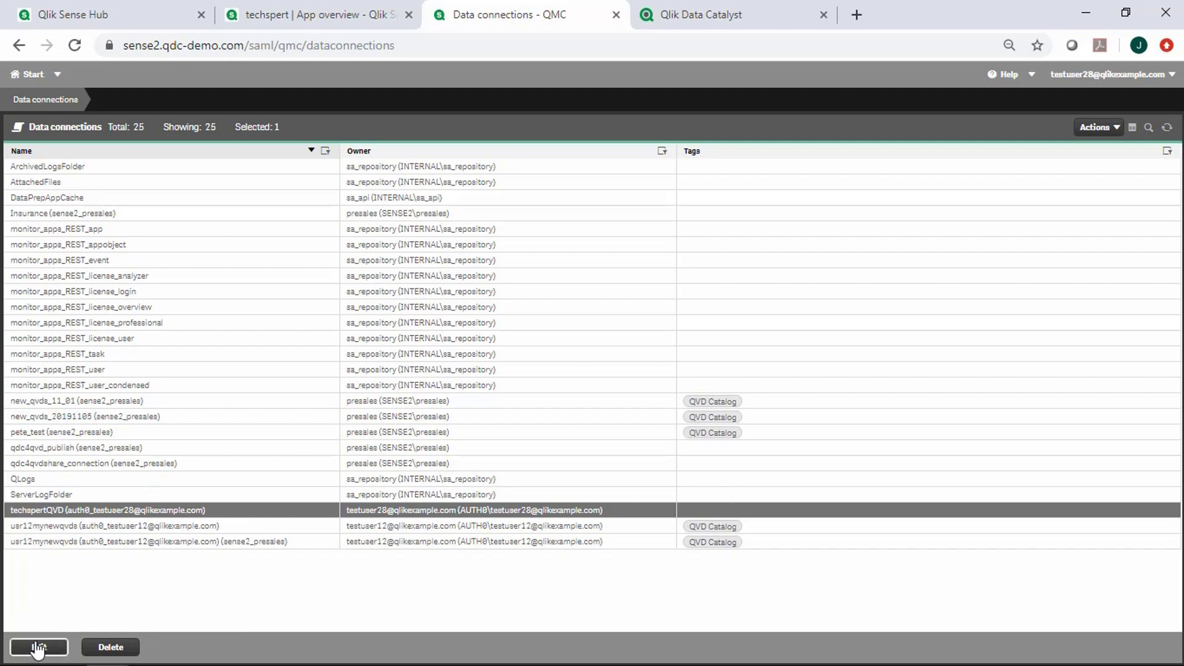
{"action": "left_click", "coordinate": [38, 648]}
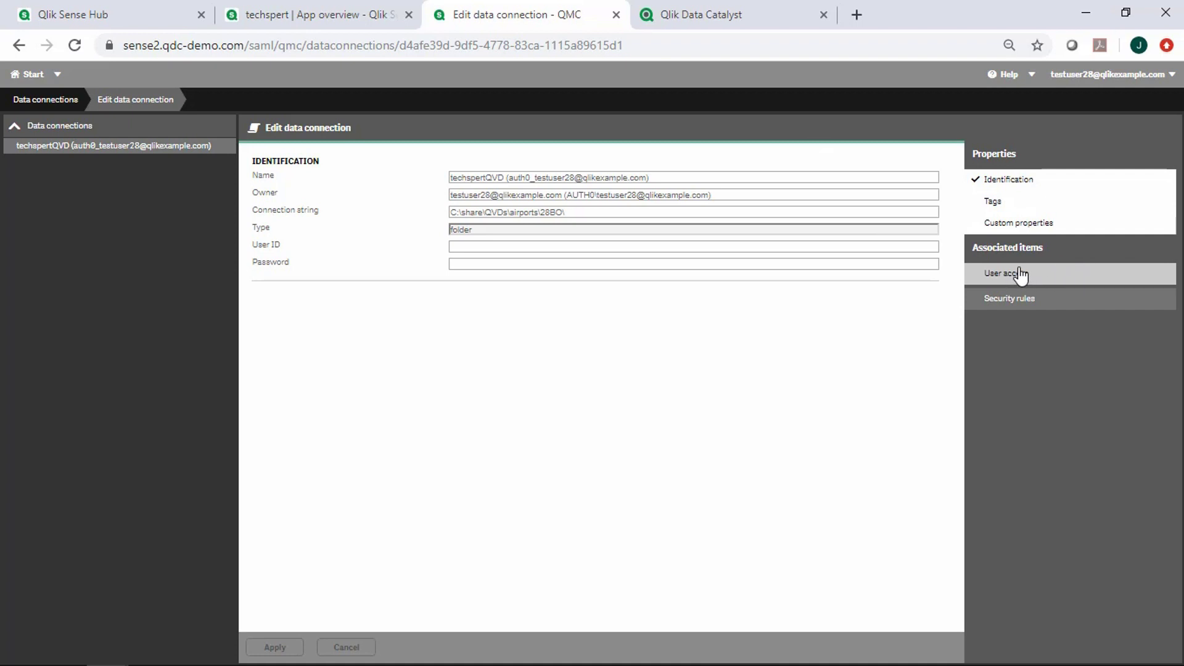
Add the QVD Catalog tag to the techspertQVD connection, apply the change and return to the data connections list
{"action": "left_click", "coordinate": [1015, 201]}
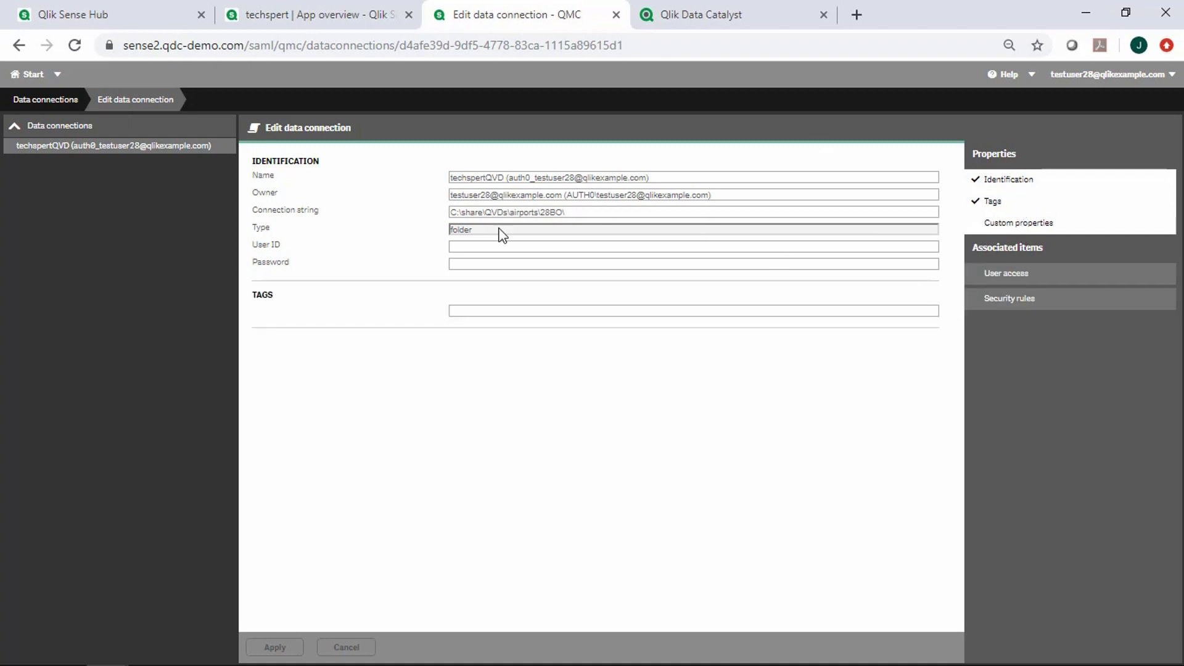
{"action": "left_click", "coordinate": [468, 308]}
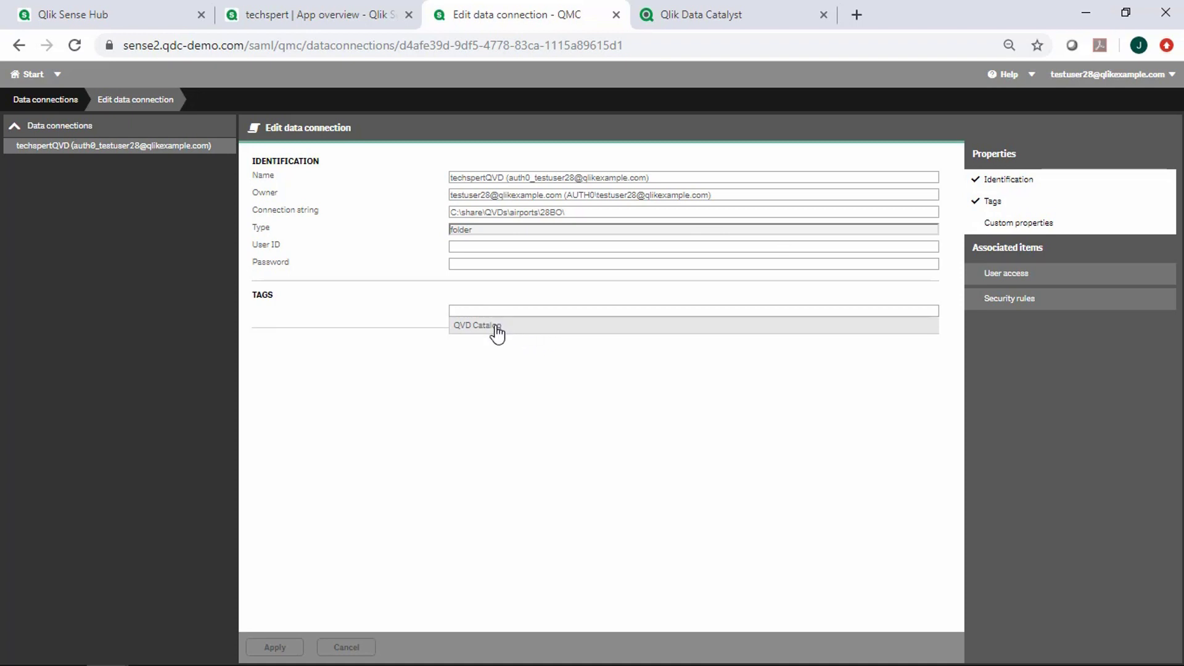
{"action": "left_click", "coordinate": [497, 327]}
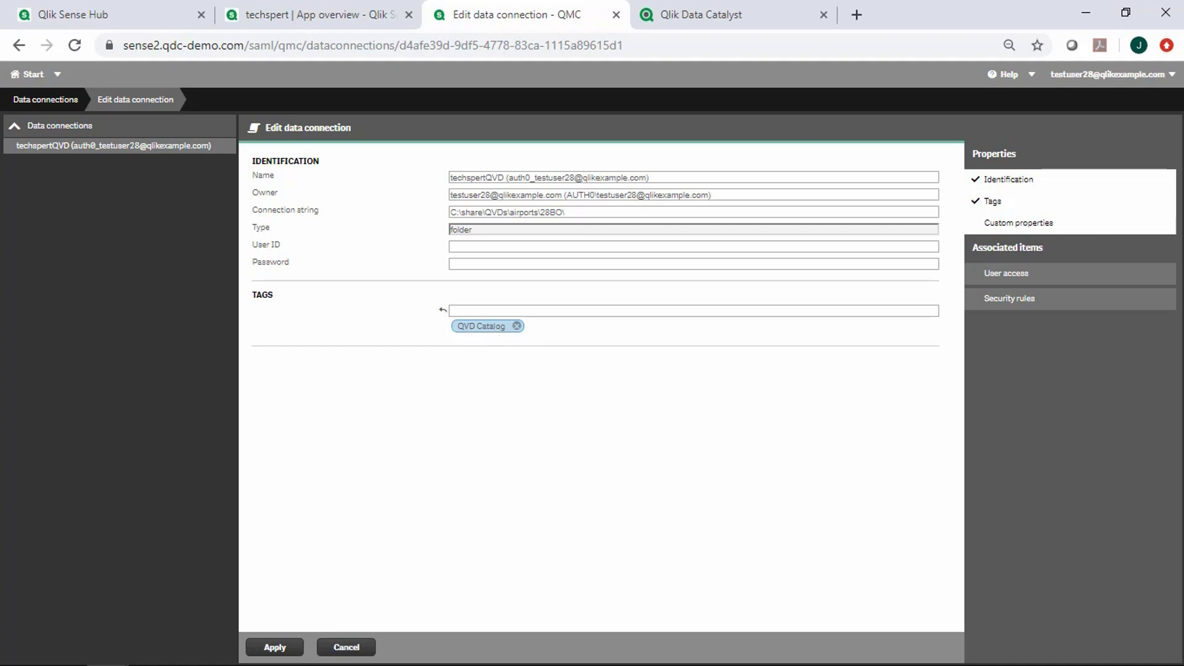
{"action": "left_click", "coordinate": [275, 647]}
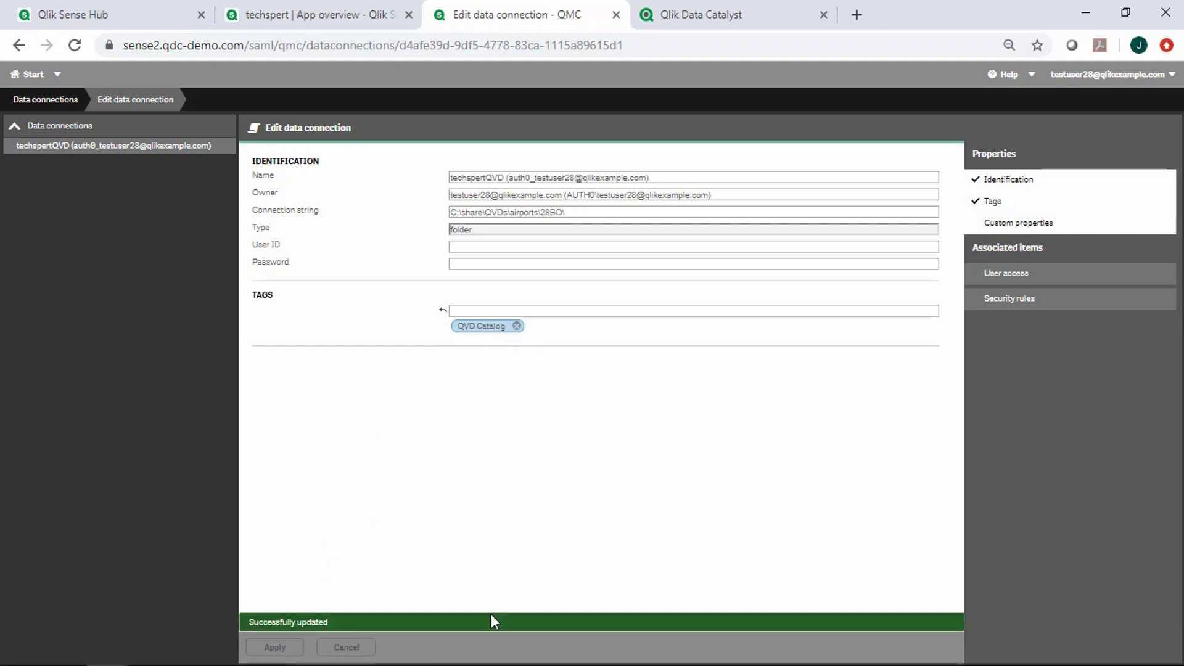
{"action": "left_click", "coordinate": [43, 99]}
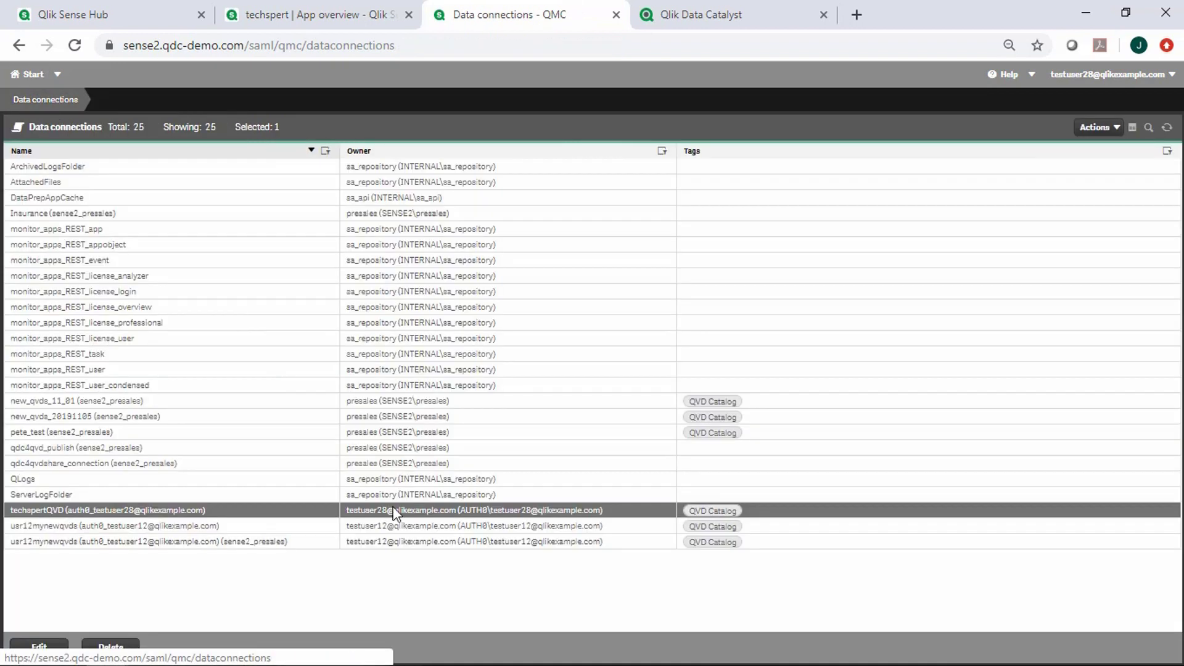
Switch to Qlik Data Catalyst, start editing the QDC4QVD2 QVD import connector and open the folder browser for its Default QVD Mount Point
{"action": "left_click", "coordinate": [705, 15]}
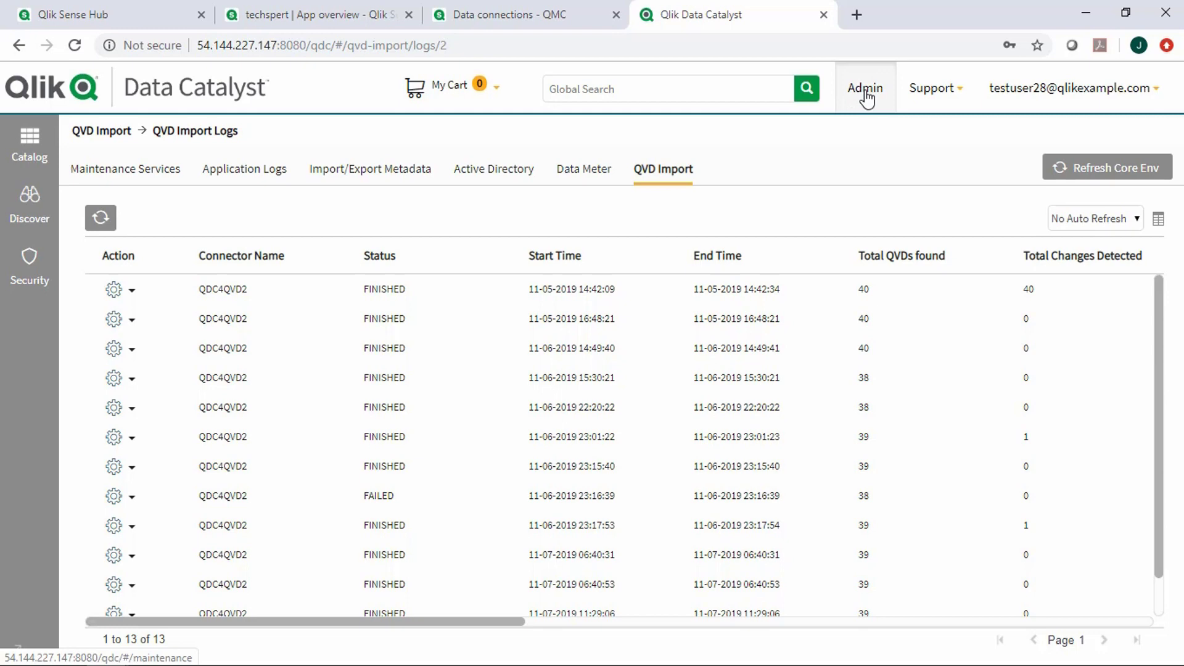
{"action": "left_click", "coordinate": [660, 177]}
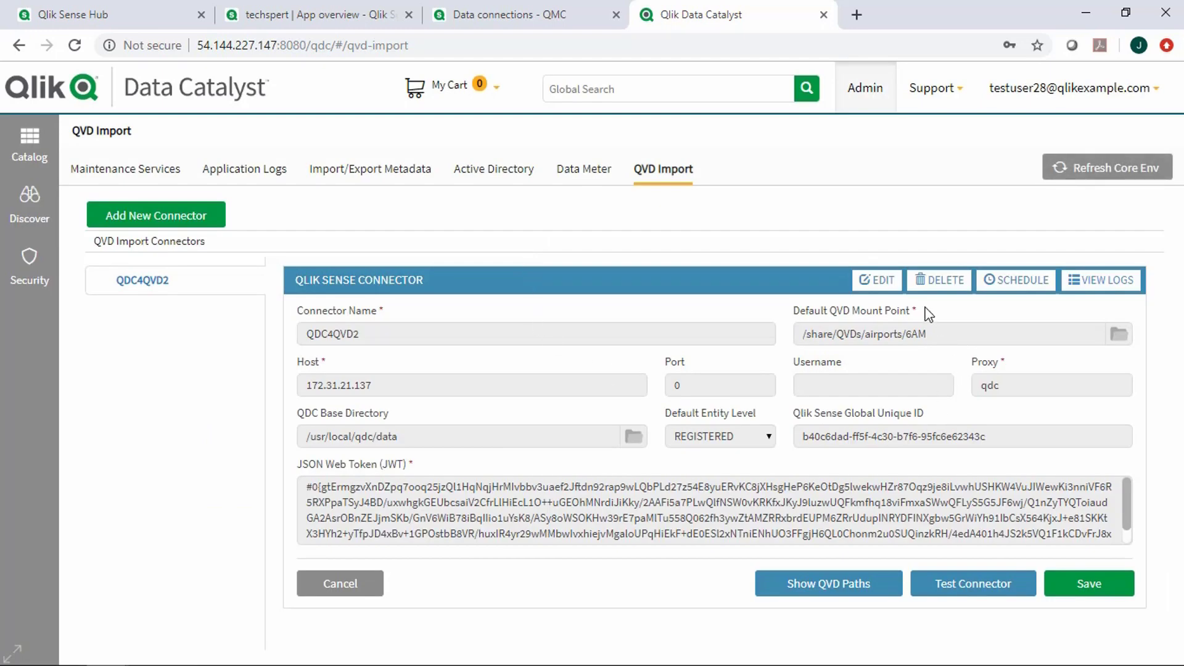
{"action": "left_click", "coordinate": [877, 285]}
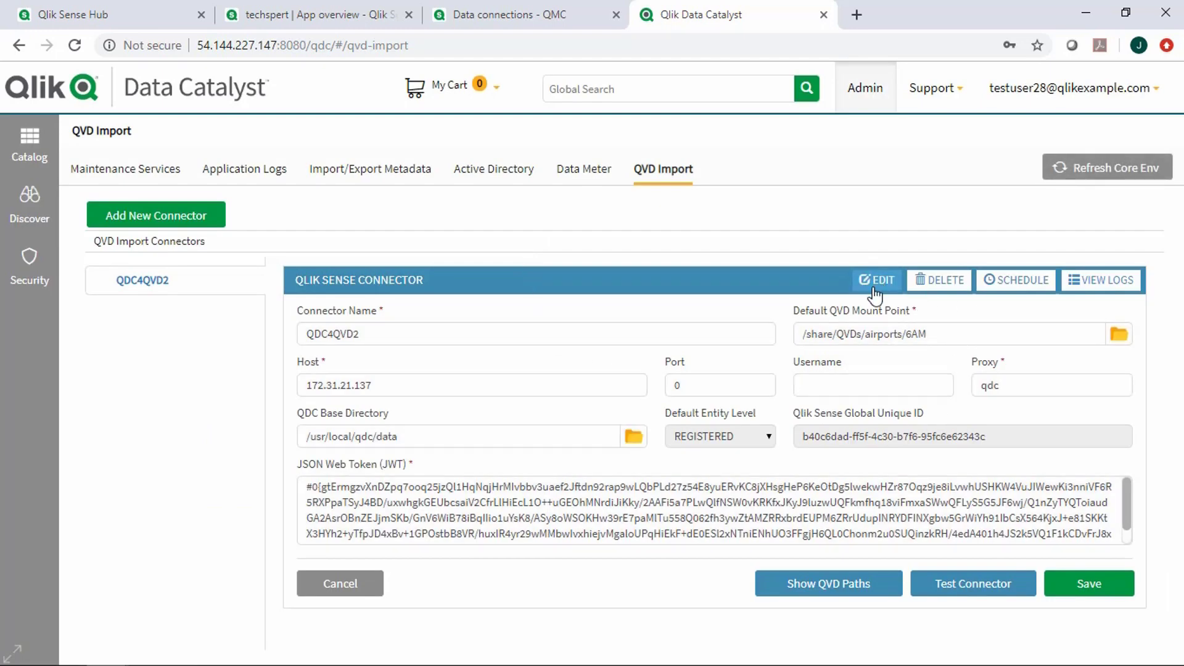
{"action": "left_click", "coordinate": [1119, 337]}
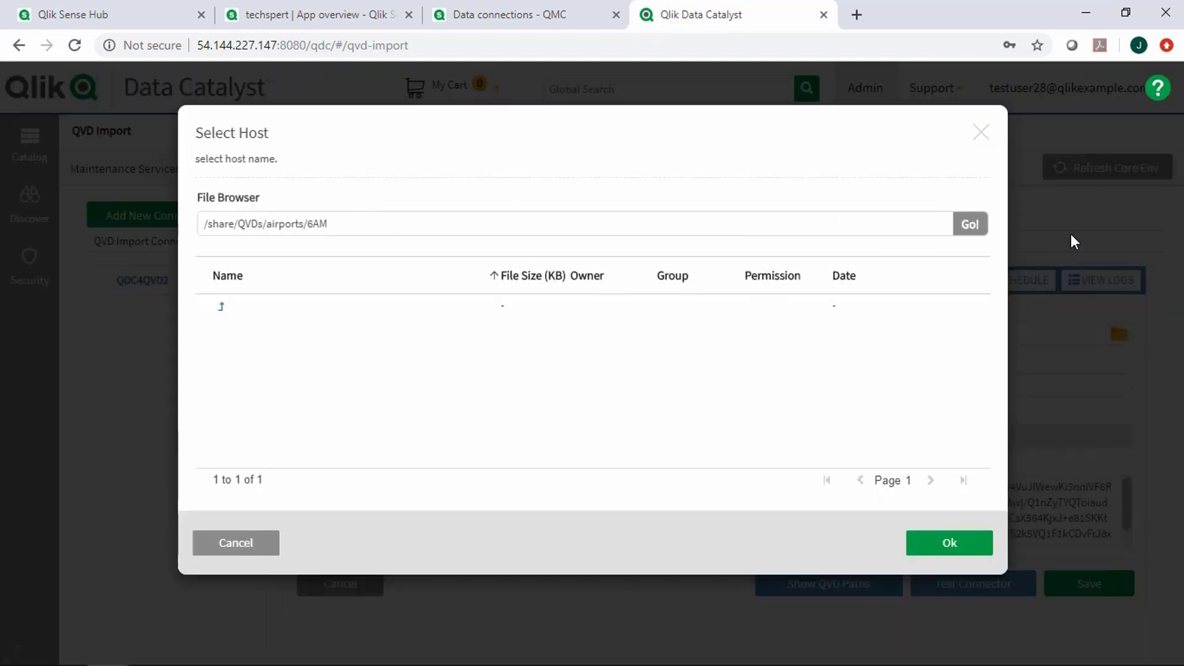
Change the file browser path to /share/QVDs/airports/ and list its folders
{"action": "left_click", "coordinate": [401, 228]}
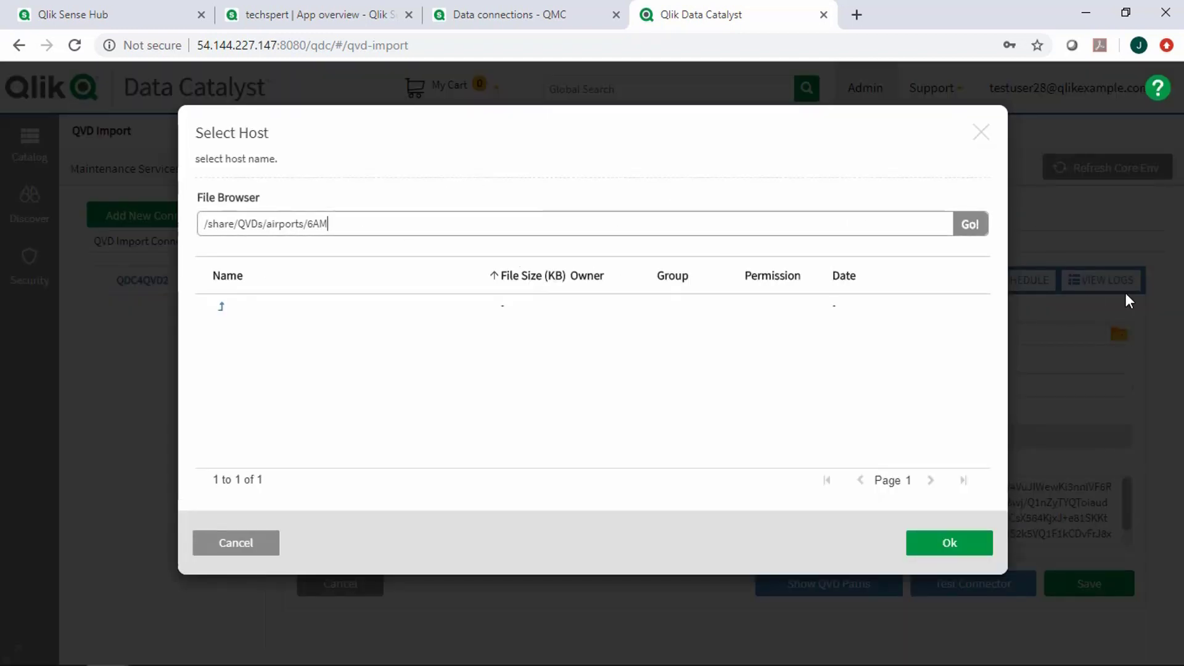
{"action": "left_click", "coordinate": [971, 225]}
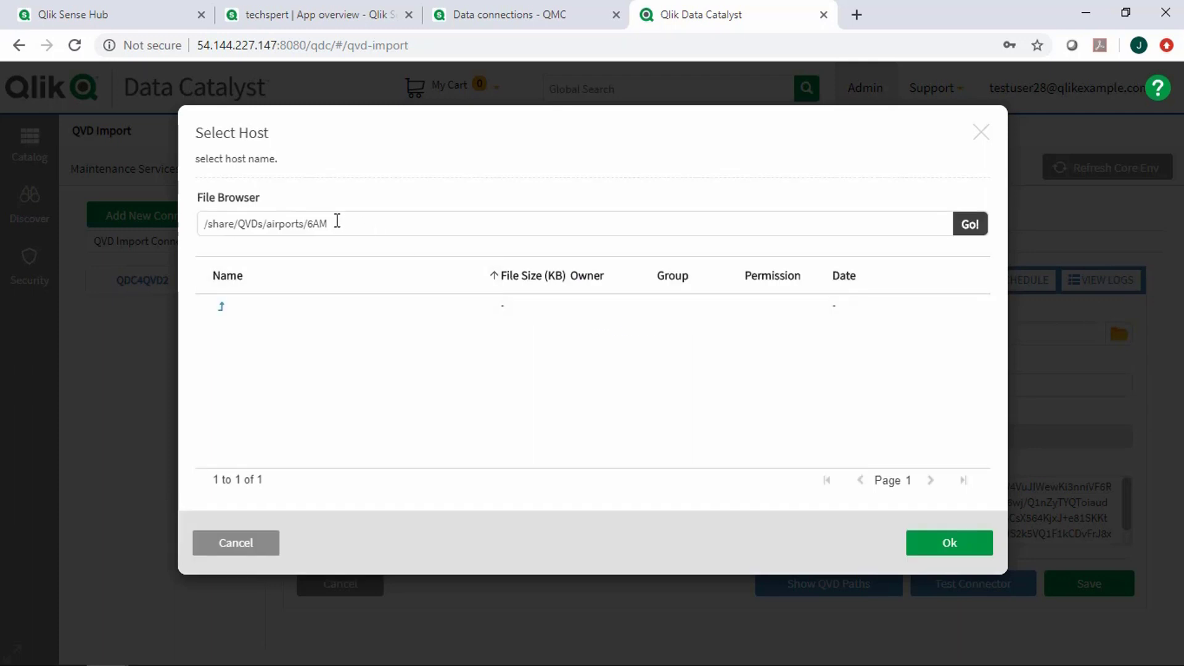
{"action": "left_click", "coordinate": [334, 228]}
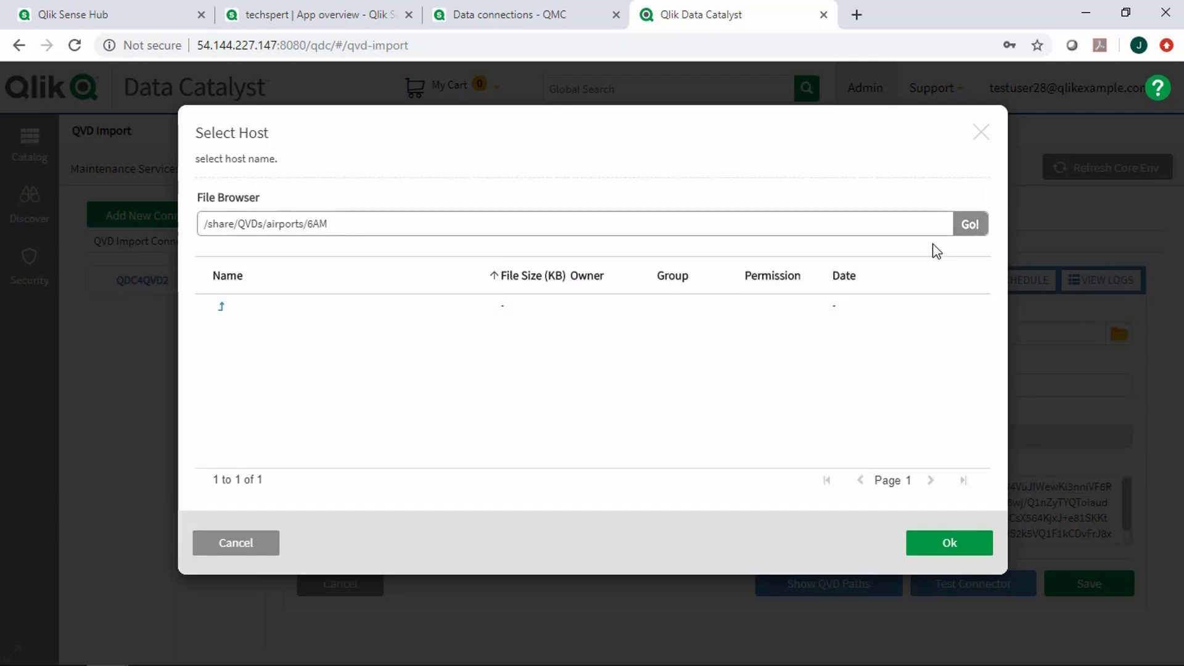
{"action": "left_click", "coordinate": [970, 226]}
{"action": "left_click", "coordinate": [355, 220]}
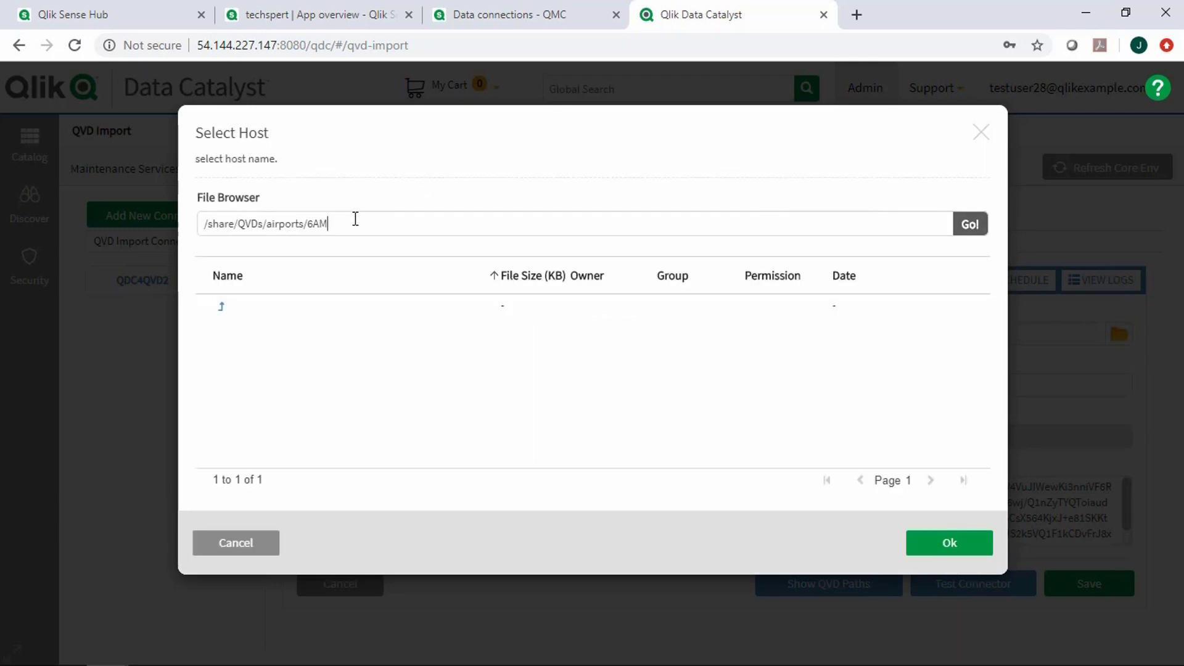
{"action": "key", "text": "BackSpace"}
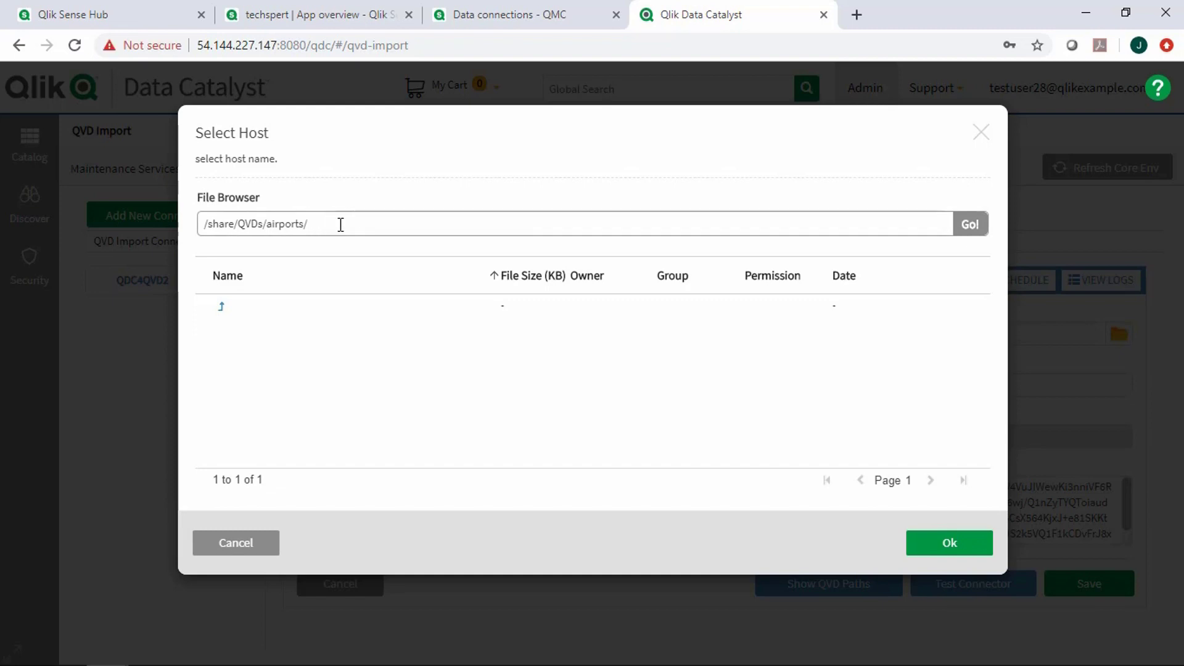
{"action": "left_click", "coordinate": [956, 230]}
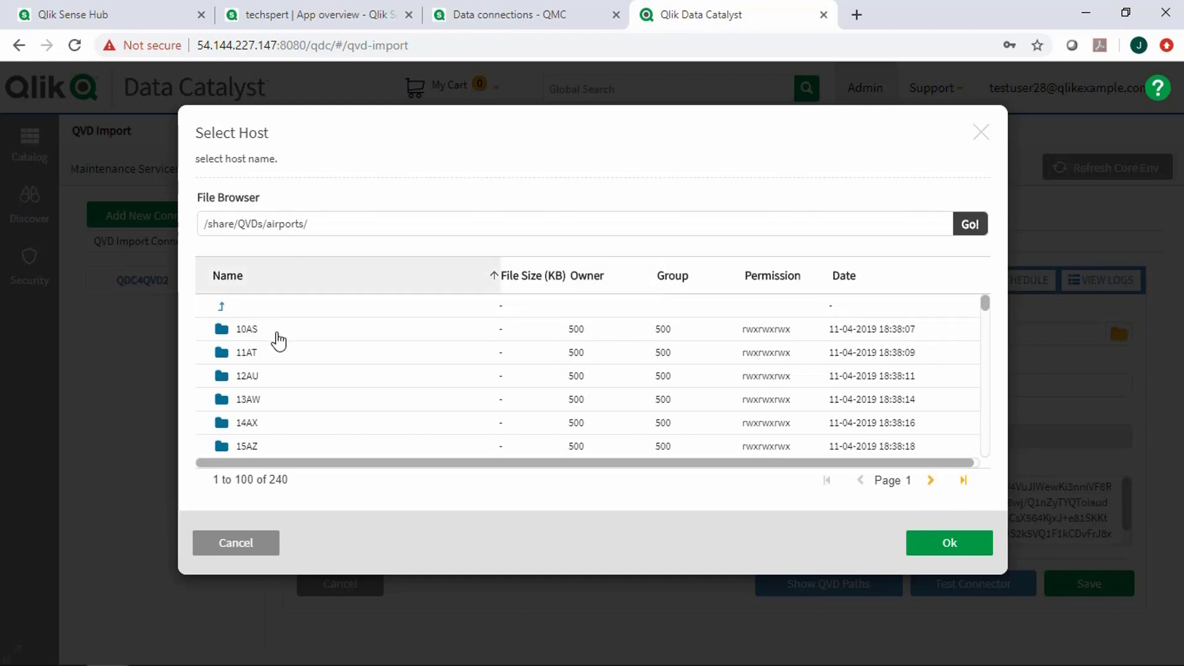
Set the Default QVD Mount Point to the 28BO folder under /share/QVDs/airports and save the connector
{"action": "scroll", "coordinate": [320, 395], "scroll_direction": "down", "scroll_amount": 5}
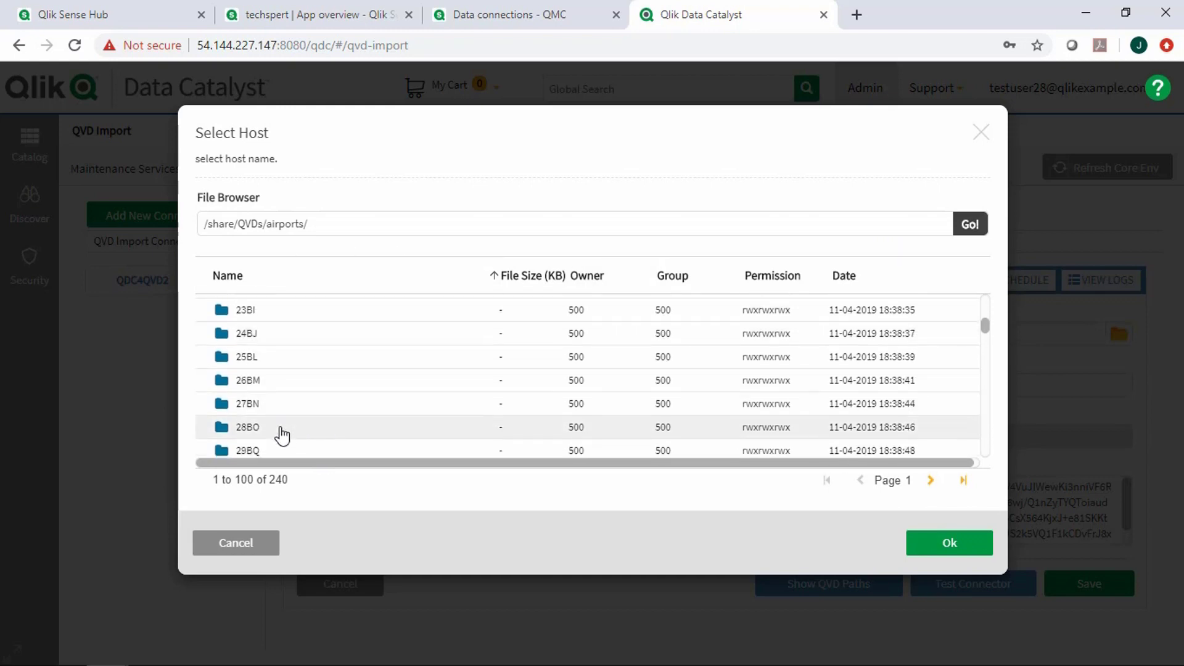
{"action": "double_click", "coordinate": [280, 429]}
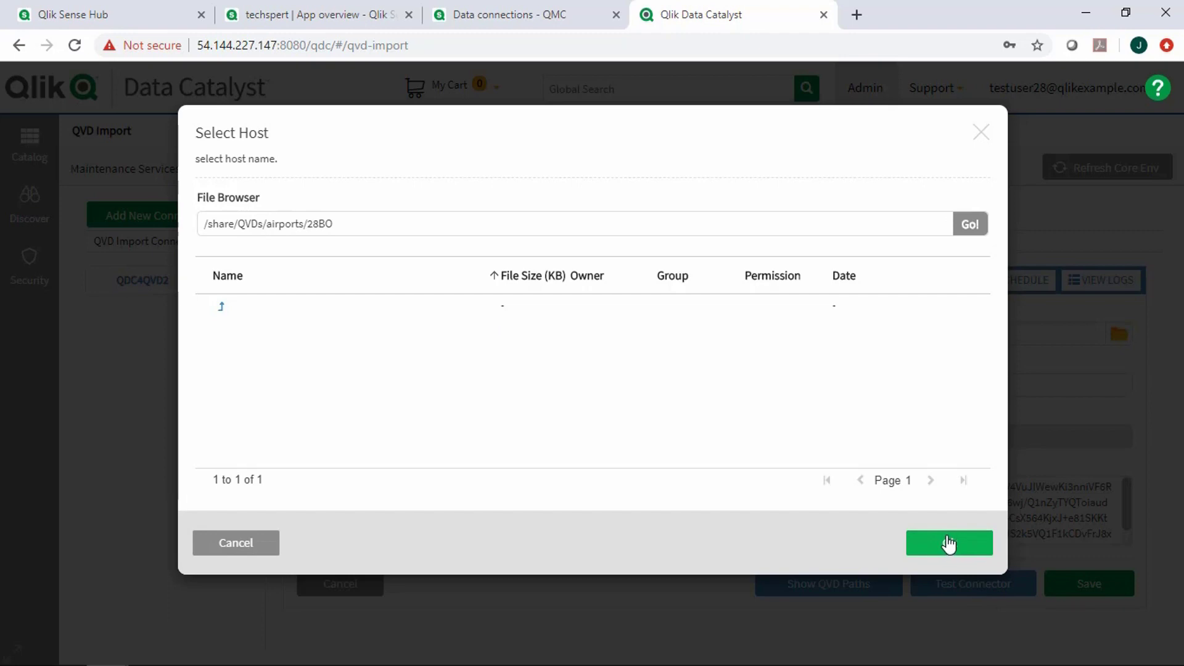
{"action": "left_click", "coordinate": [949, 544]}
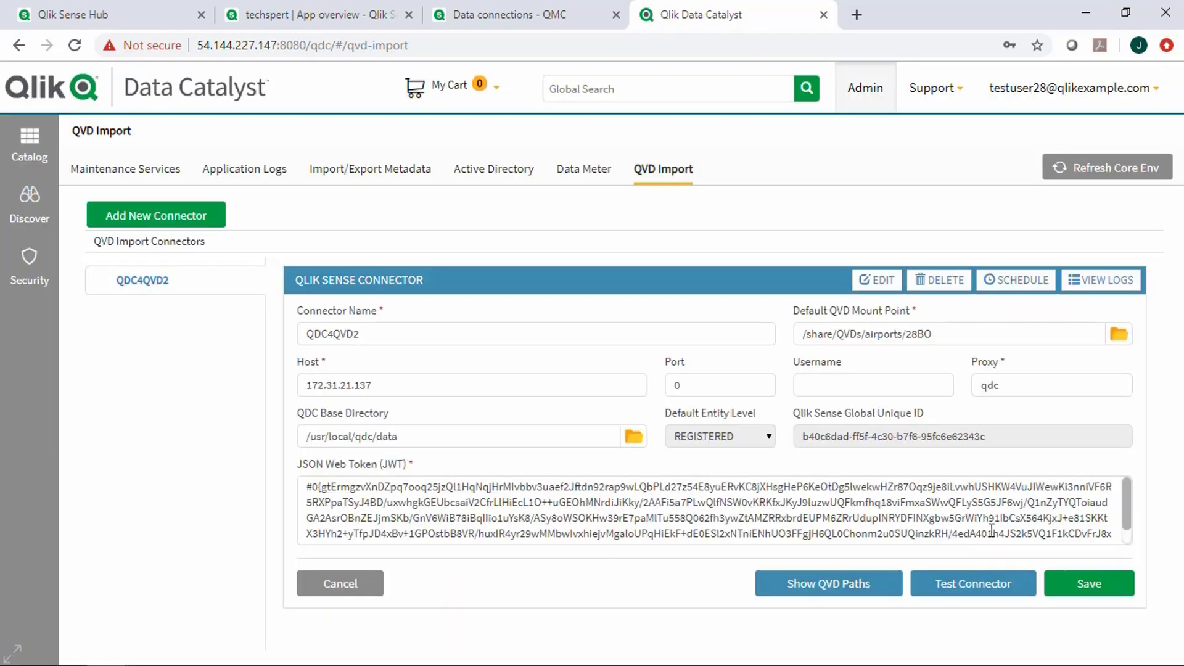
{"action": "left_click", "coordinate": [1087, 591]}
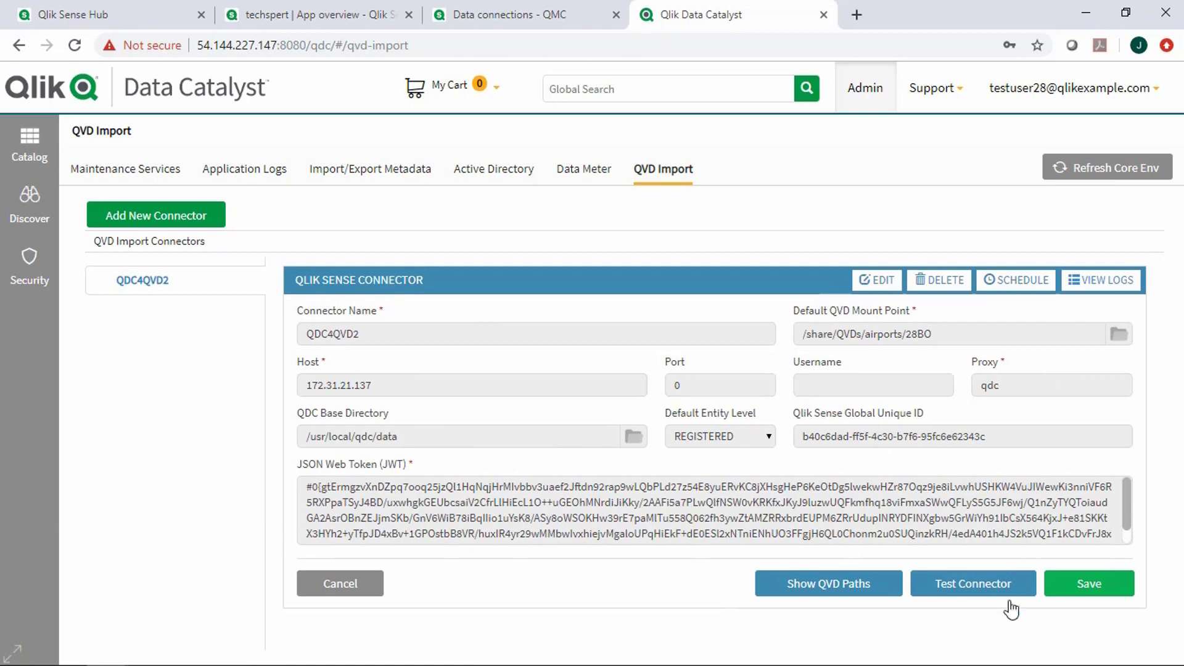
Test the QDC4QVD2 connector, then show its QVD paths and sync them
{"action": "left_click", "coordinate": [977, 594]}
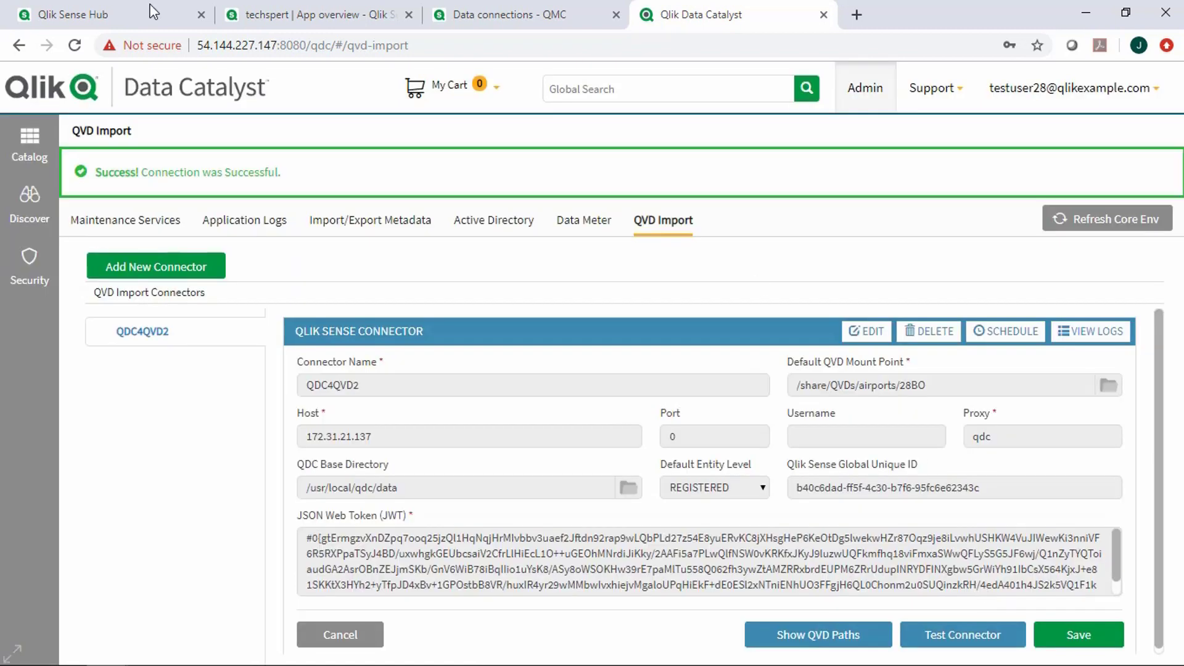
{"action": "scroll", "coordinate": [826, 488], "scroll_direction": "down", "scroll_amount": 1}
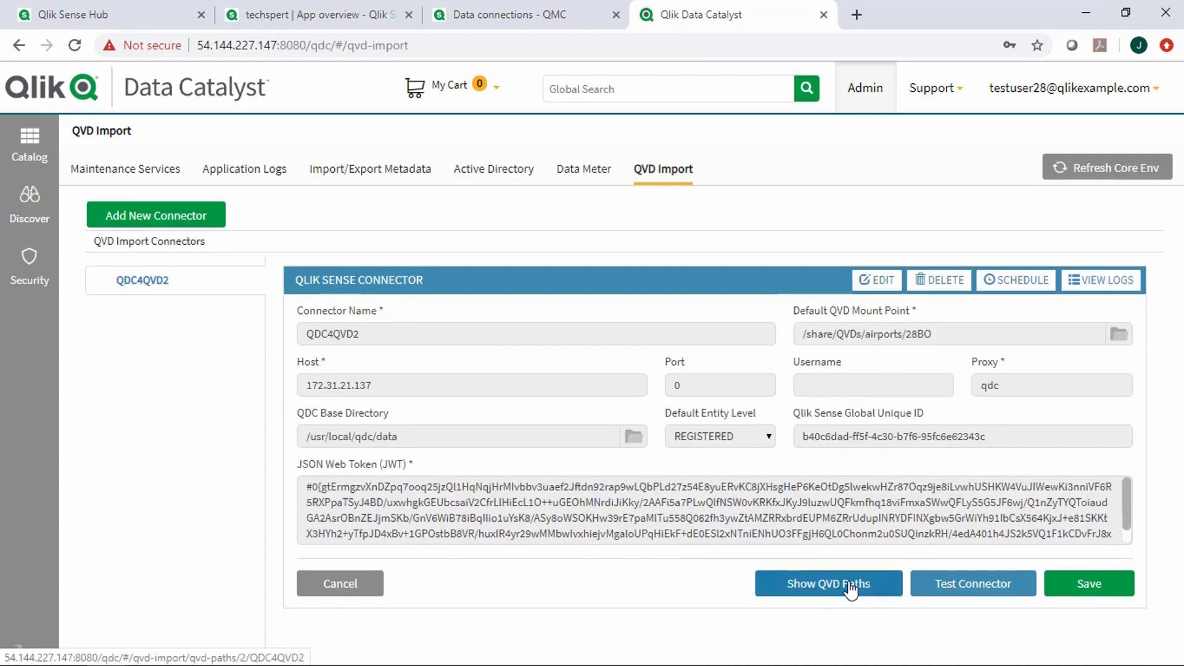
{"action": "left_click", "coordinate": [881, 591]}
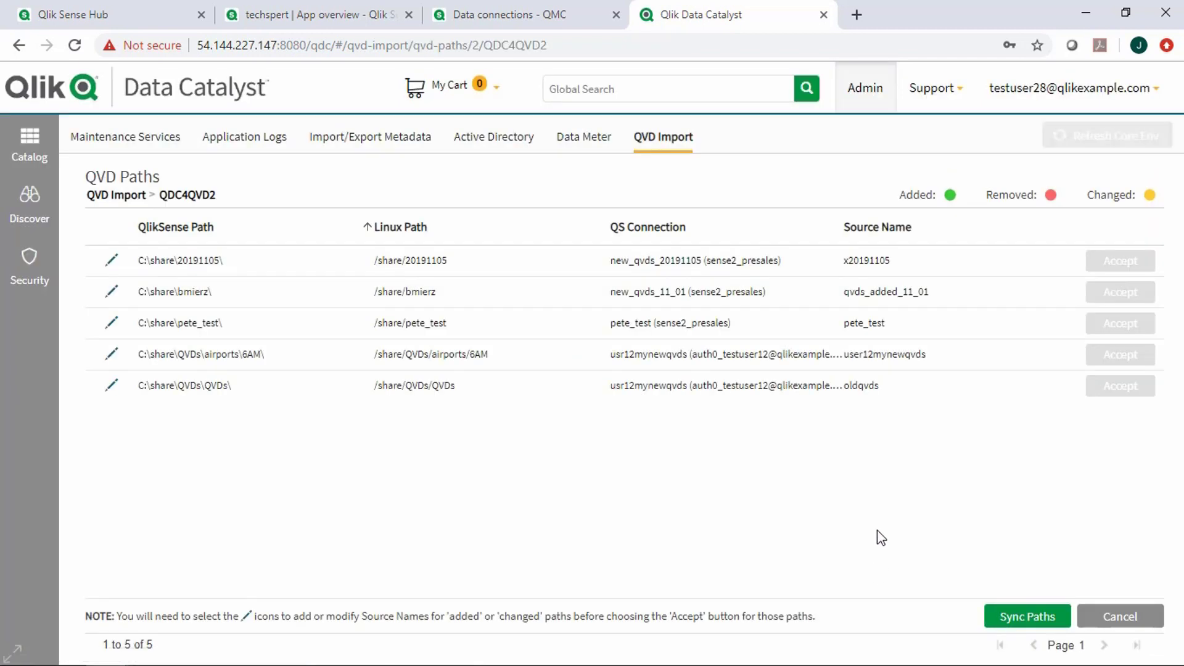
{"action": "left_click", "coordinate": [1032, 618]}
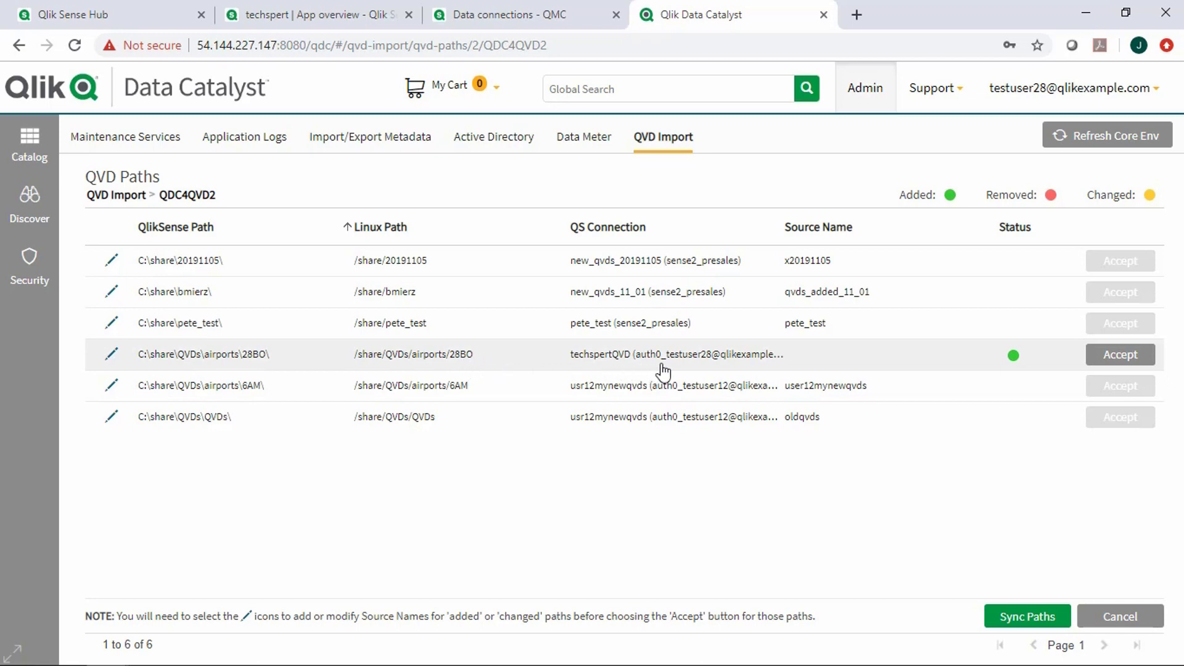
Set the source name of the /share/QVDs/airports/28BO path to techspert_load and accept the path
{"action": "left_click", "coordinate": [1122, 356]}
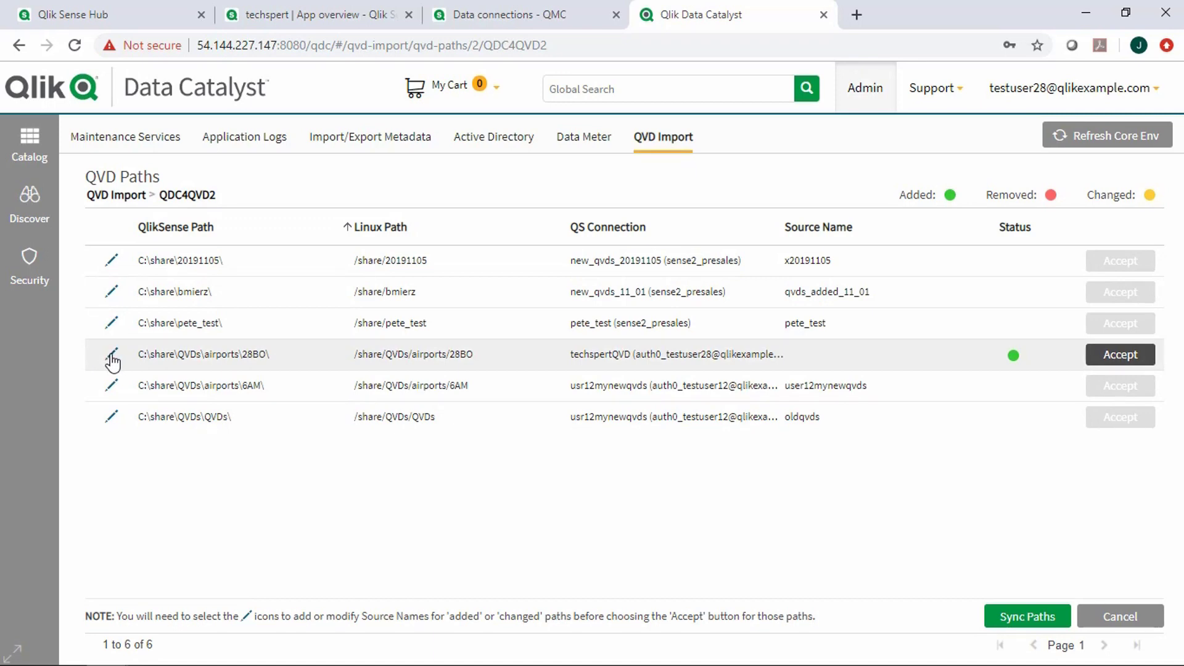
{"action": "left_click", "coordinate": [113, 358]}
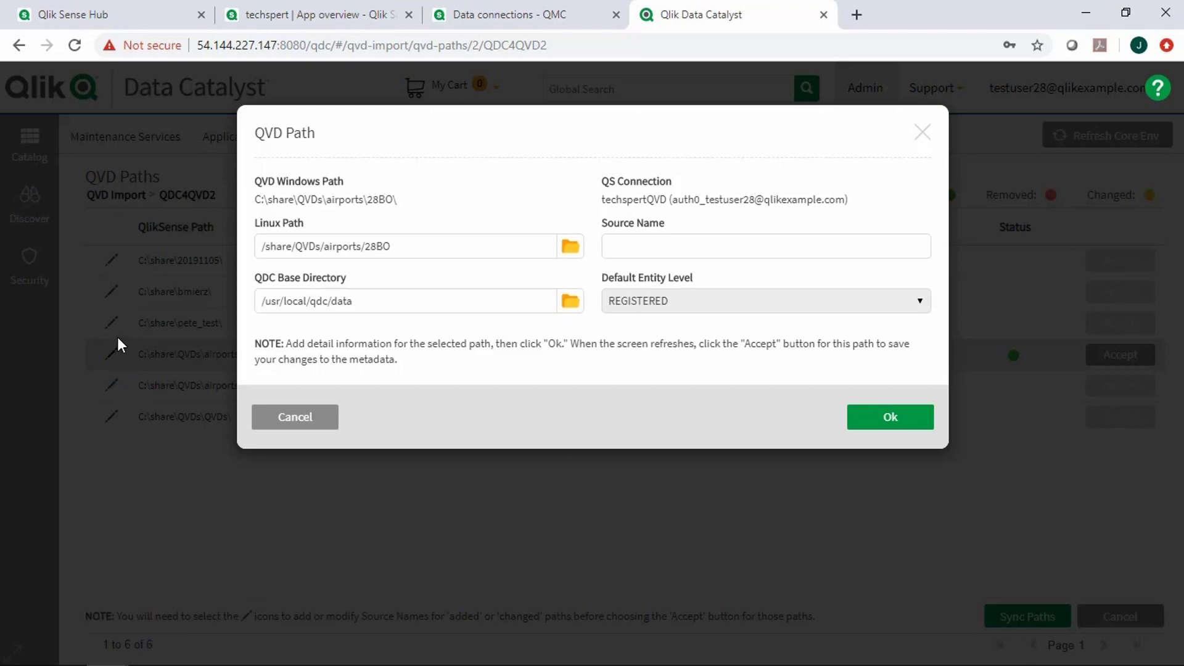
{"action": "left_click", "coordinate": [676, 245]}
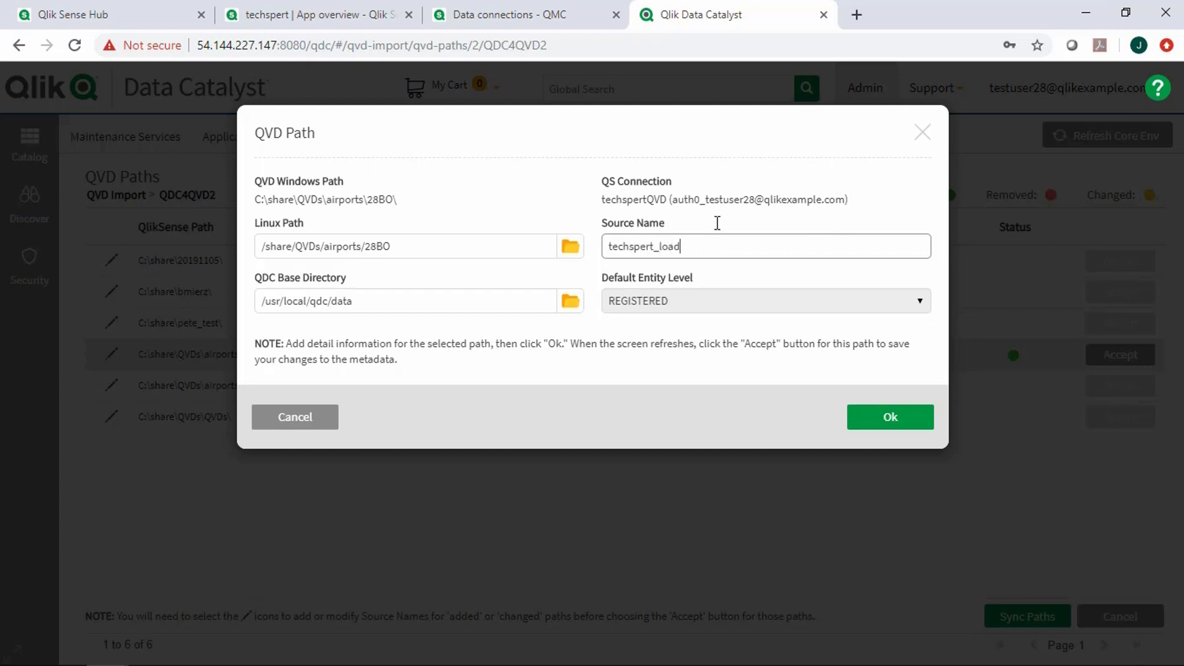
{"action": "left_click", "coordinate": [893, 422]}
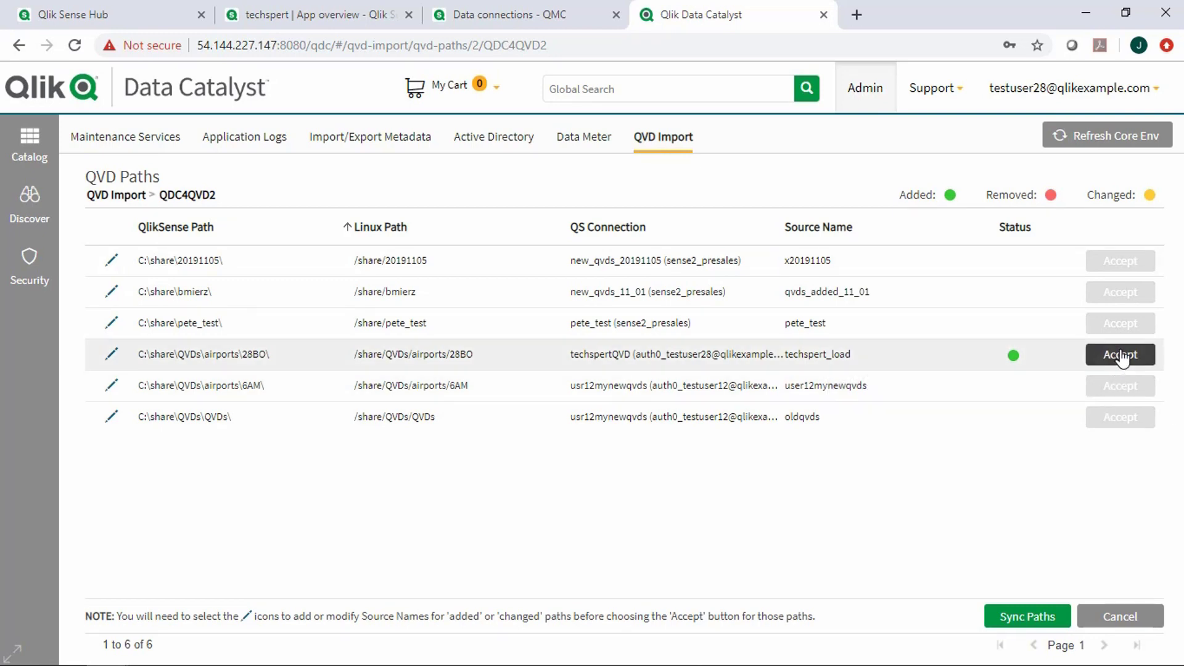
{"action": "left_click", "coordinate": [1121, 356]}
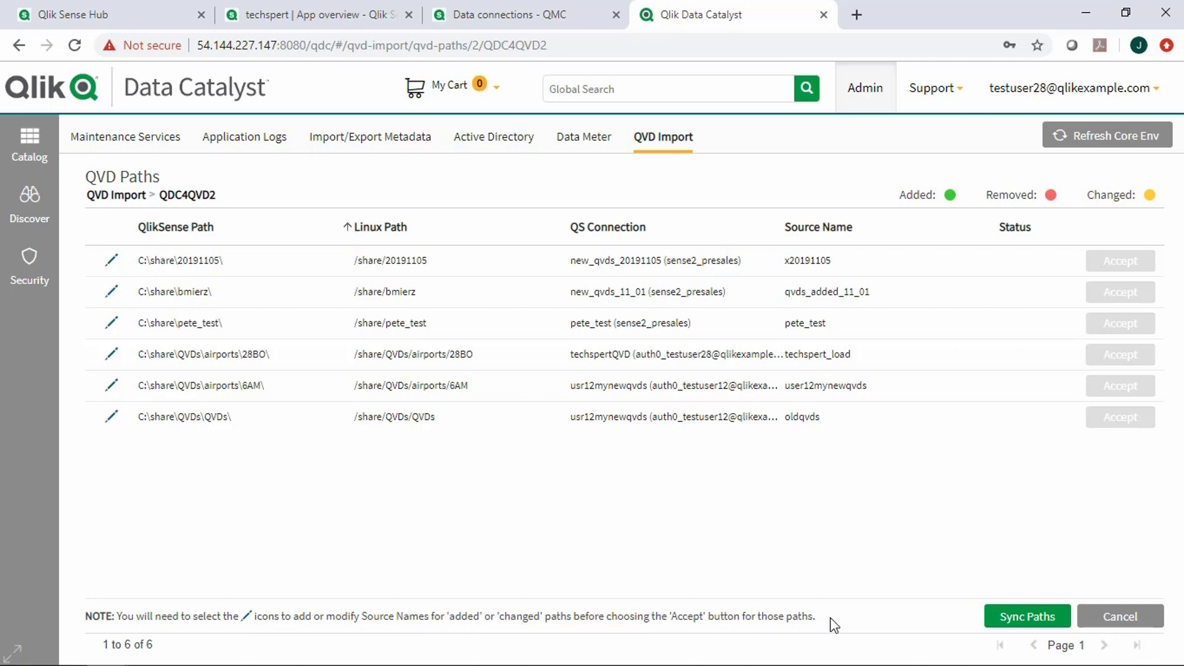
Return to the QDC4QVD2 import connector and run an Incremental Load job with Load Data enabled
{"action": "left_click", "coordinate": [661, 135]}
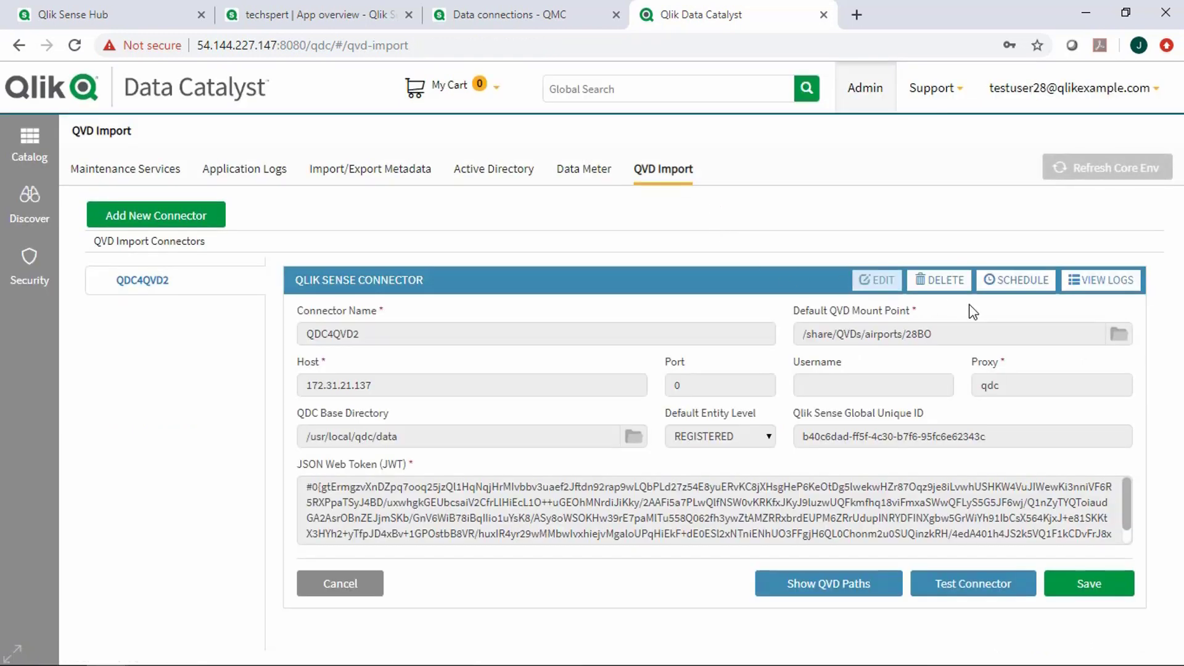
{"action": "left_click", "coordinate": [1015, 281]}
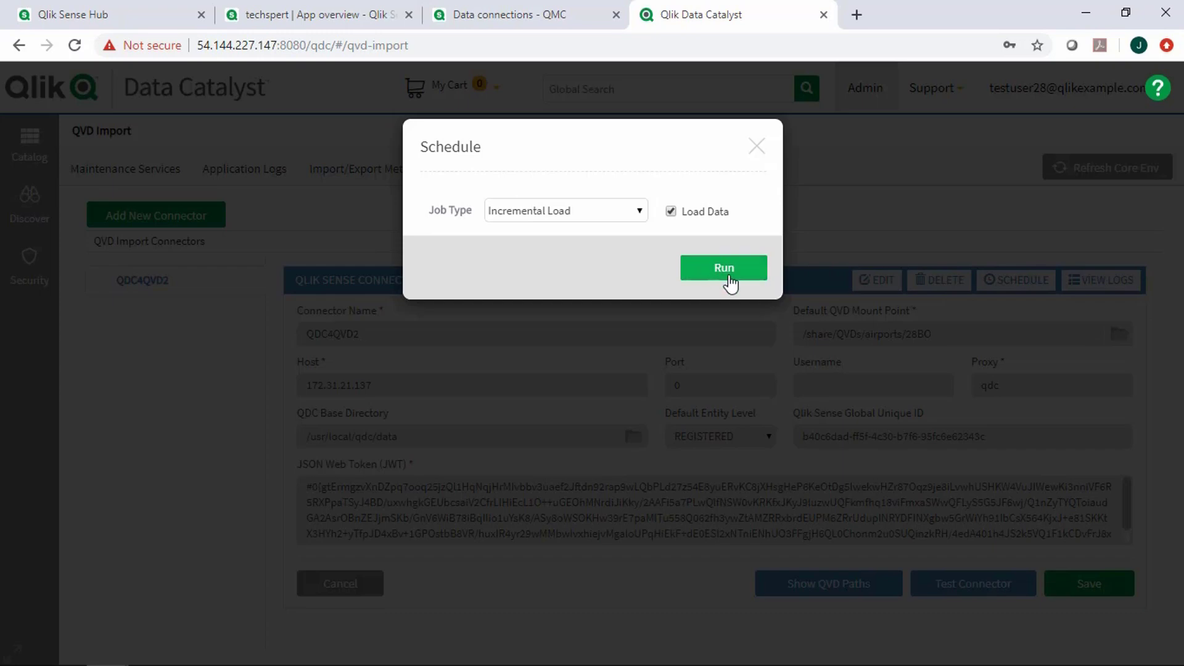
{"action": "left_click", "coordinate": [725, 269]}
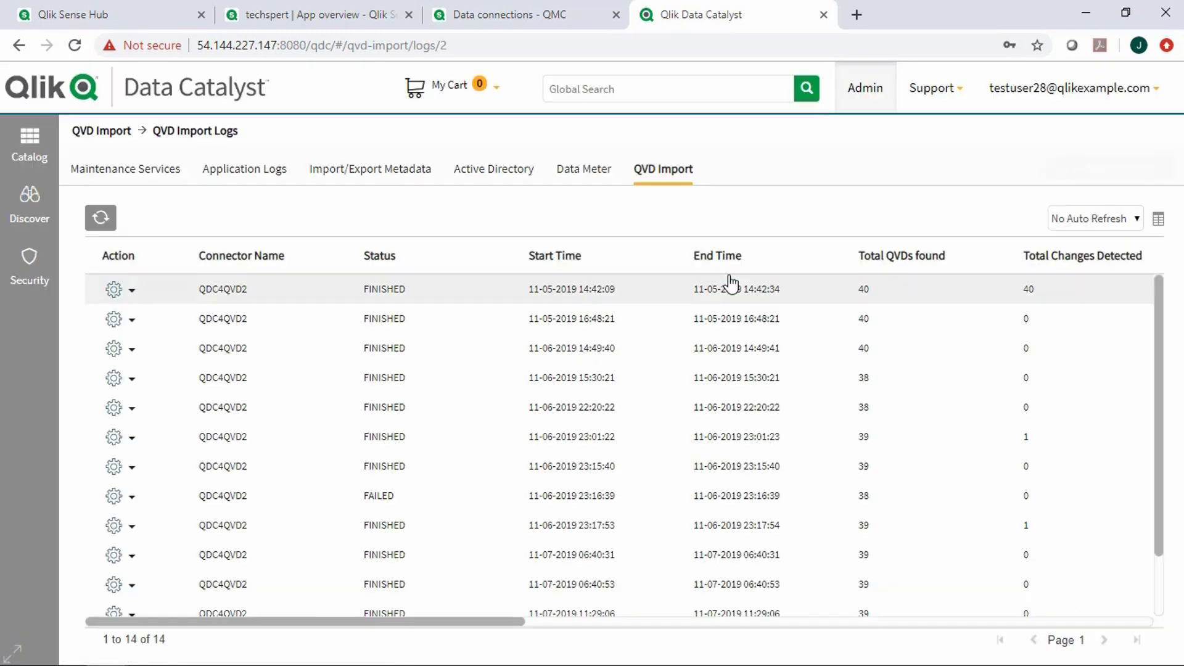
Refresh the QVD import logs and review the latest QDC4QVD2 run's general information, metadata load log and data load log
{"action": "scroll", "coordinate": [630, 363], "scroll_direction": "down", "scroll_amount": 2}
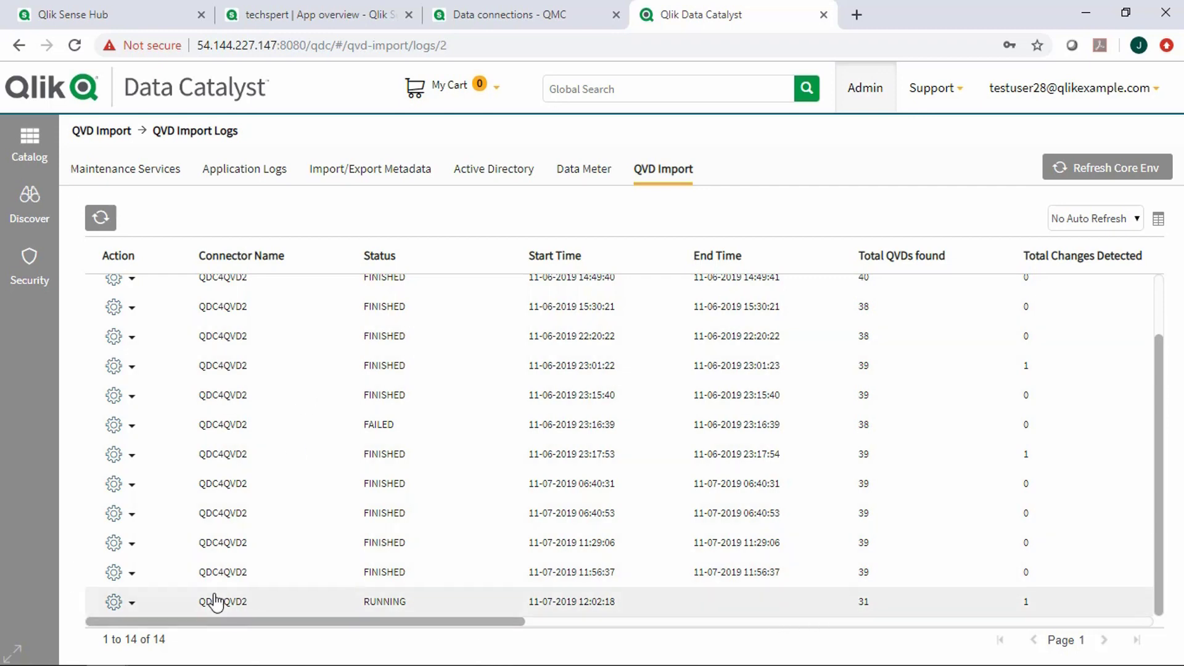
{"action": "left_click", "coordinate": [97, 222]}
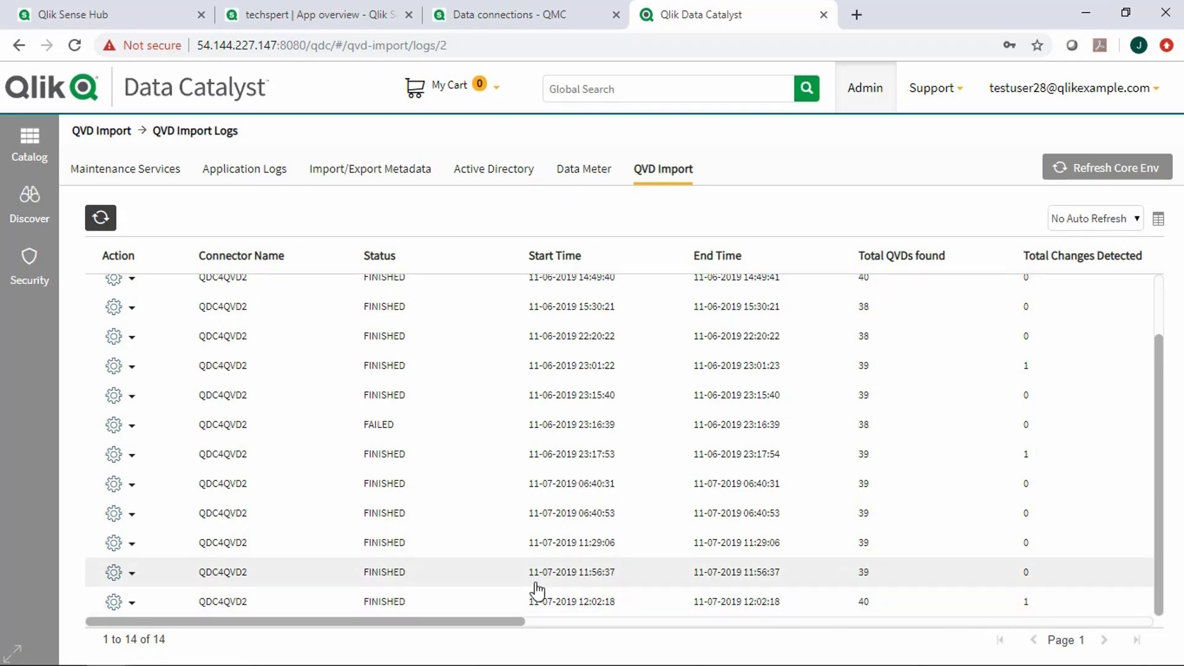
{"action": "left_click", "coordinate": [131, 603]}
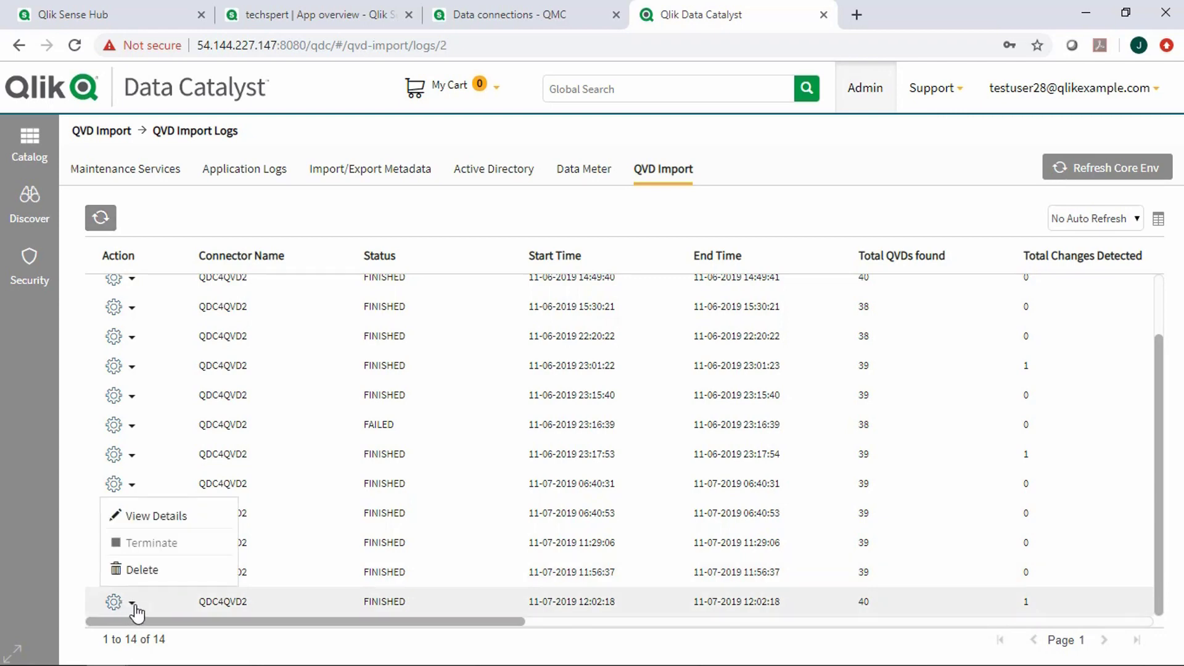
{"action": "left_click", "coordinate": [153, 517]}
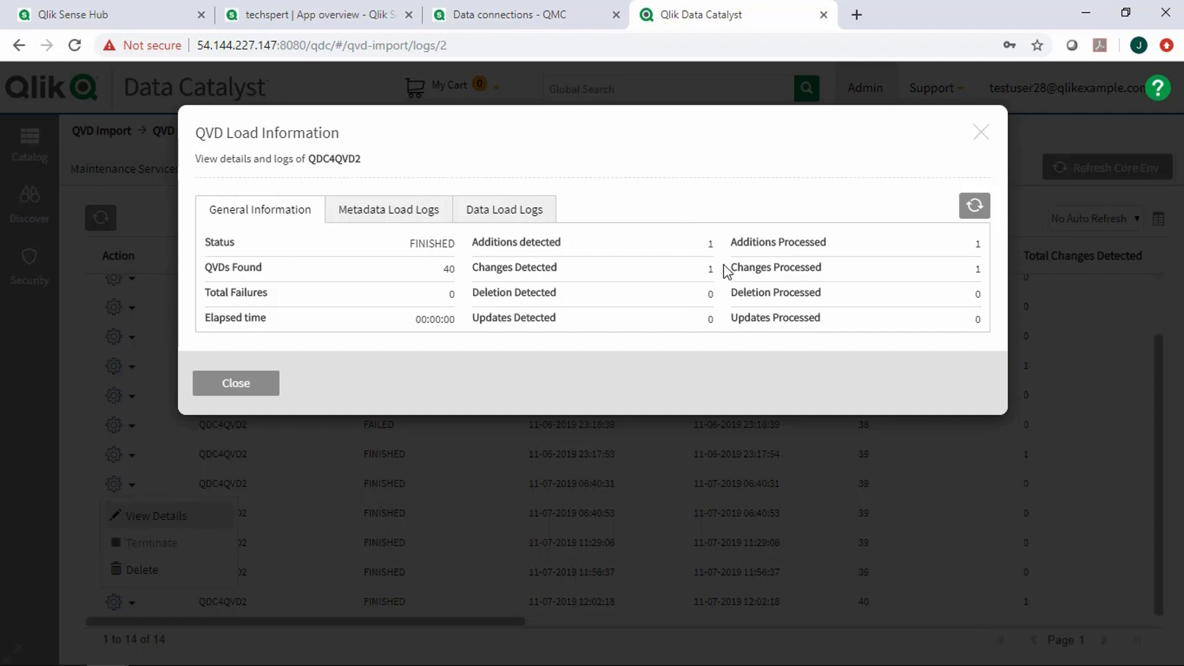
{"action": "left_click", "coordinate": [374, 210]}
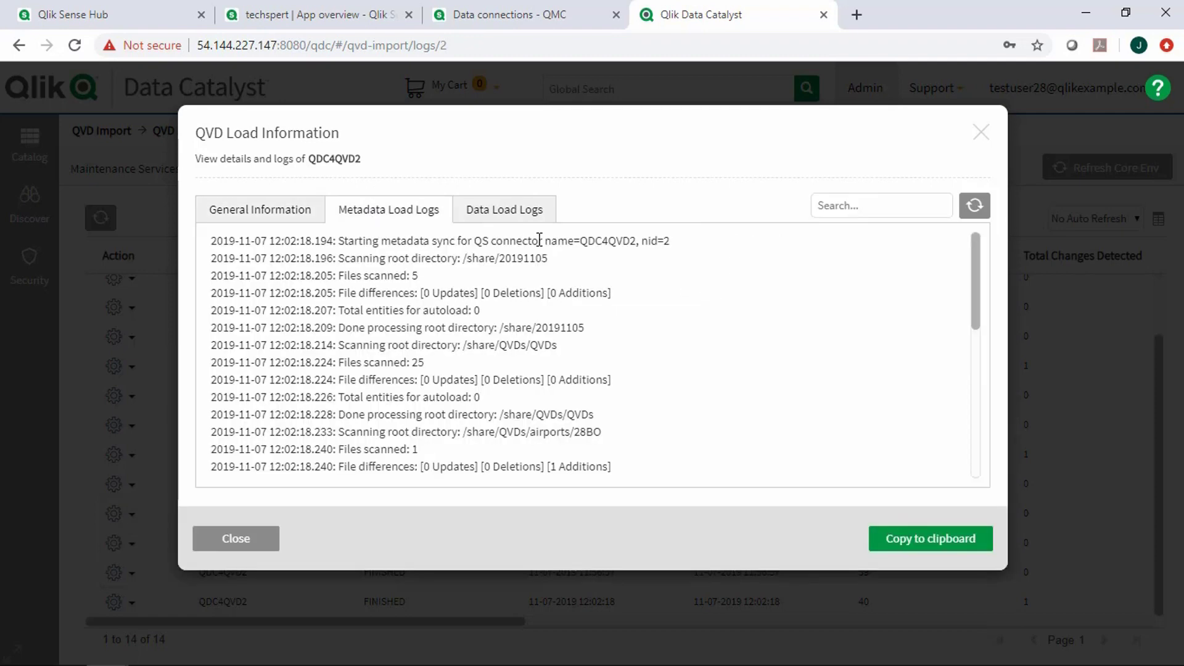
{"action": "scroll", "coordinate": [521, 328], "scroll_direction": "down", "scroll_amount": 3}
{"action": "scroll", "coordinate": [518, 328], "scroll_direction": "up", "scroll_amount": 3}
{"action": "left_click", "coordinate": [520, 214]}
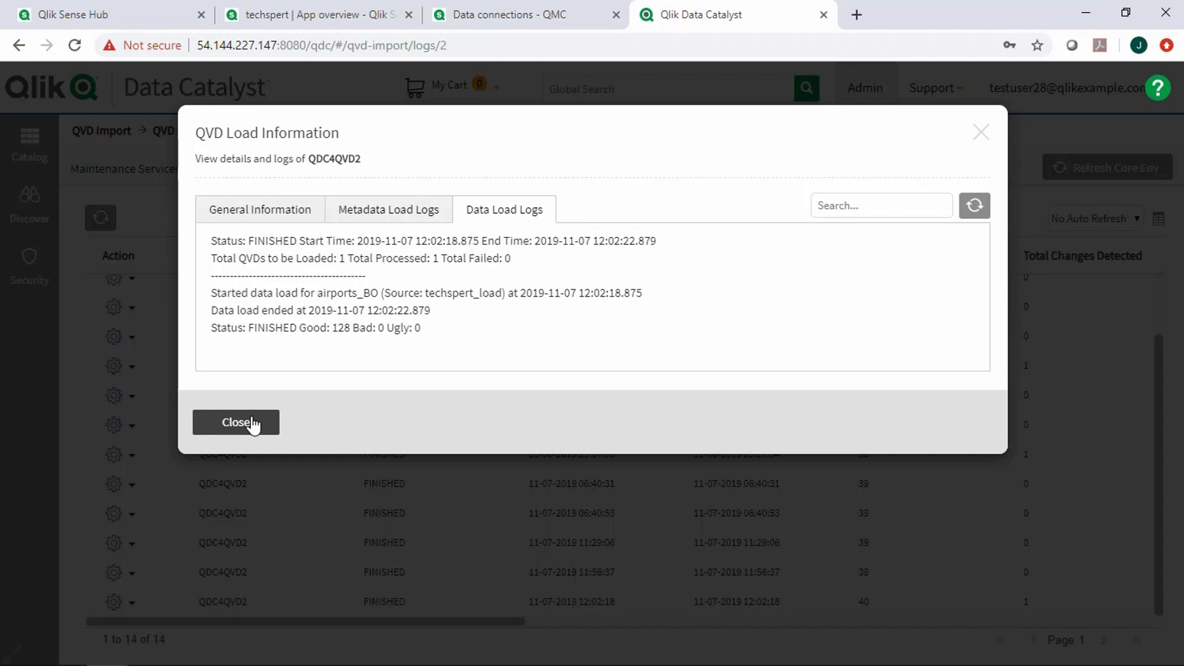
{"action": "left_click", "coordinate": [253, 423]}
{"action": "scroll", "coordinate": [306, 382], "scroll_direction": "up", "scroll_amount": 2}
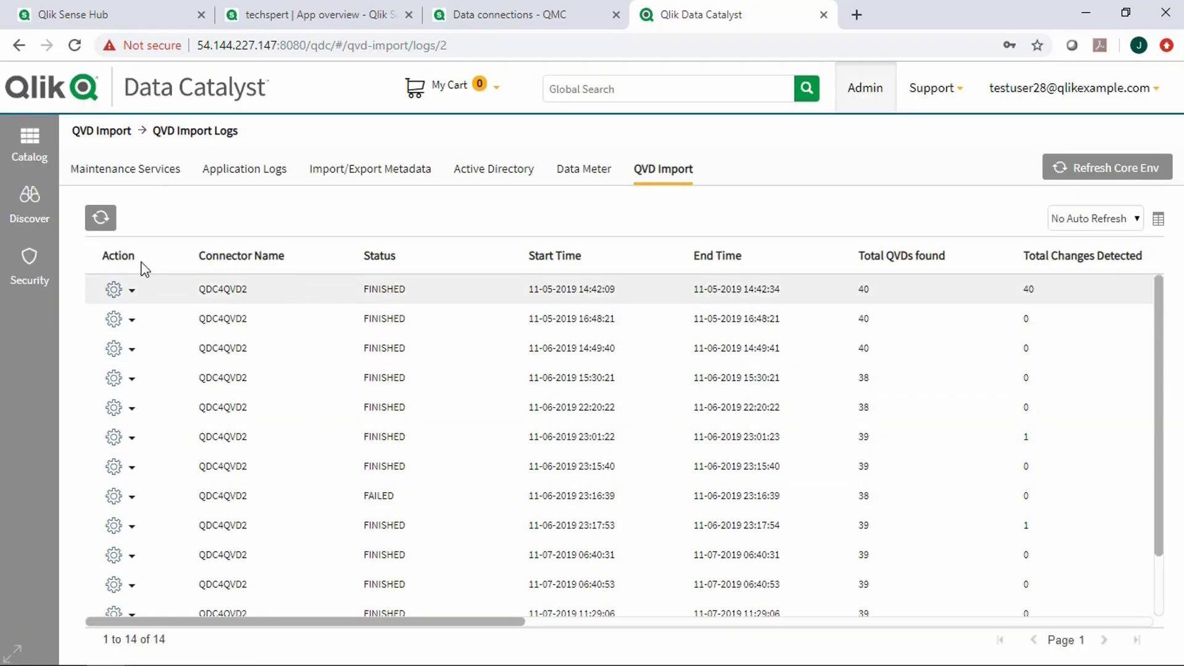
Search the catalog for "airport" and clear the search to list all entities again
{"action": "left_click", "coordinate": [32, 151]}
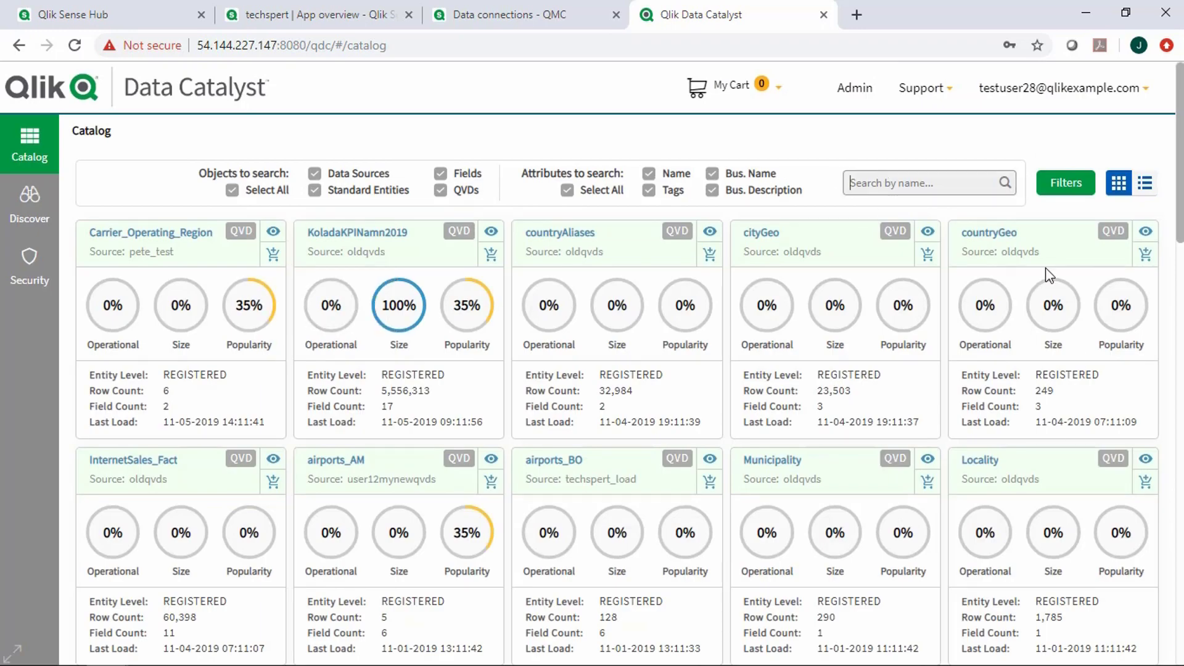
{"action": "type", "text": "airport"}
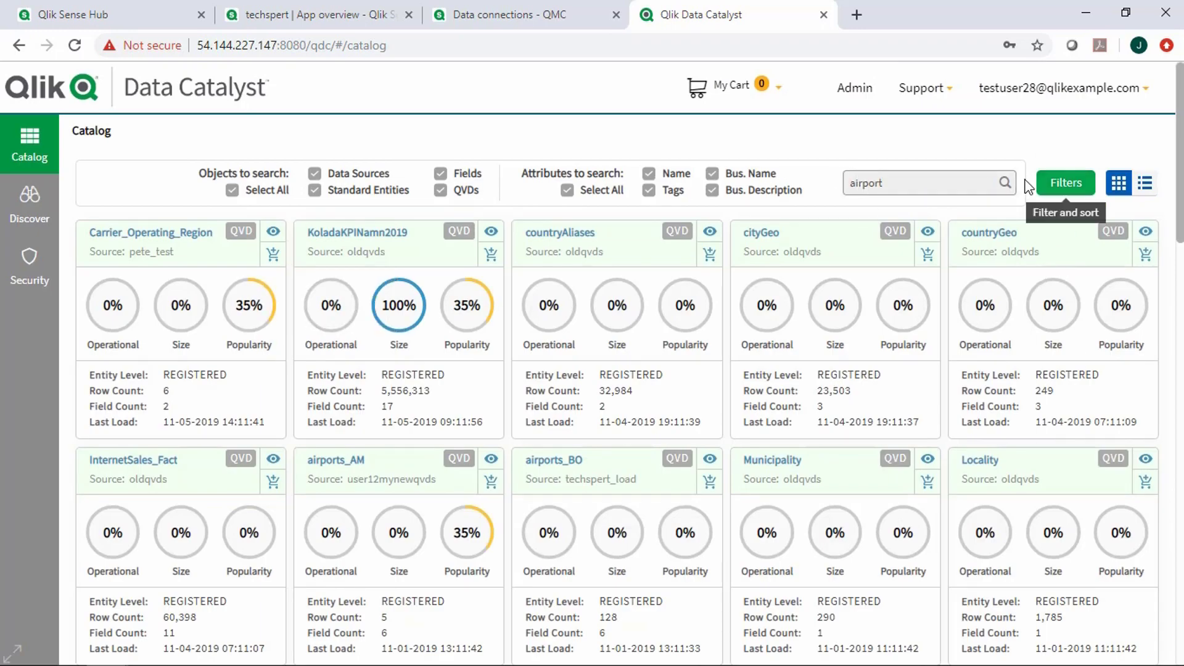
{"action": "left_click", "coordinate": [1004, 183]}
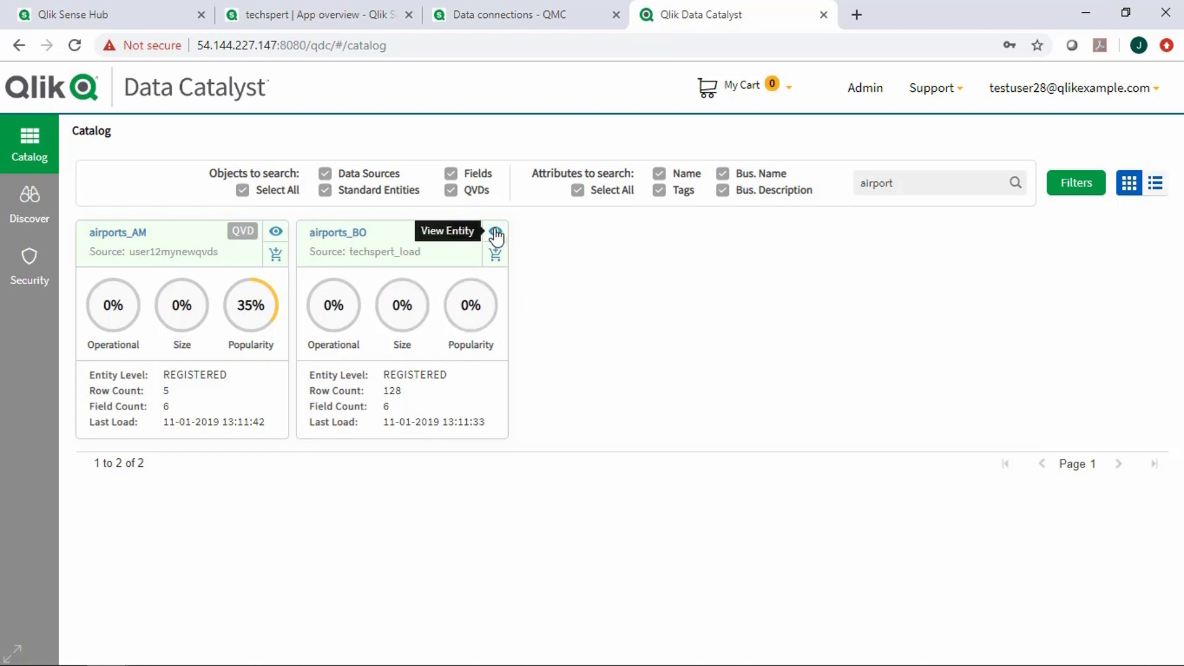
{"action": "left_click_drag", "start_coordinate": [933, 188], "coordinate": [824, 158]}
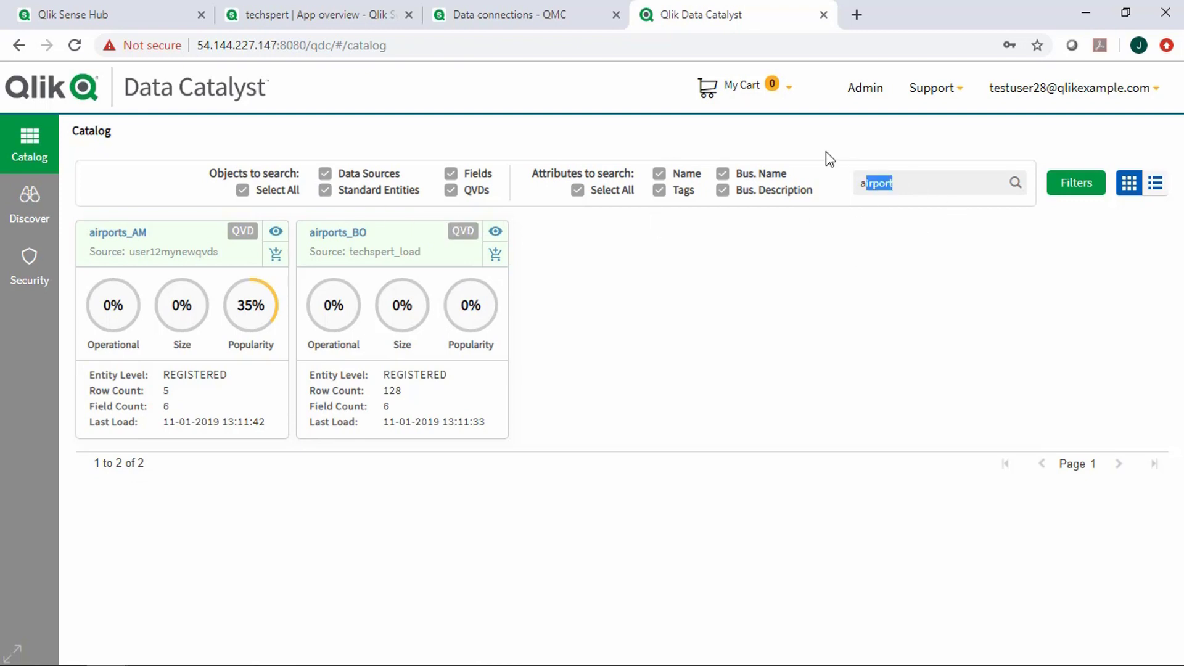
{"action": "key", "text": "BackSpace"}
{"action": "left_click", "coordinate": [1017, 183]}
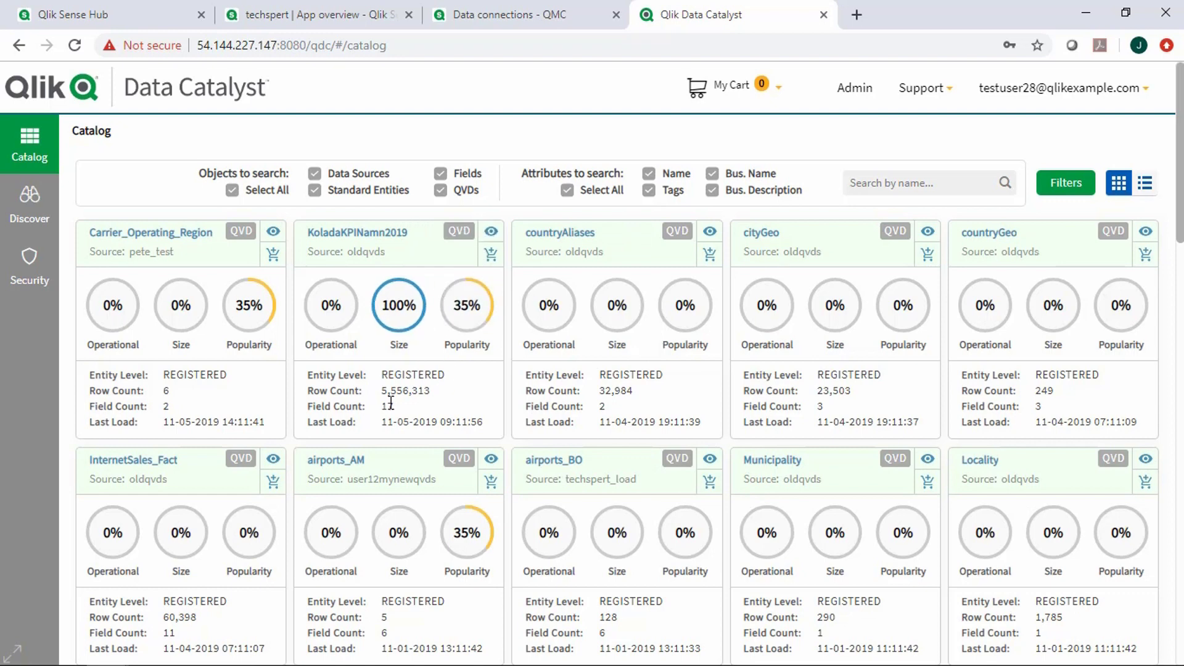
View the KoladaKPINamn2019 entity's details and examine its field statistics and metadata
{"action": "left_click", "coordinate": [492, 233]}
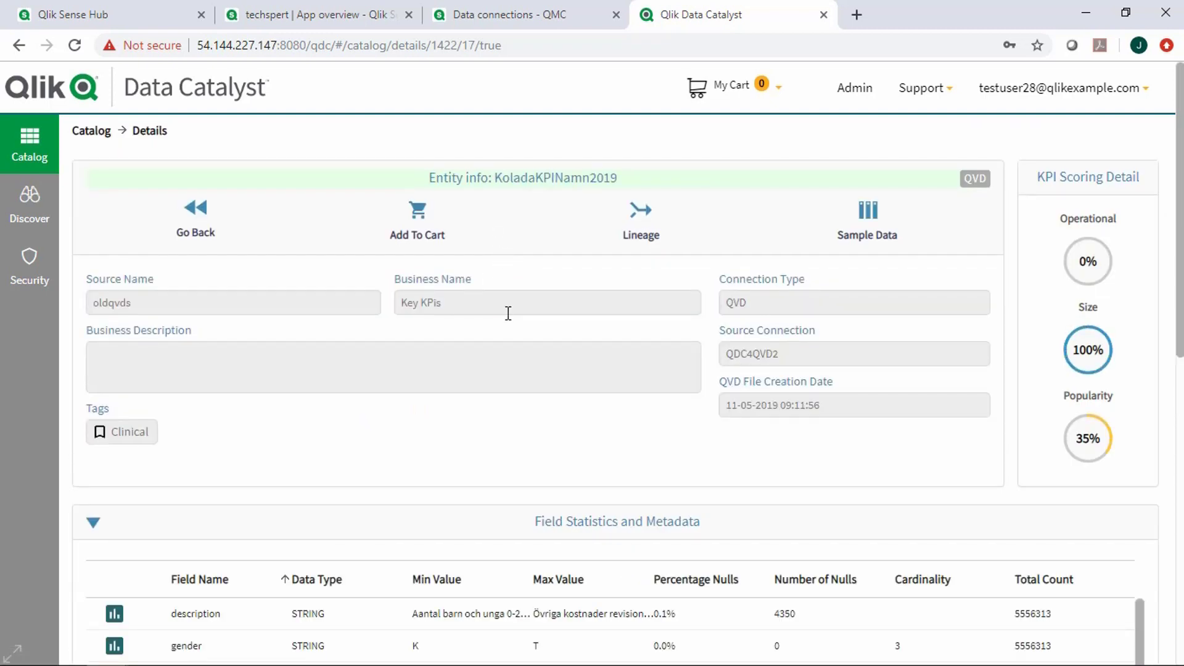
{"action": "scroll", "coordinate": [508, 314], "scroll_direction": "down", "scroll_amount": 2}
{"action": "scroll", "coordinate": [455, 360], "scroll_direction": "down", "scroll_amount": 1}
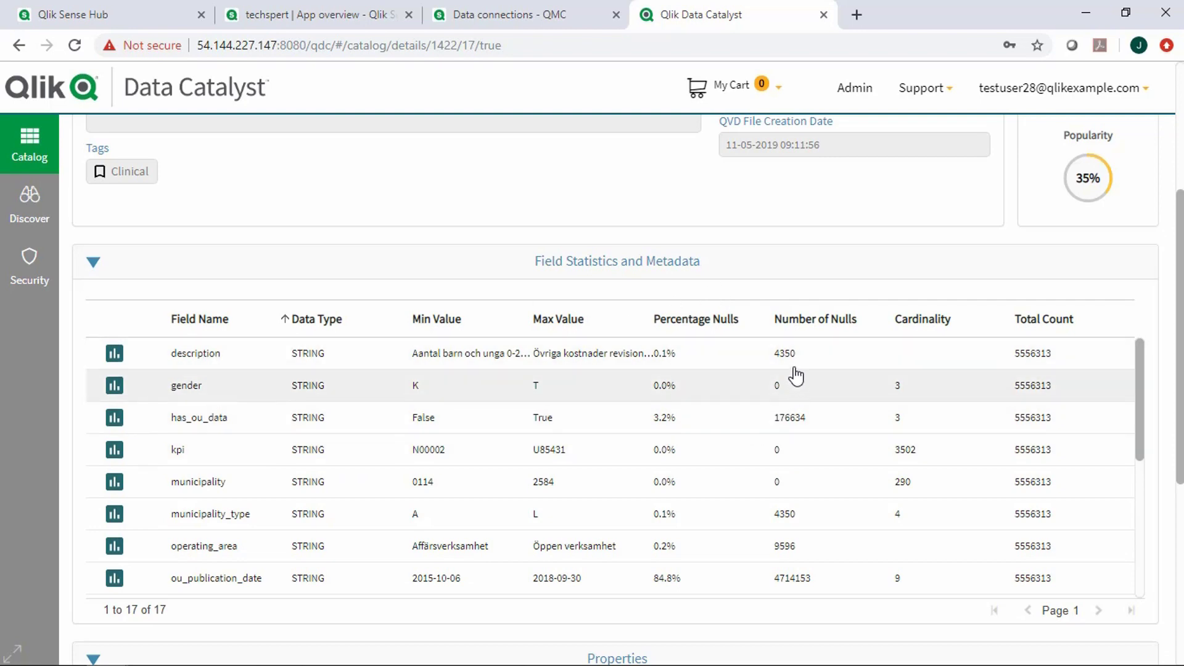
{"action": "scroll", "coordinate": [1055, 438], "scroll_direction": "up", "scroll_amount": 3}
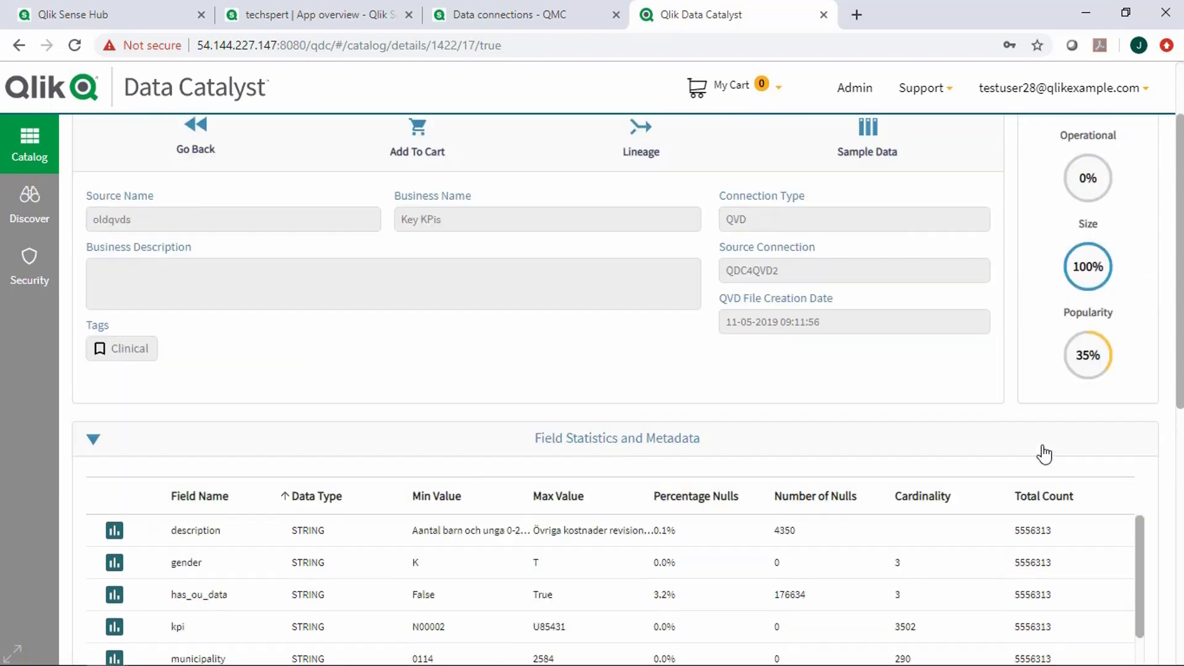
{"action": "scroll", "coordinate": [1045, 455], "scroll_direction": "up", "scroll_amount": 2}
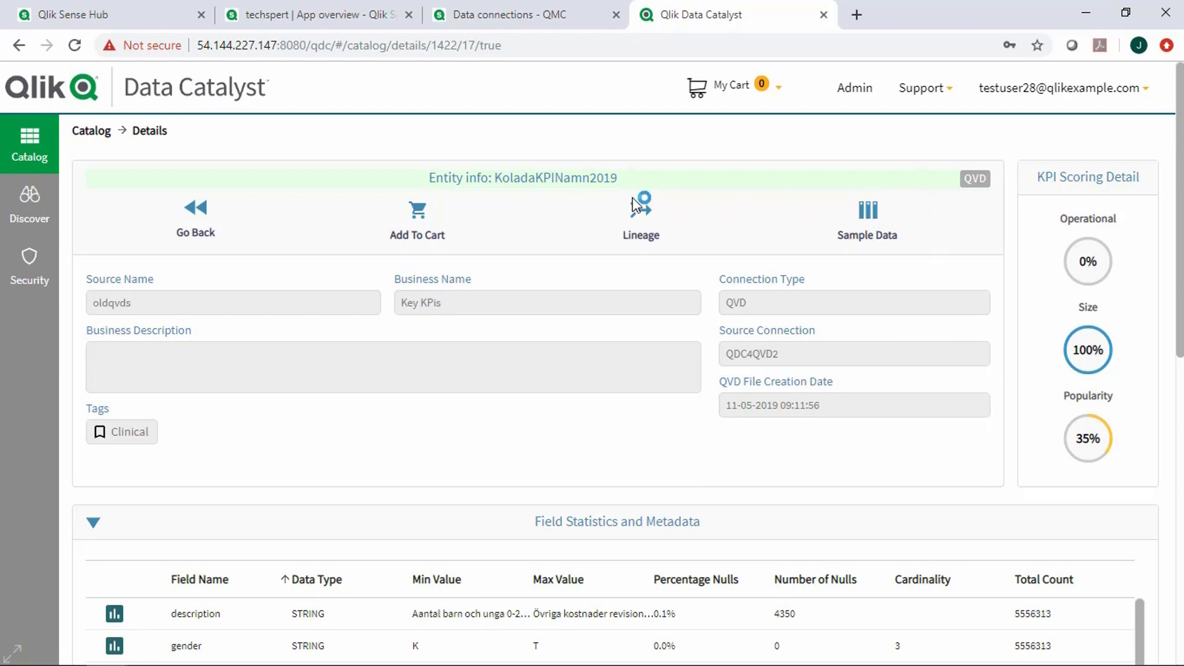
View the lineage and the sample data of the KoladaKPINamn2019 entity
{"action": "left_click", "coordinate": [646, 222]}
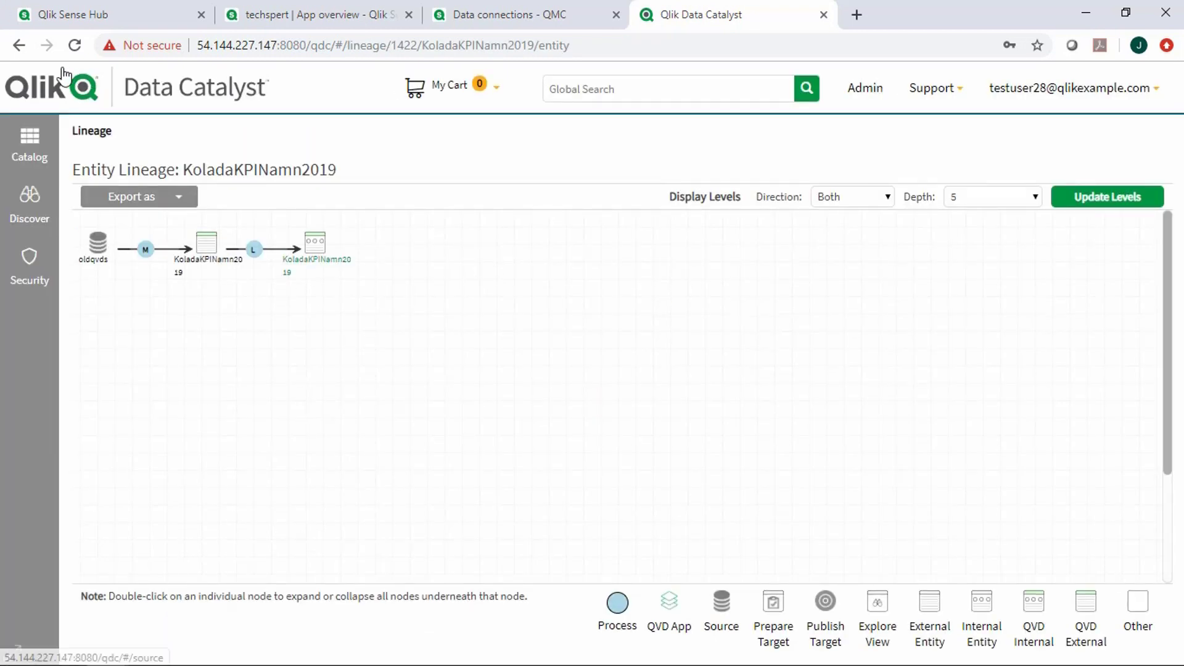
{"action": "left_click", "coordinate": [20, 47]}
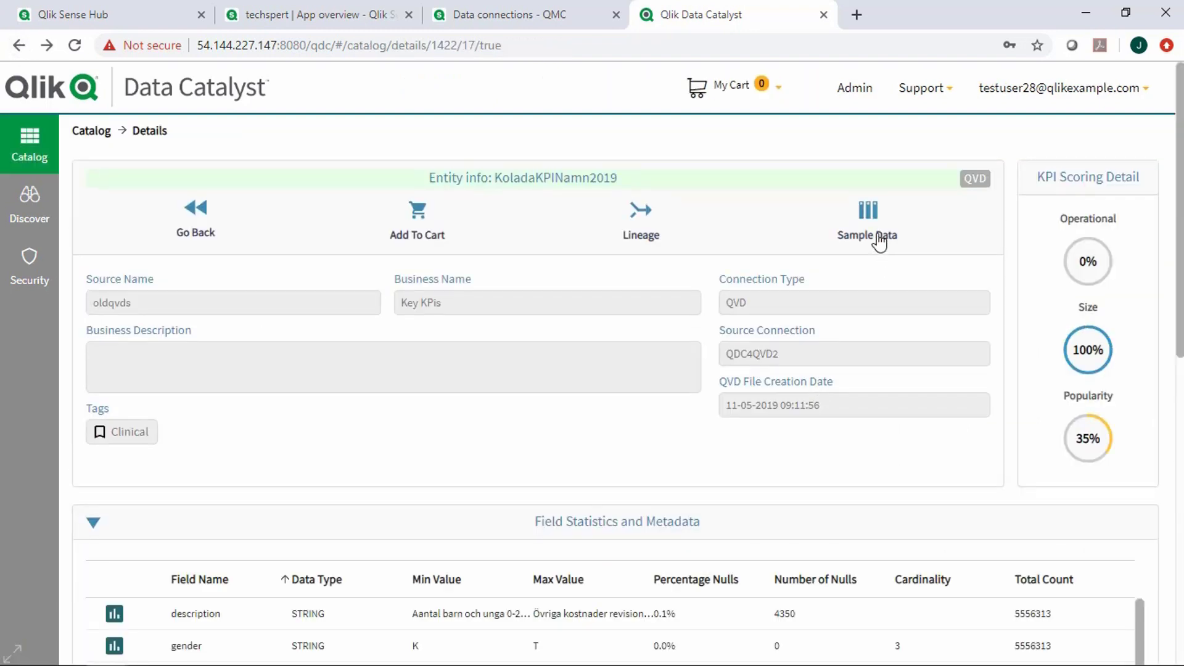
{"action": "left_click", "coordinate": [869, 216]}
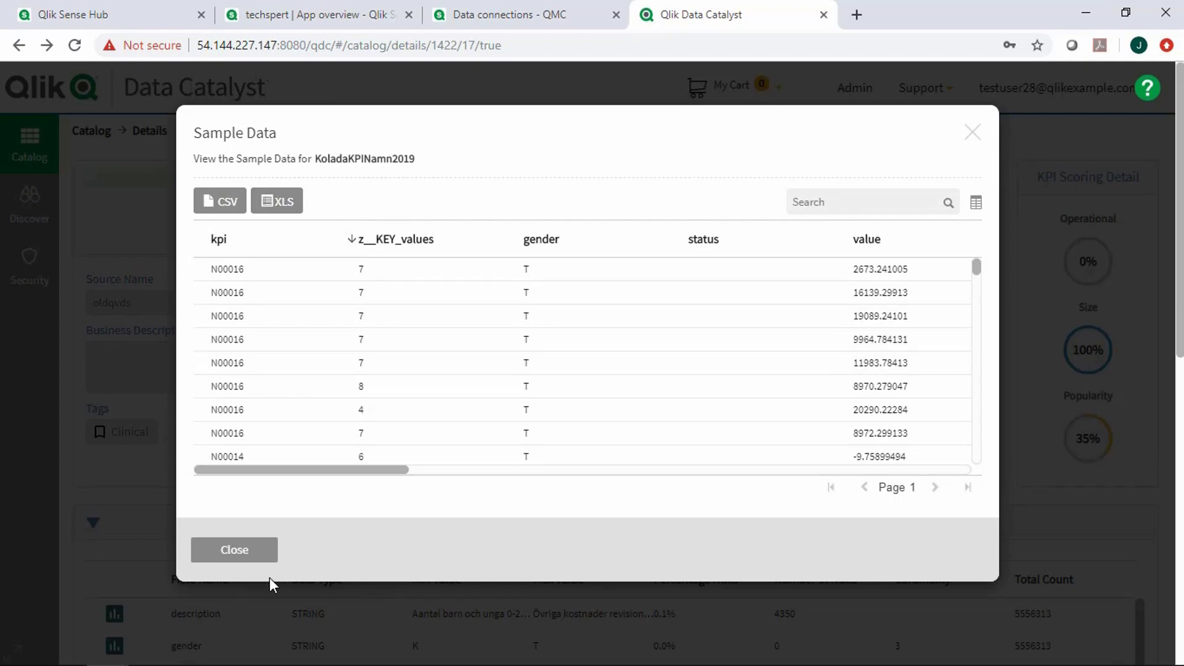
{"action": "left_click", "coordinate": [243, 550]}
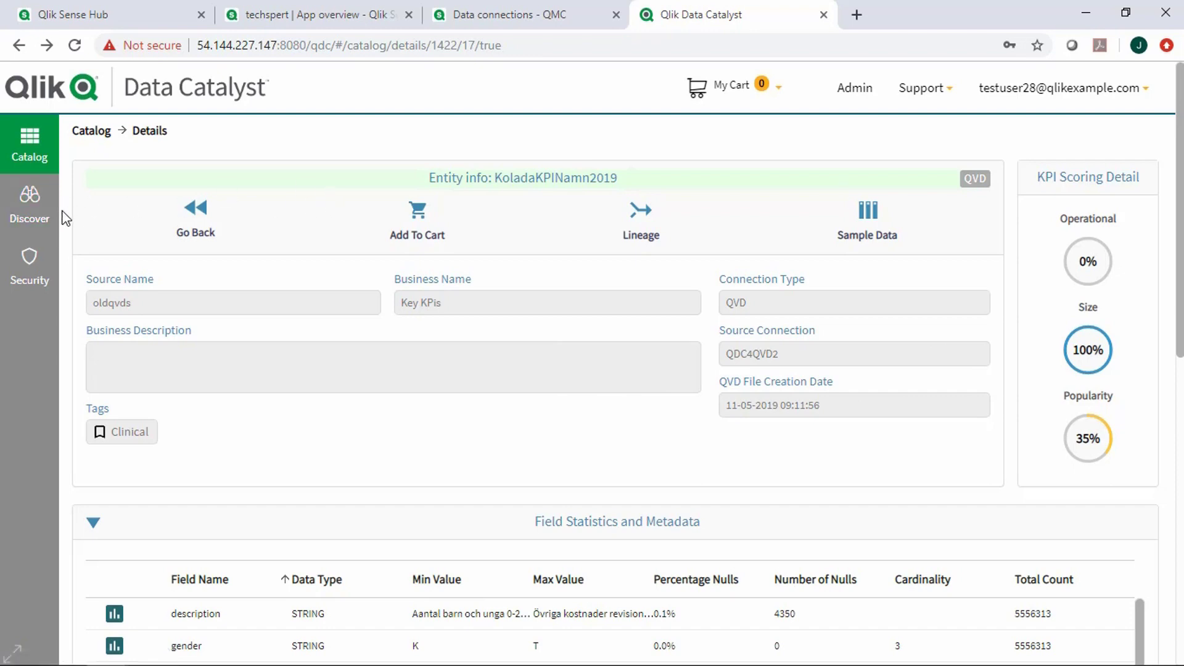
Show the entities of the techspert_load source in Discover
{"action": "left_click", "coordinate": [32, 213]}
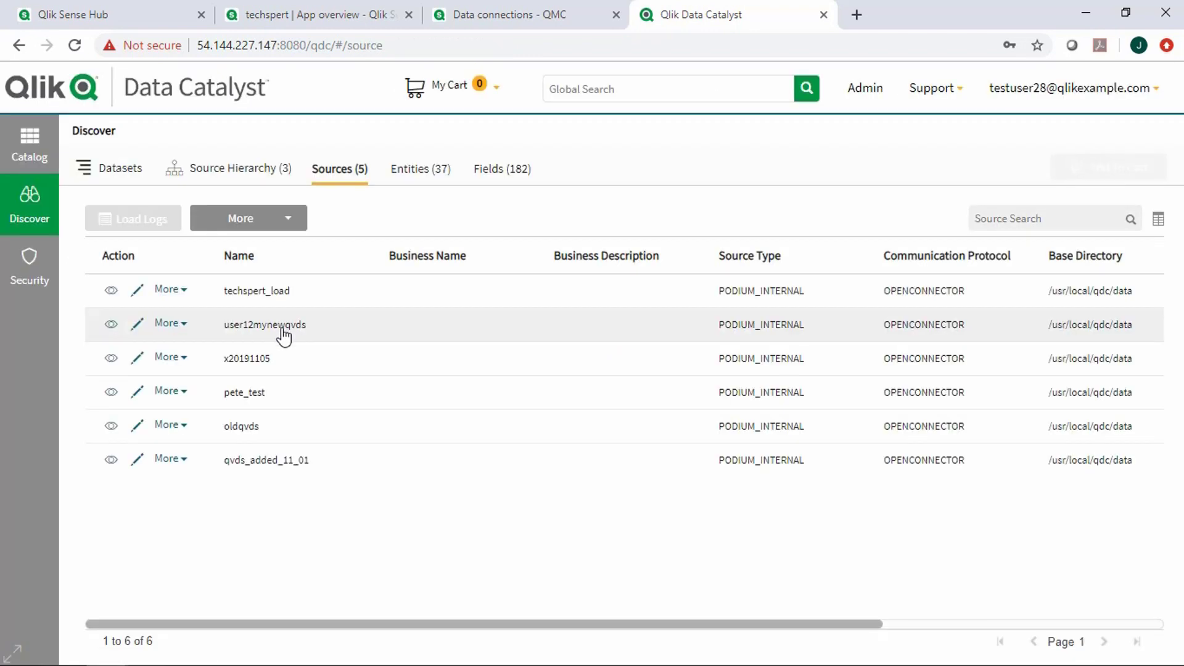
{"action": "left_click", "coordinate": [263, 291]}
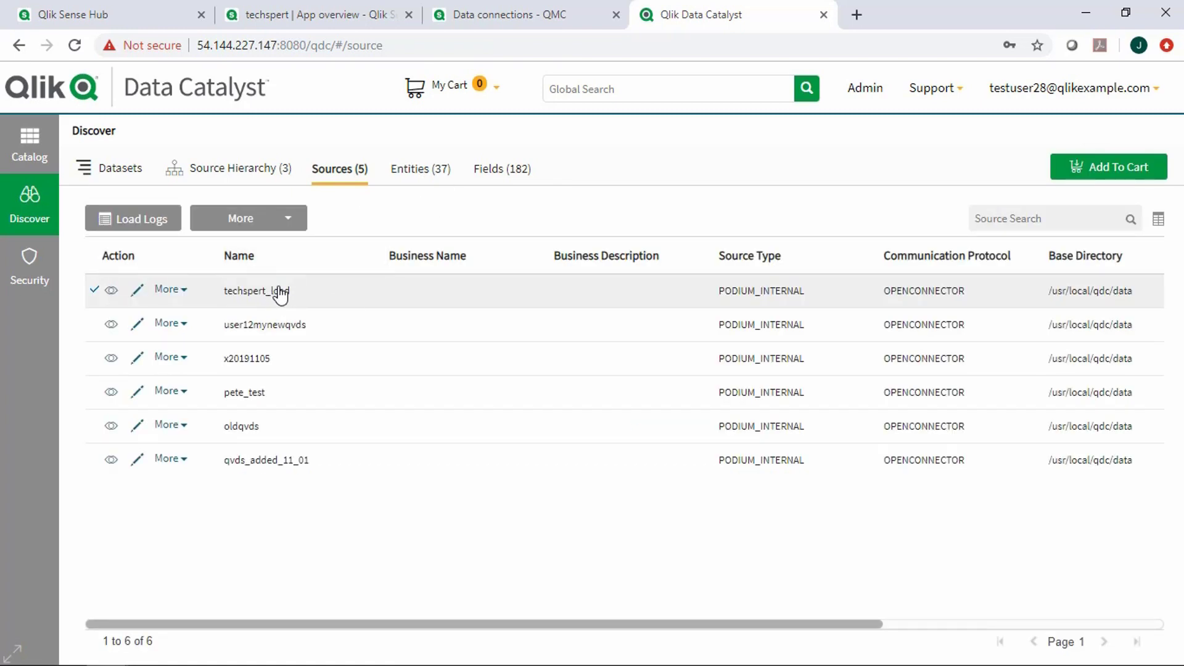
{"action": "left_click", "coordinate": [113, 292]}
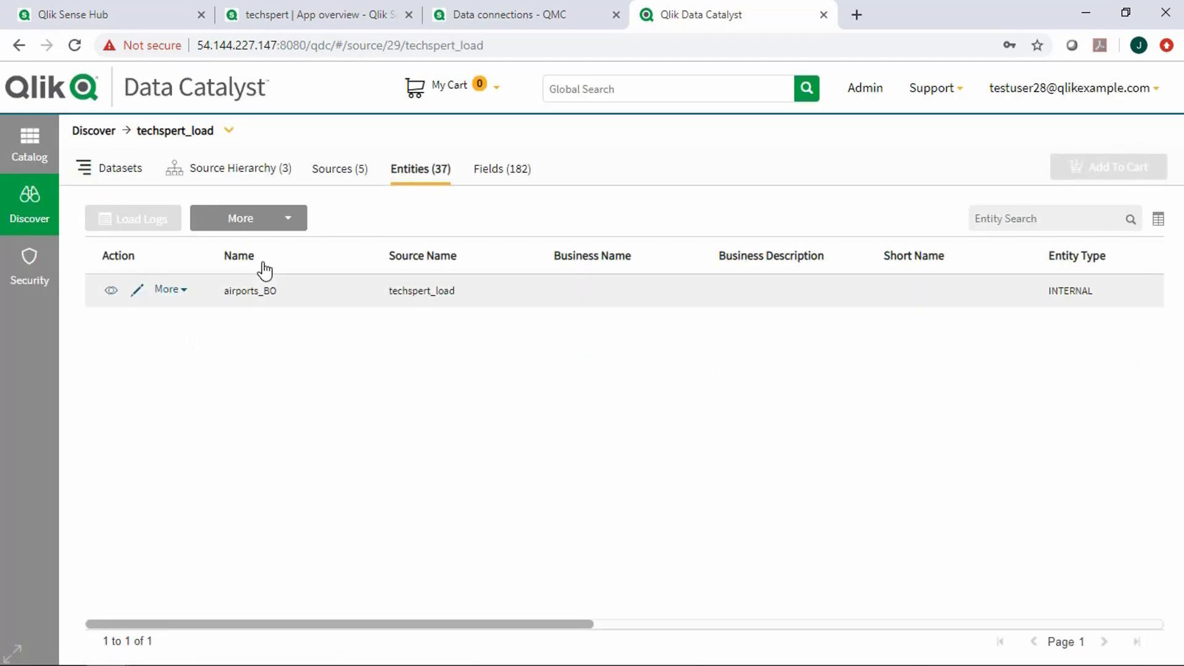
Try to add the tag "airport" to the airports_BO entity's general information
{"action": "left_click", "coordinate": [138, 290]}
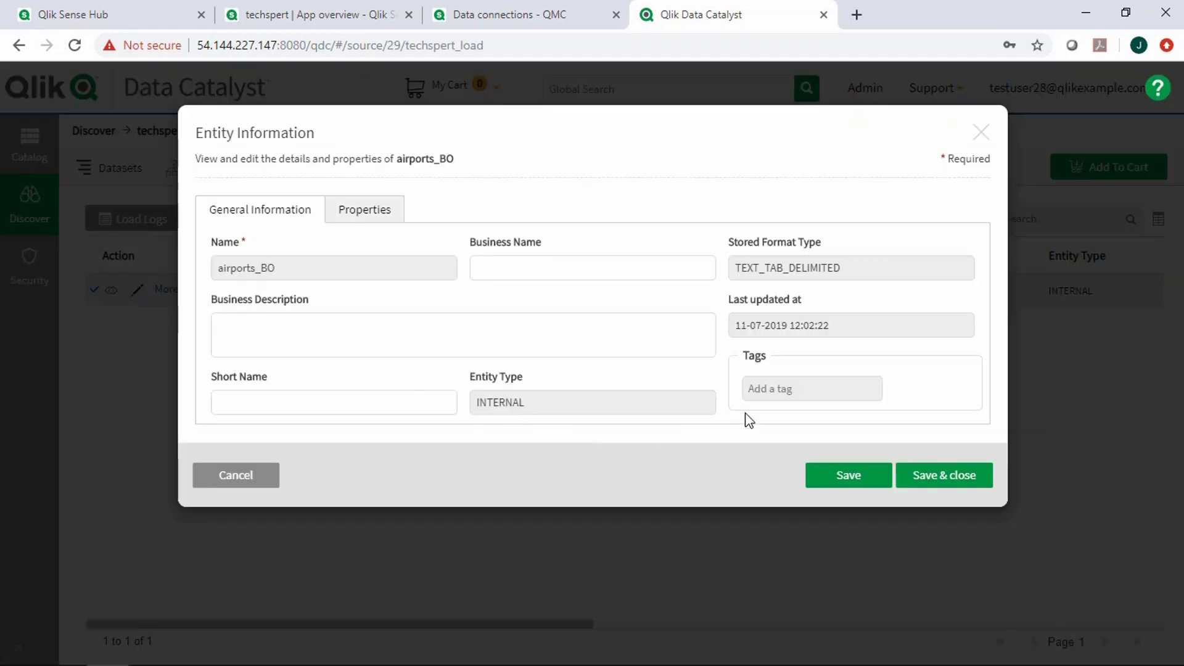
{"action": "left_click", "coordinate": [773, 388]}
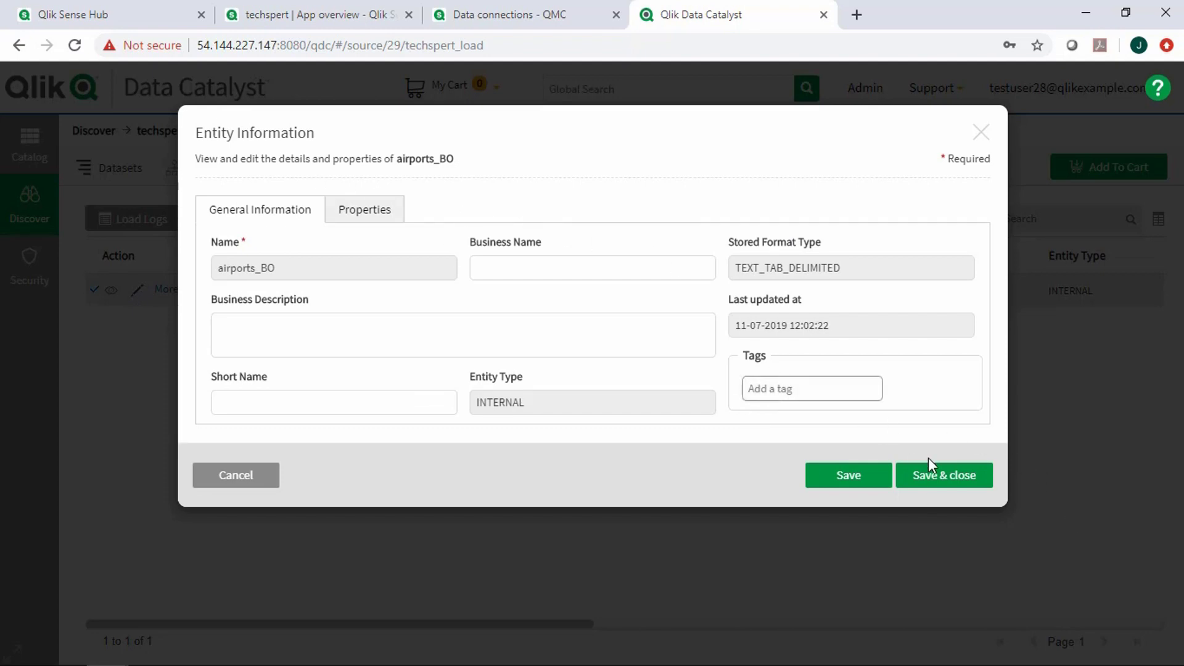
{"action": "type", "text": "airport"}
{"action": "key", "text": "Return"}
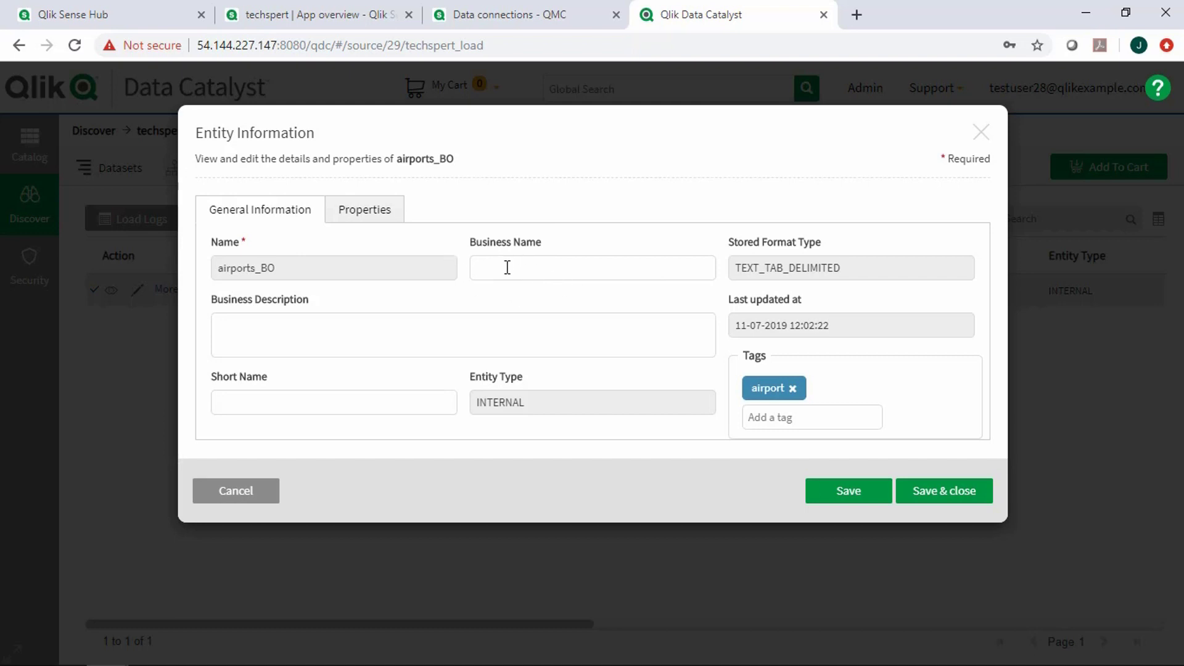
Examine the QVD file and header properties of the airports_BO entity, then close its information without saving
{"action": "left_click", "coordinate": [384, 211]}
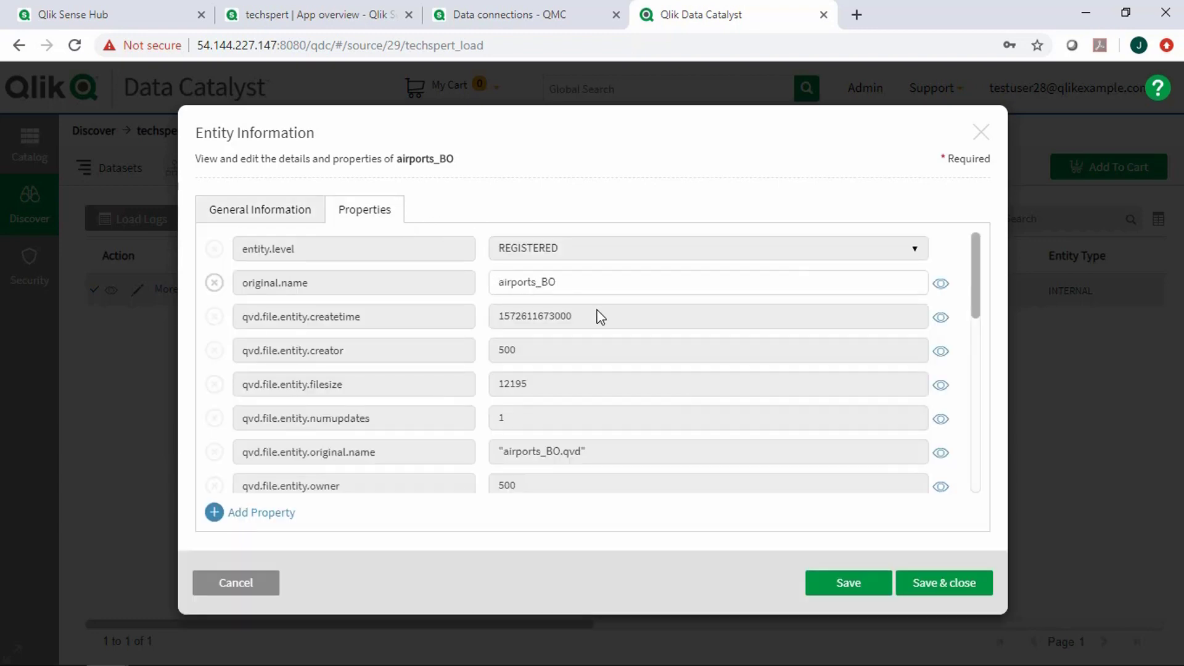
{"action": "scroll", "coordinate": [520, 409], "scroll_direction": "down", "scroll_amount": 5}
{"action": "scroll", "coordinate": [517, 407], "scroll_direction": "up", "scroll_amount": 2}
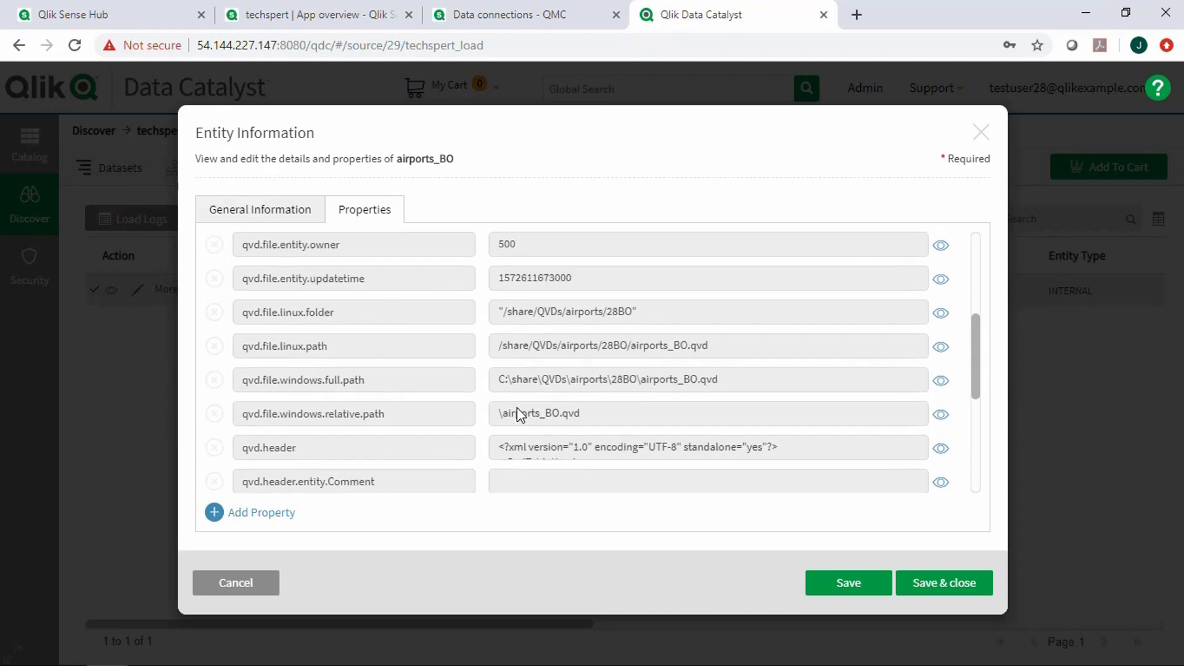
{"action": "scroll", "coordinate": [517, 413], "scroll_direction": "up", "scroll_amount": 4}
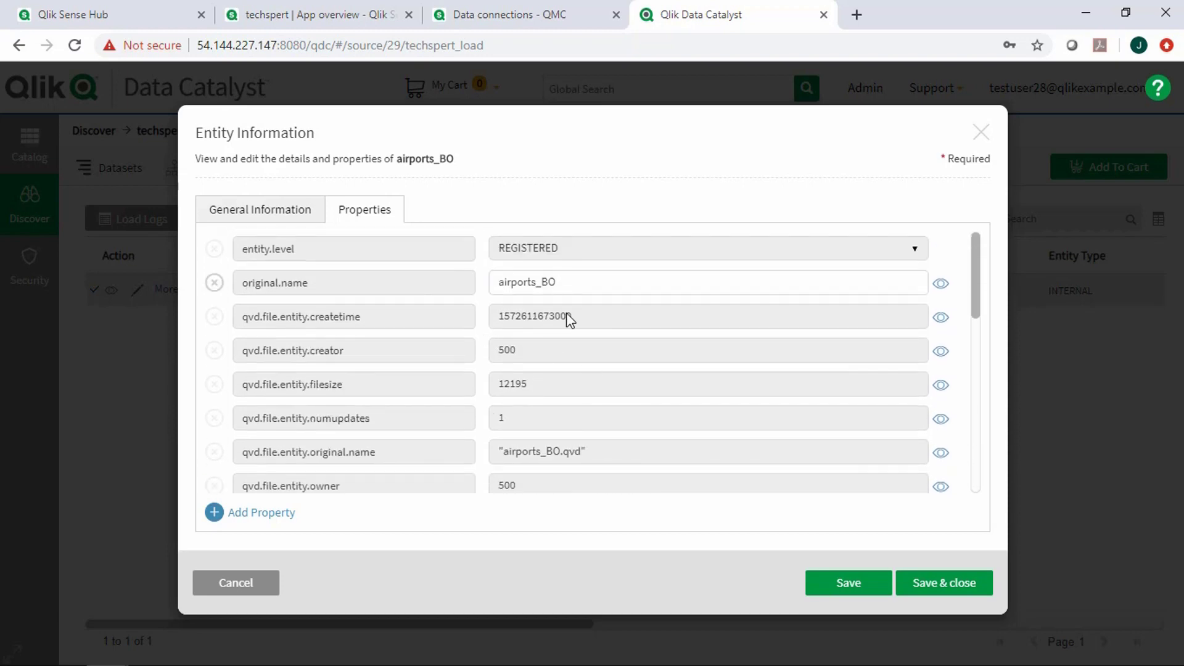
{"action": "scroll", "coordinate": [583, 354], "scroll_direction": "down", "scroll_amount": 3}
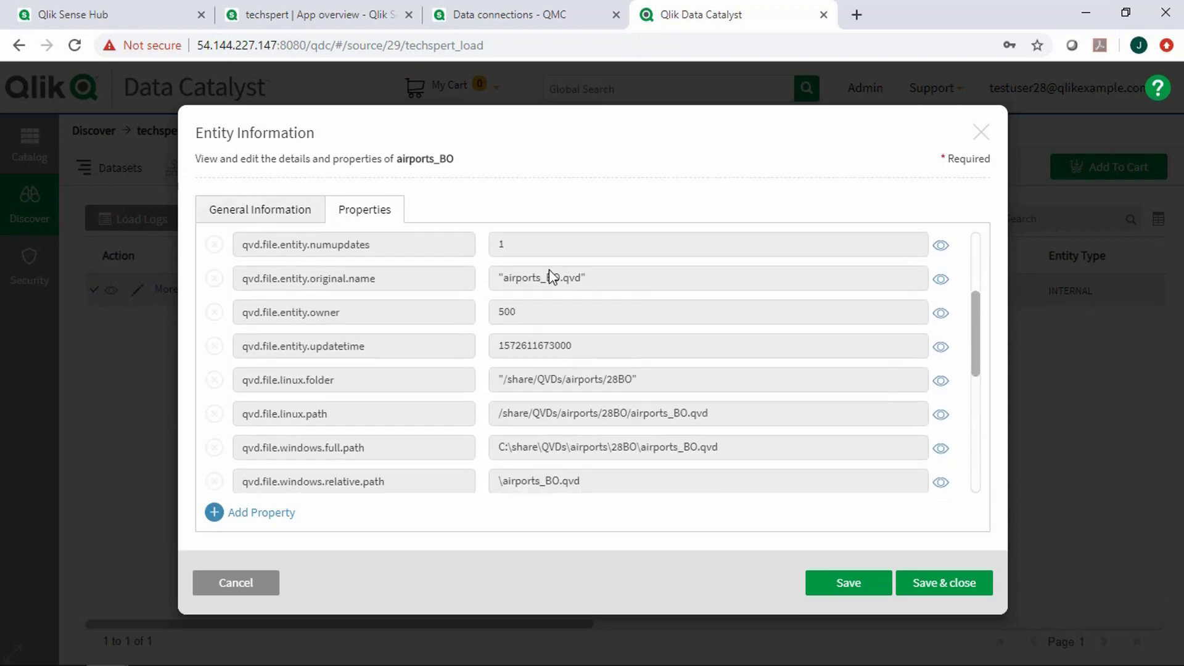
{"action": "scroll", "coordinate": [561, 358], "scroll_direction": "down", "scroll_amount": 3}
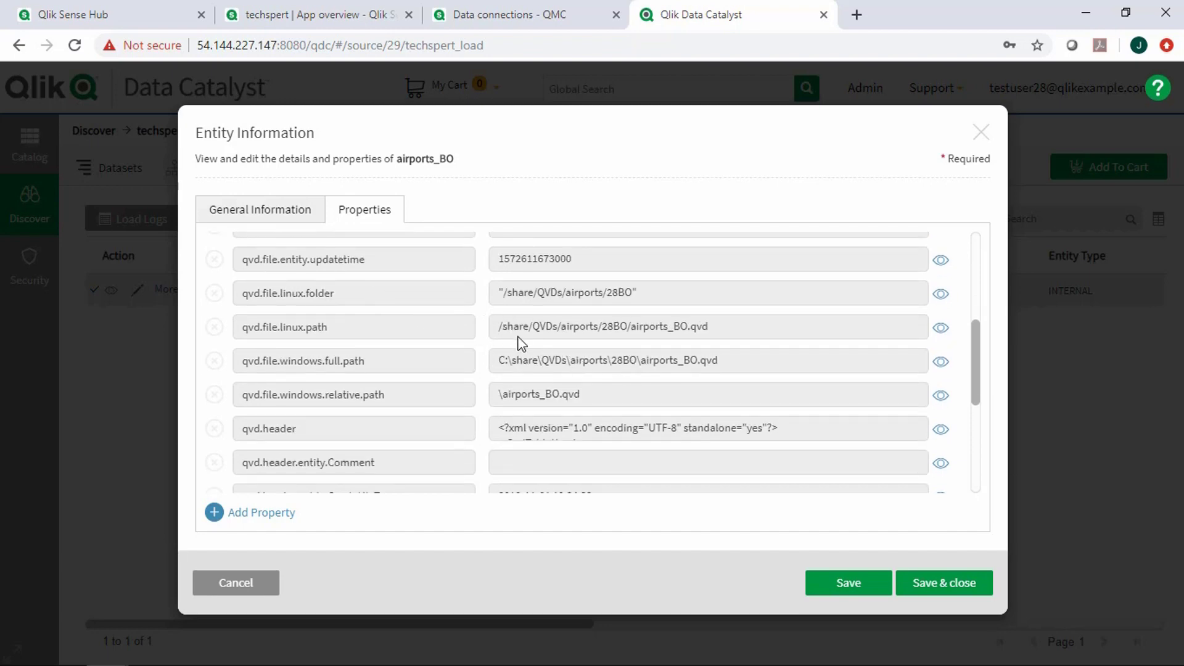
{"action": "scroll", "coordinate": [523, 346], "scroll_direction": "down", "scroll_amount": 5}
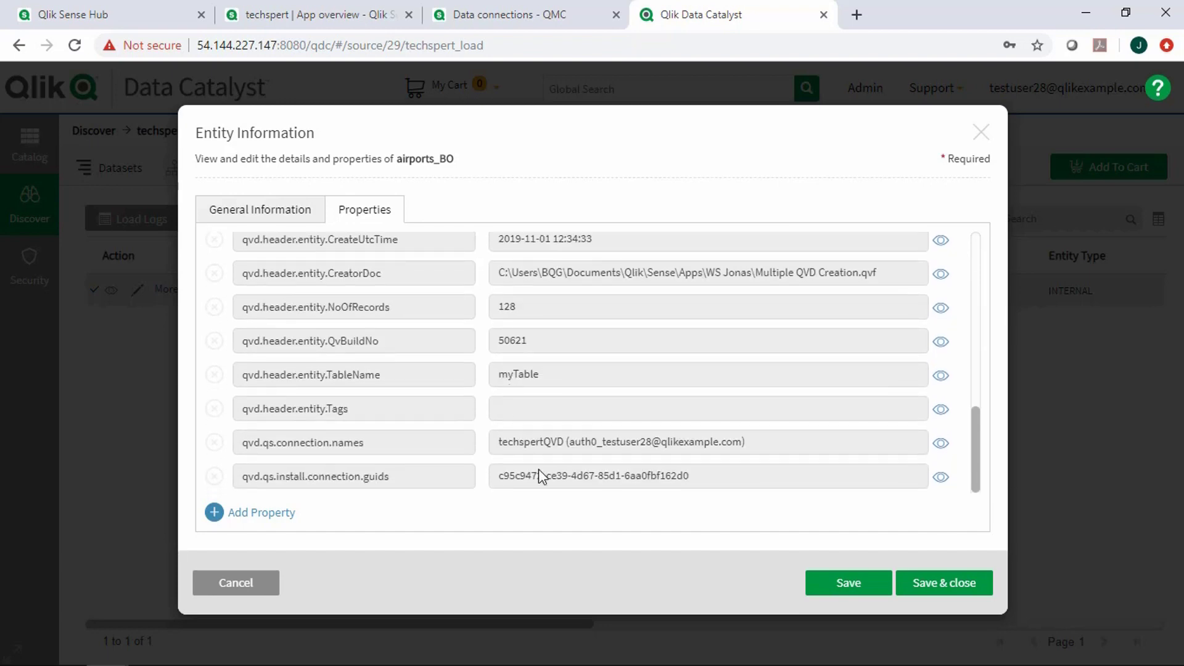
{"action": "left_click", "coordinate": [240, 582]}
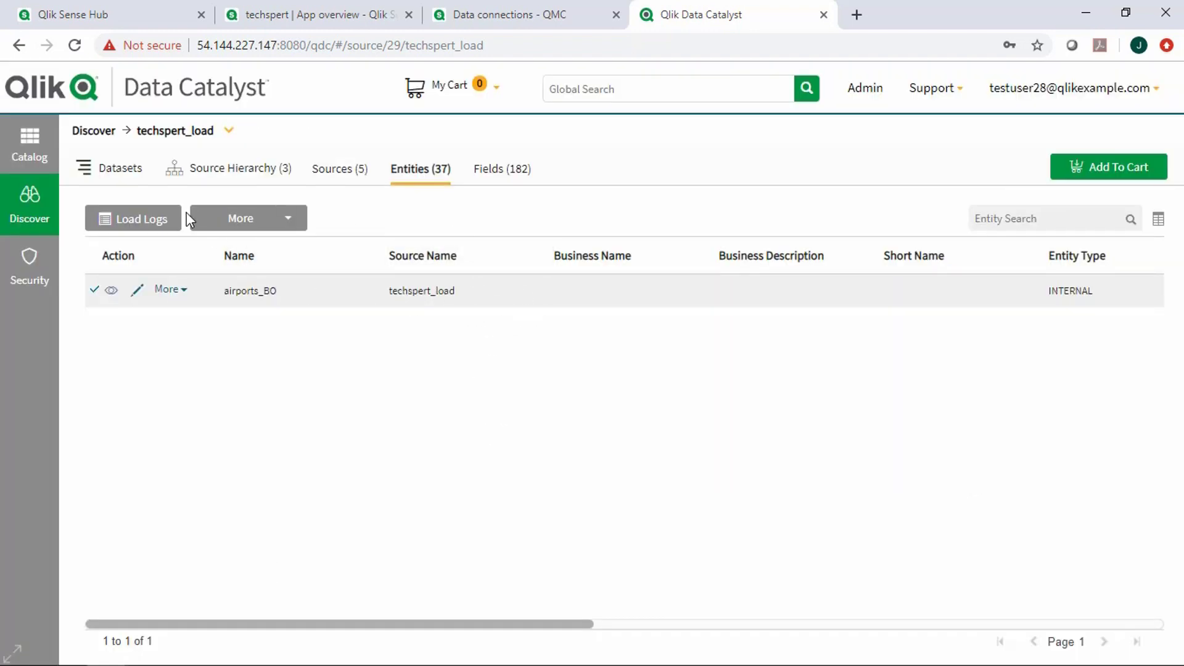
Show the datasets list in Discover and expand the Car dataset folder
{"action": "left_click", "coordinate": [121, 173]}
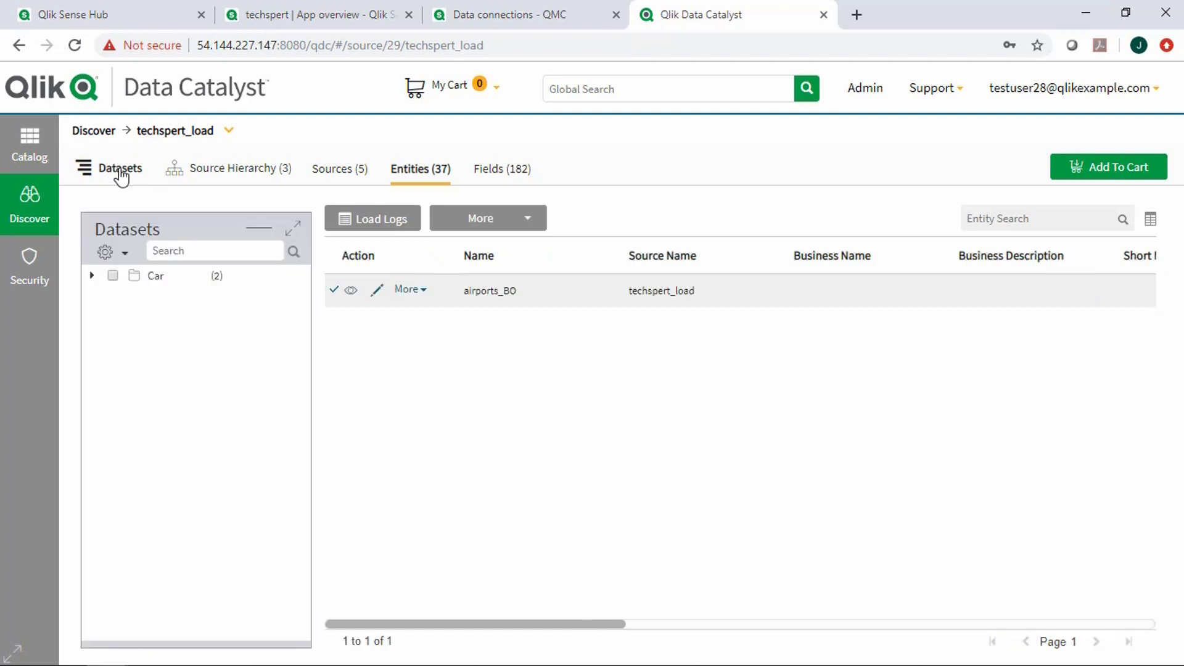
{"action": "left_click", "coordinate": [92, 276]}
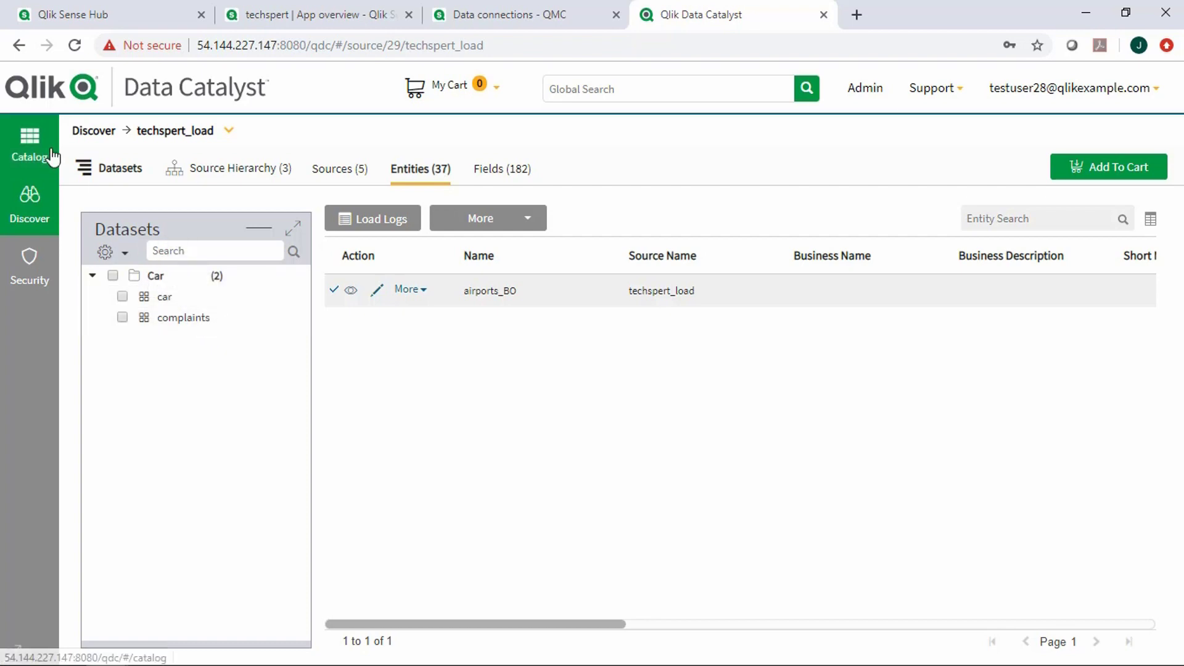
Search the catalog for "airports" and add the airports_BO and airports_AM entities to the cart
{"action": "left_click", "coordinate": [39, 149]}
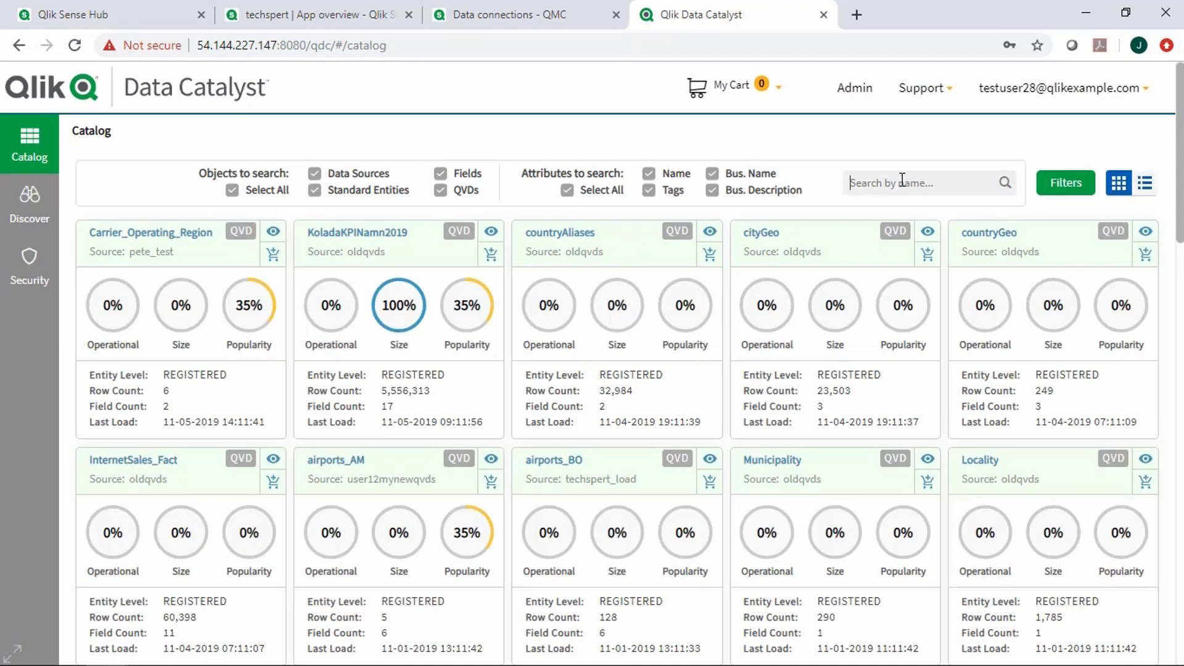
{"action": "left_click", "coordinate": [902, 179]}
{"action": "type", "text": "airports"}
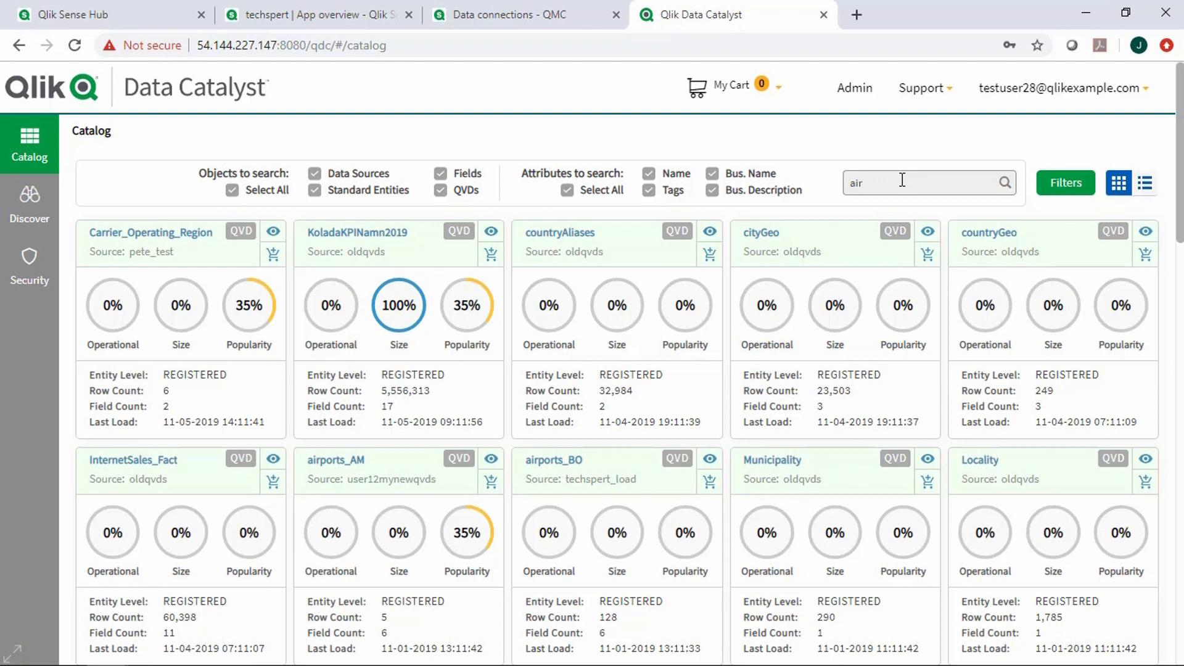
{"action": "left_click", "coordinate": [1006, 182]}
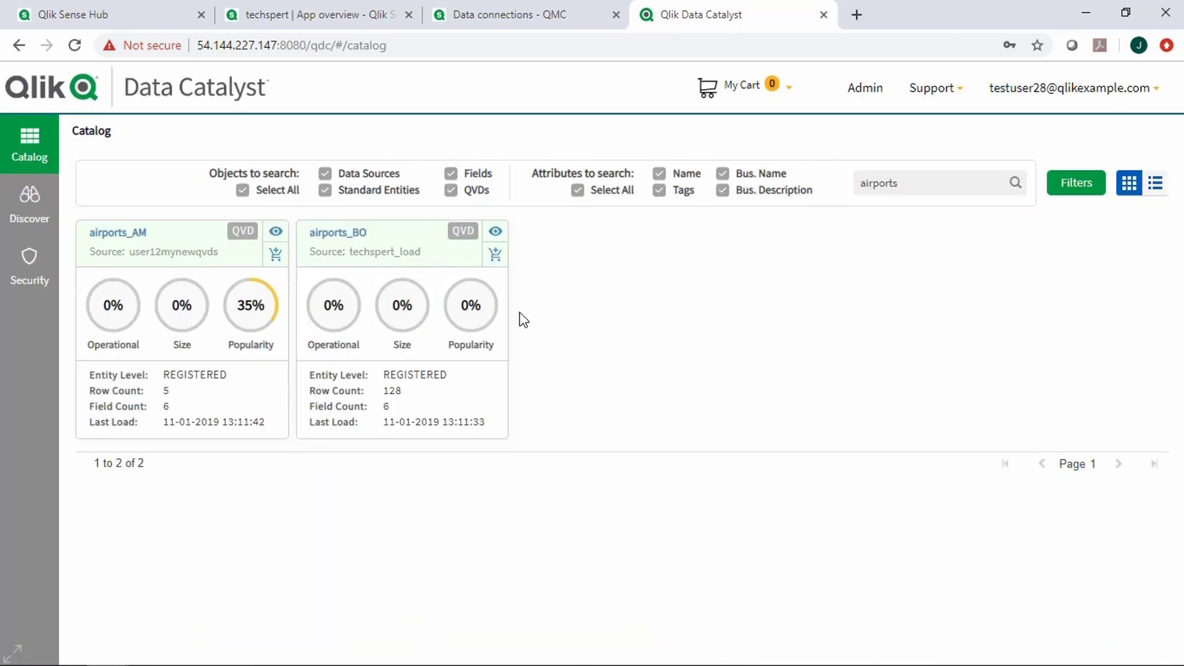
{"action": "left_click", "coordinate": [496, 255]}
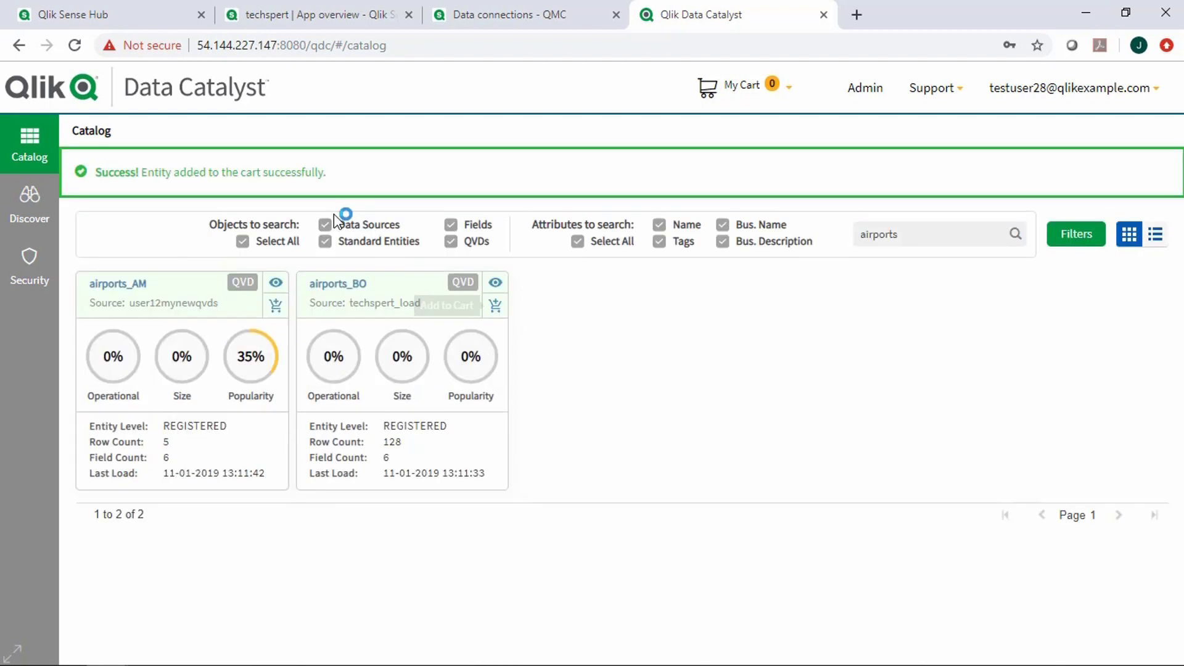
{"action": "left_click", "coordinate": [275, 306]}
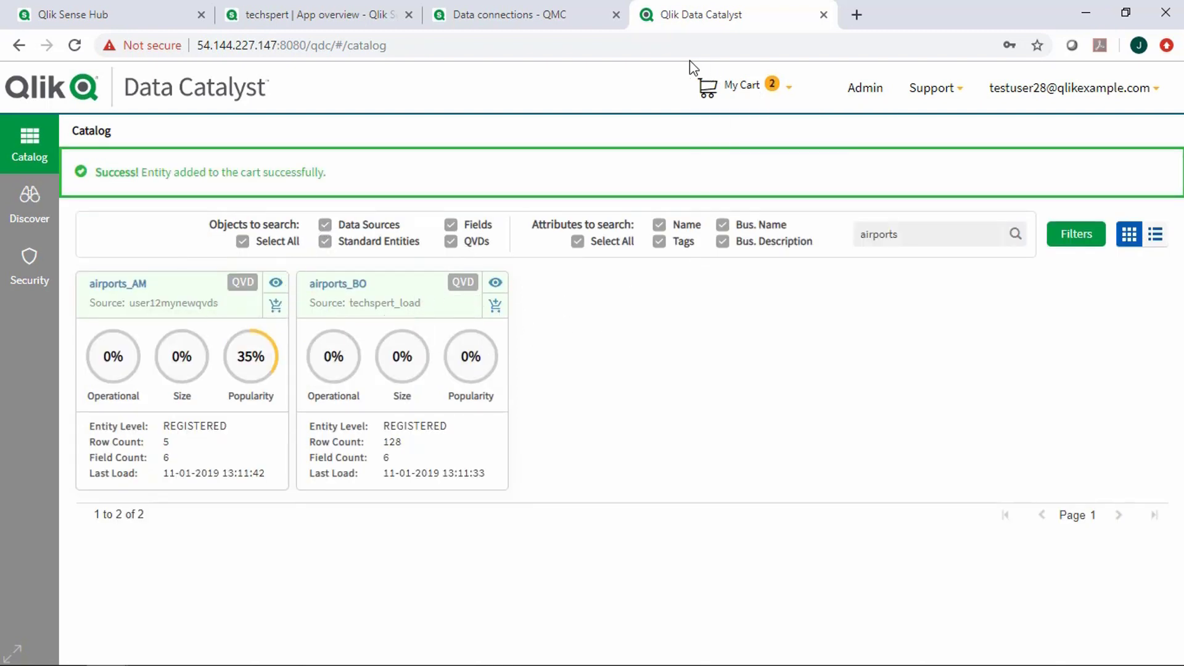
Create a dataset named "Airport" from the entities in the cart and save it
{"action": "mouse_move", "coordinate": [765, 86]}
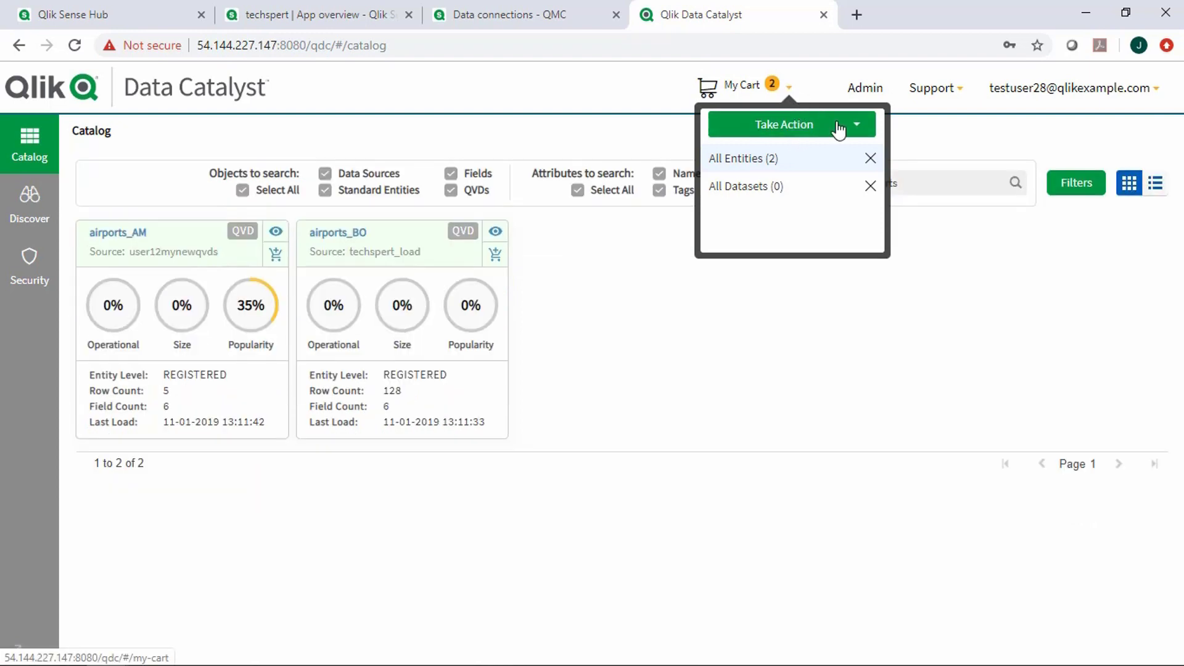
{"action": "left_click", "coordinate": [857, 127]}
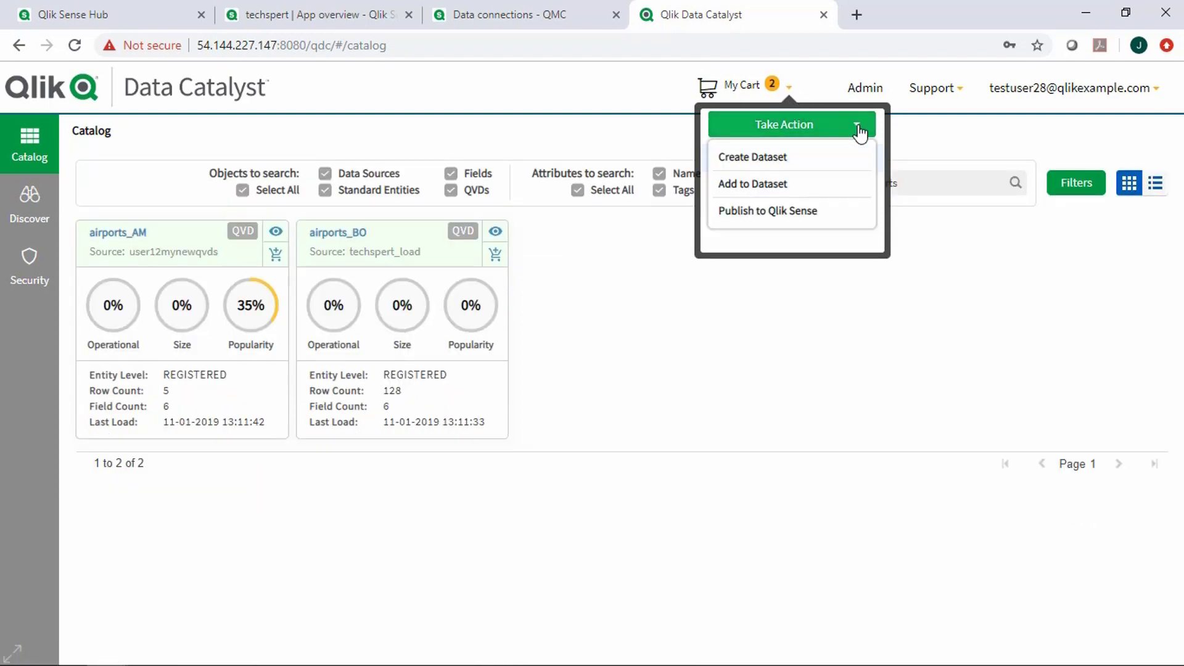
{"action": "left_click", "coordinate": [790, 158]}
{"action": "left_click_drag", "start_coordinate": [452, 246], "coordinate": [402, 256]}
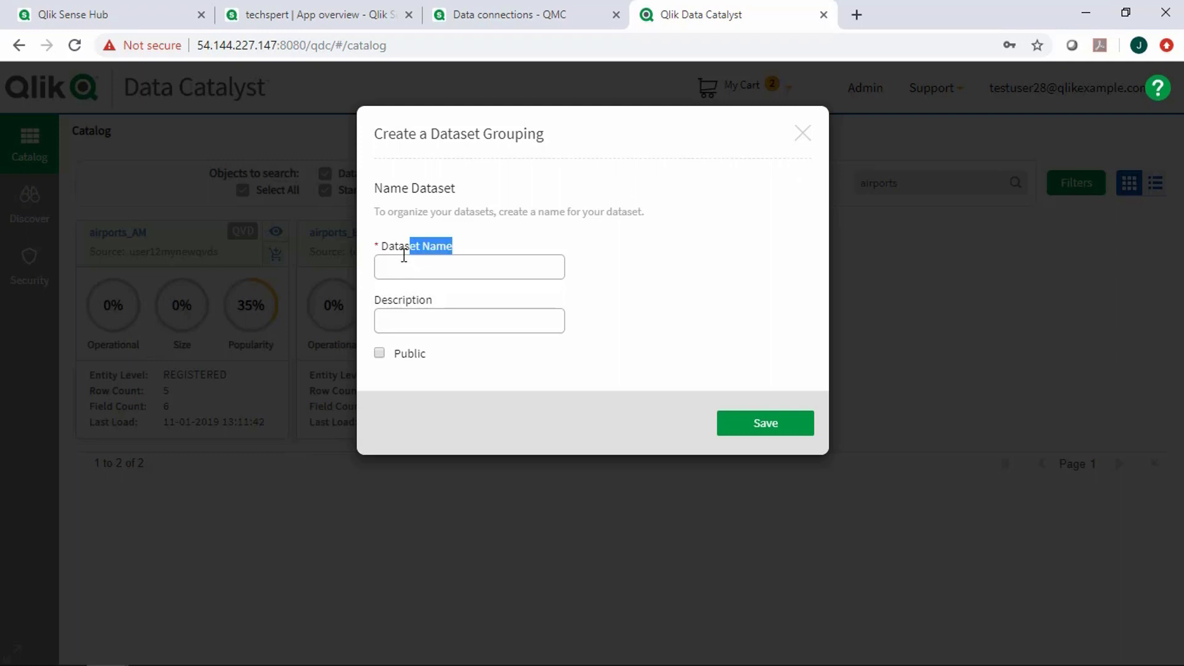
{"action": "left_click", "coordinate": [417, 267]}
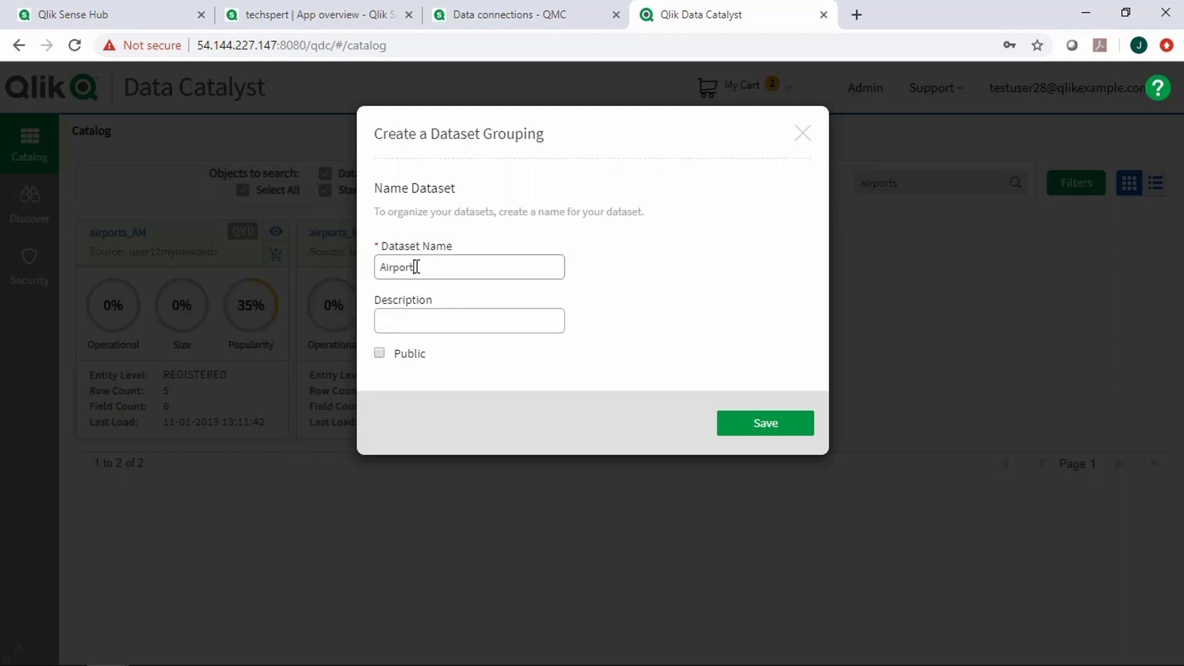
{"action": "left_click", "coordinate": [422, 321]}
{"action": "left_click", "coordinate": [748, 425]}
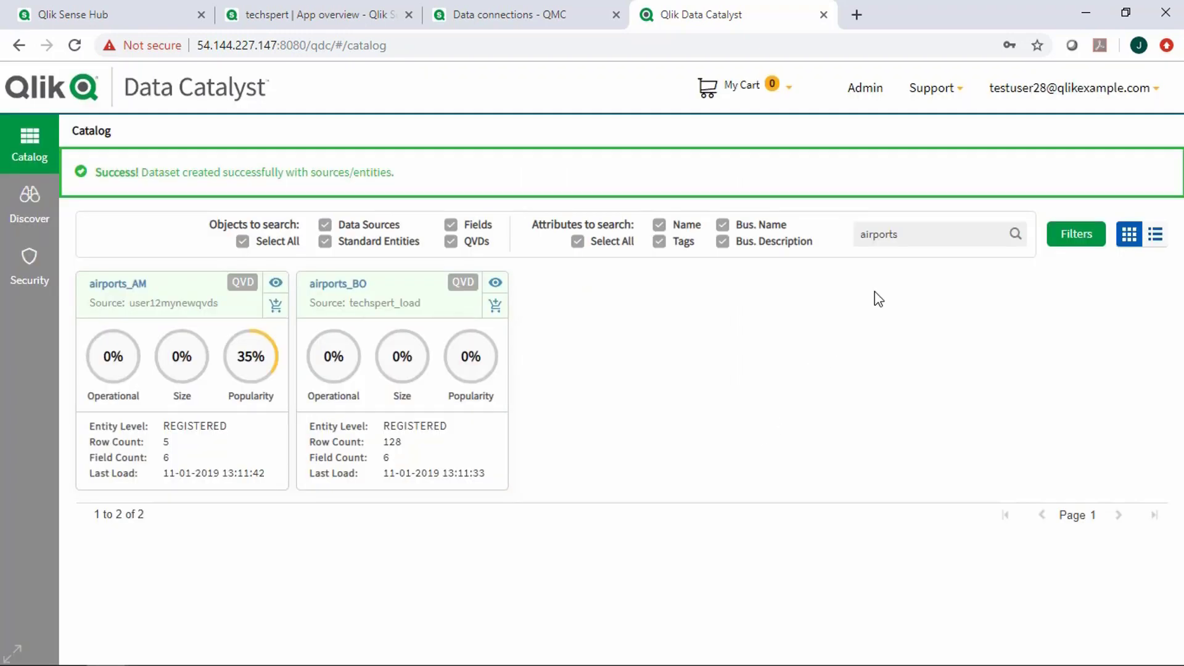
Search the catalog for "airport" and add only the airports_BO entity to the cart
{"action": "double_click", "coordinate": [882, 191]}
{"action": "type", "text": "a"}
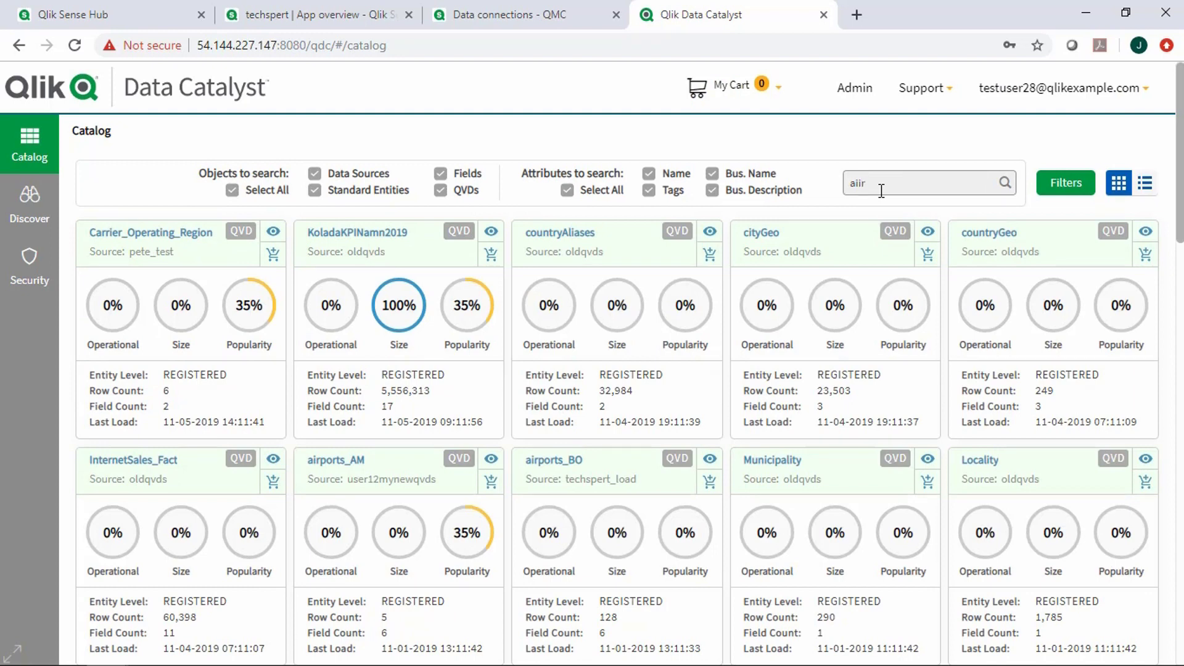
{"action": "type", "text": "irport"}
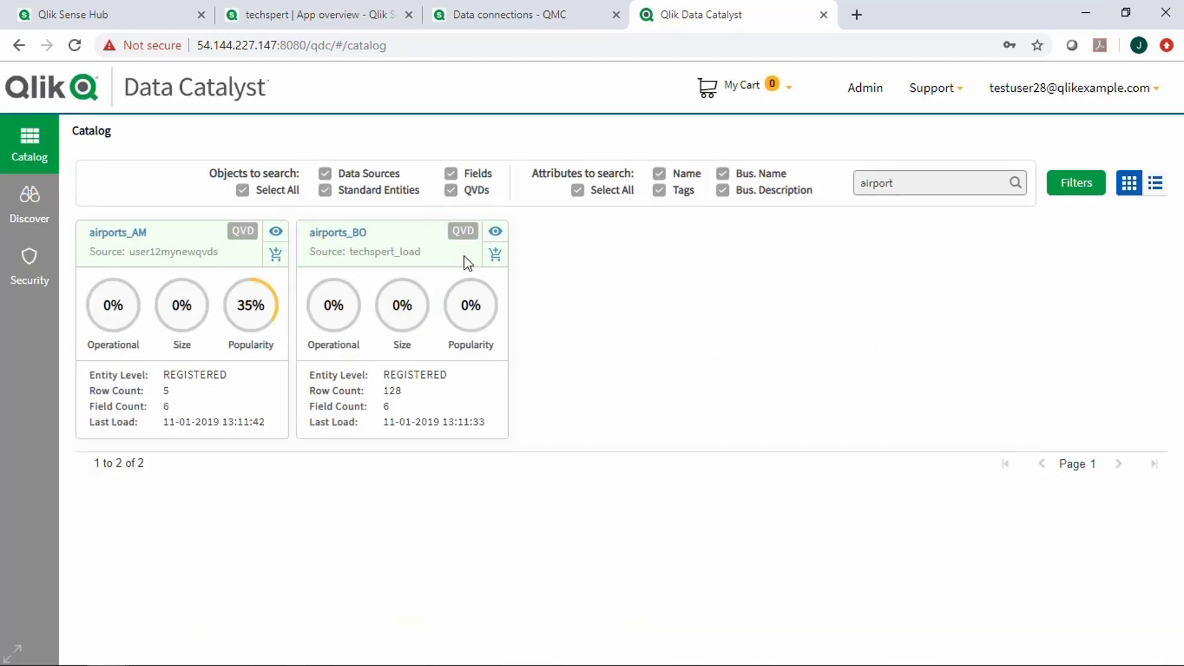
{"action": "left_click", "coordinate": [497, 257]}
Publish the airports_BO entity in the cart to Qlik Sense
{"action": "left_click", "coordinate": [773, 92]}
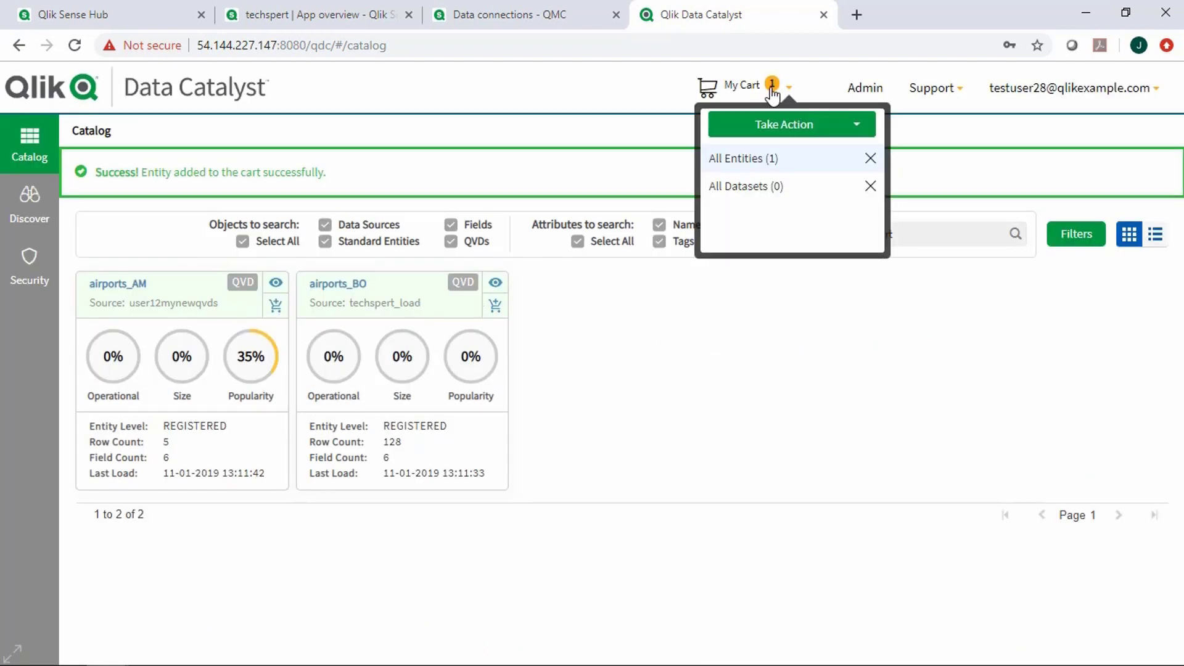
{"action": "left_click", "coordinate": [839, 129]}
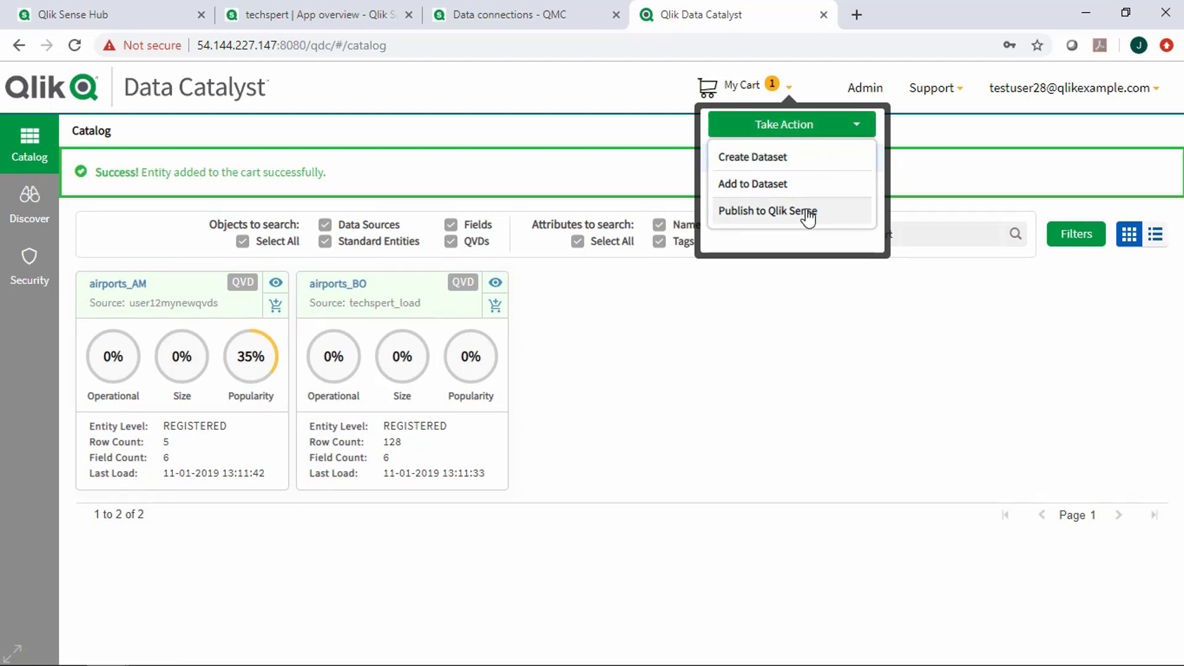
{"action": "left_click", "coordinate": [805, 211]}
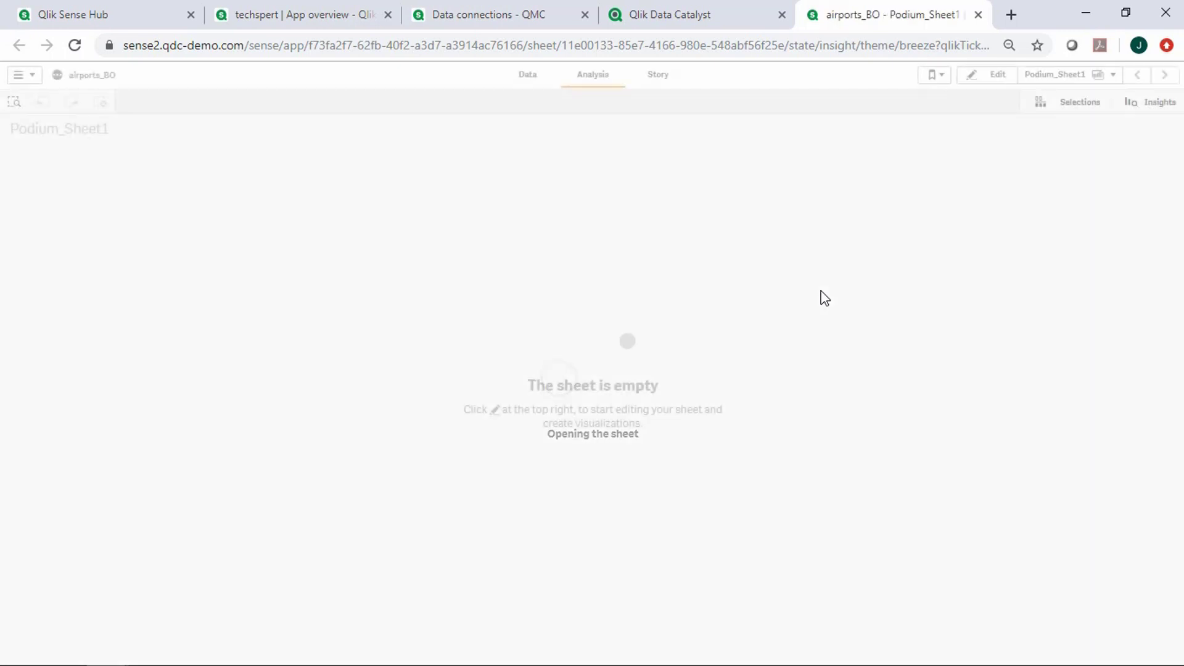
Open the data load editor of the airports_BO app and load its data from the QVD
{"action": "left_click", "coordinate": [30, 79]}
{"action": "left_click", "coordinate": [80, 153]}
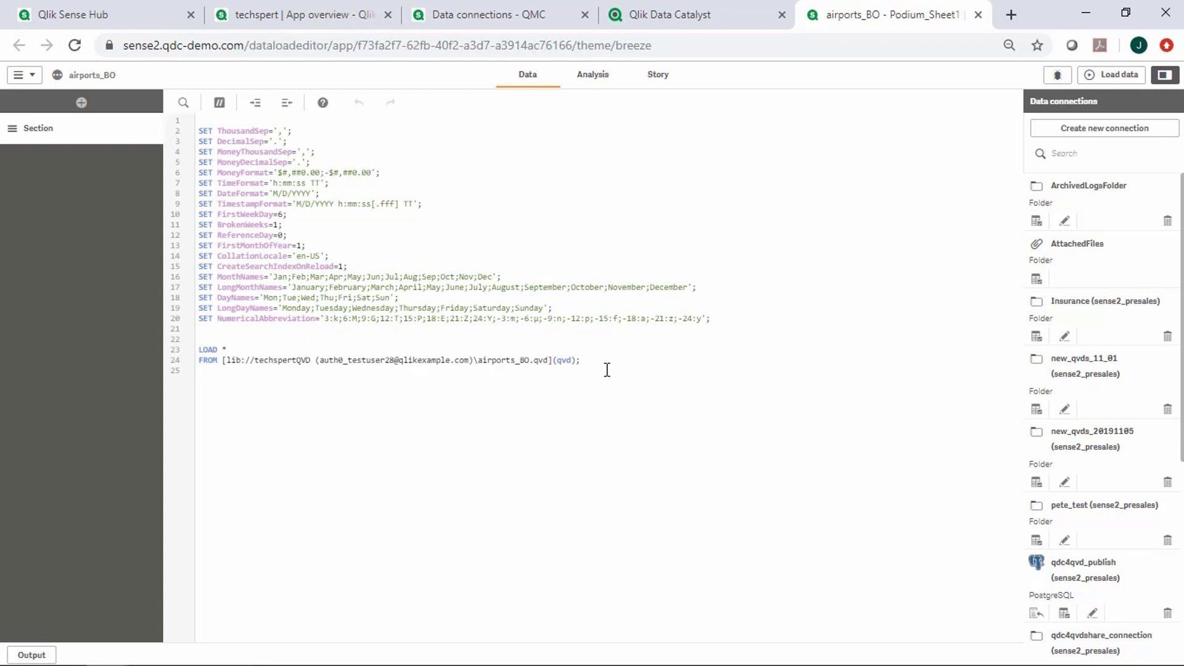
{"action": "left_click", "coordinate": [1110, 79]}
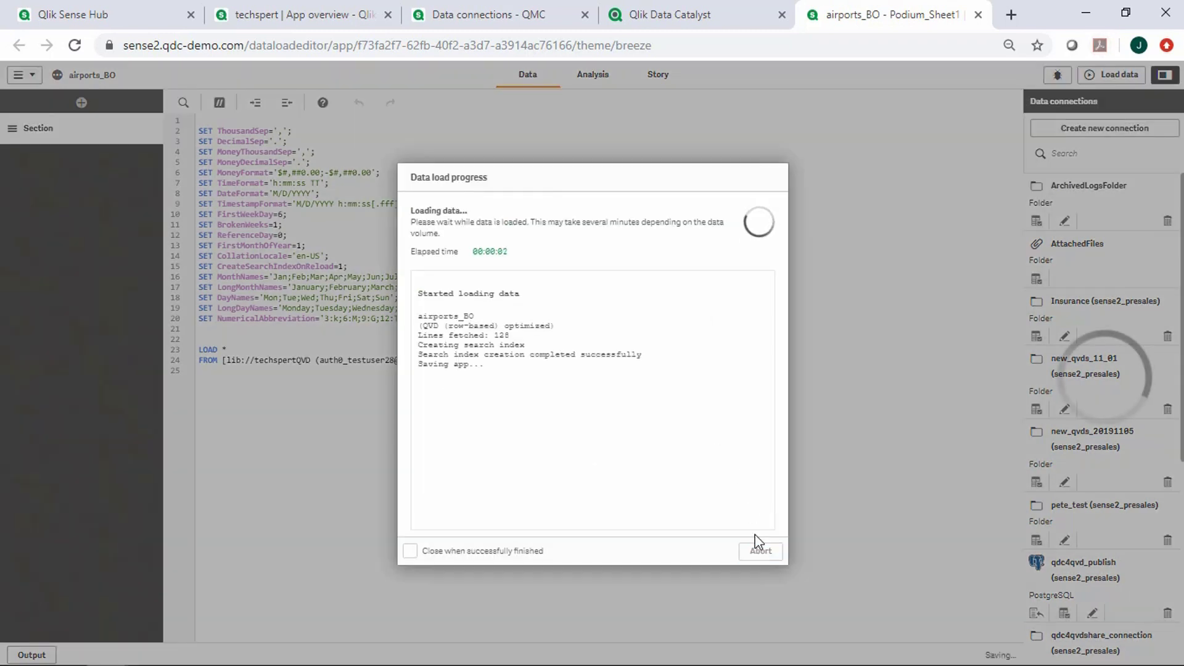
{"action": "left_click", "coordinate": [760, 552]}
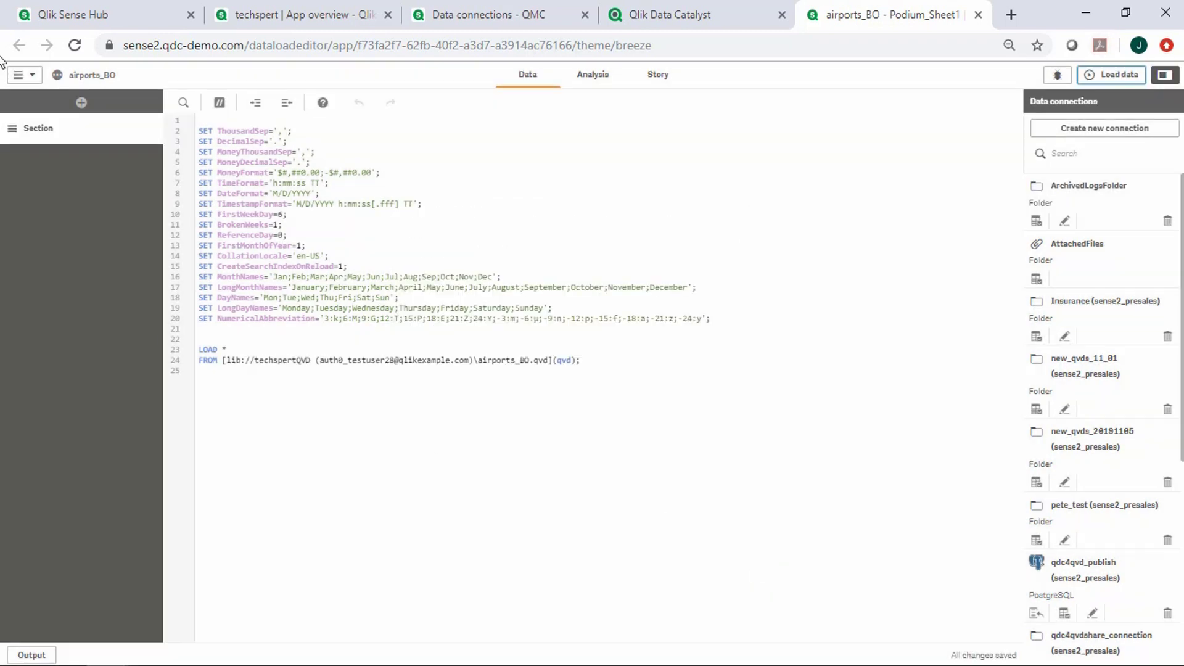
Open Podium_Sheet1 of the airports_BO app for editing and place a map chart on it
{"action": "left_click", "coordinate": [24, 74]}
{"action": "left_click", "coordinate": [92, 103]}
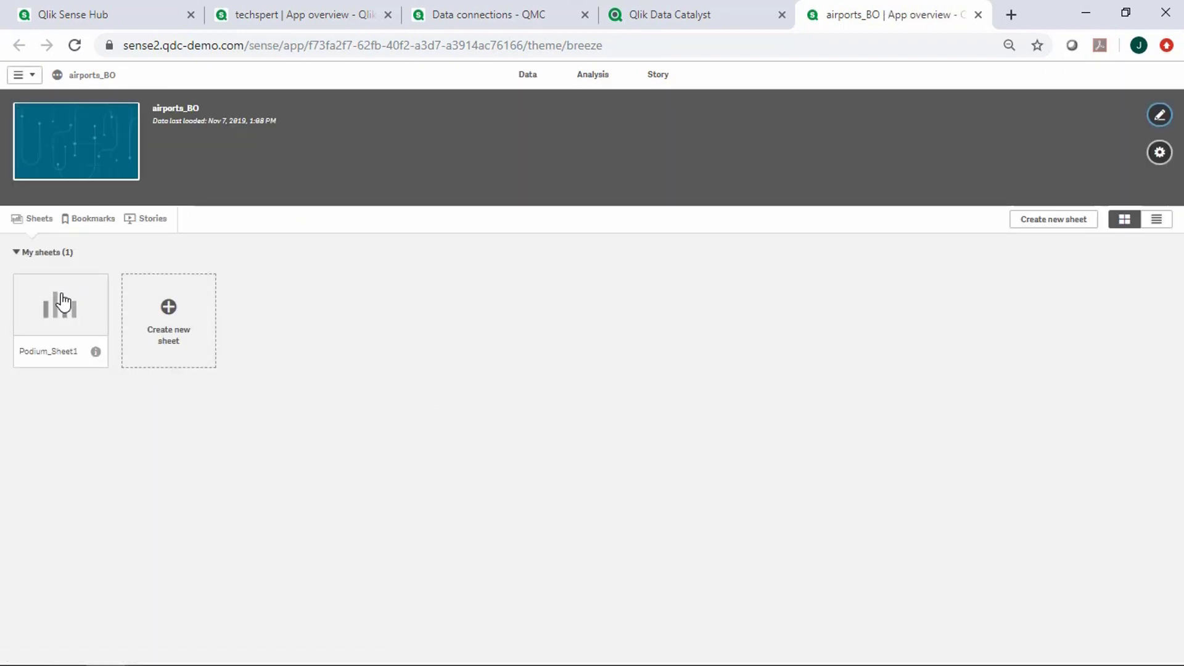
{"action": "left_click", "coordinate": [58, 306]}
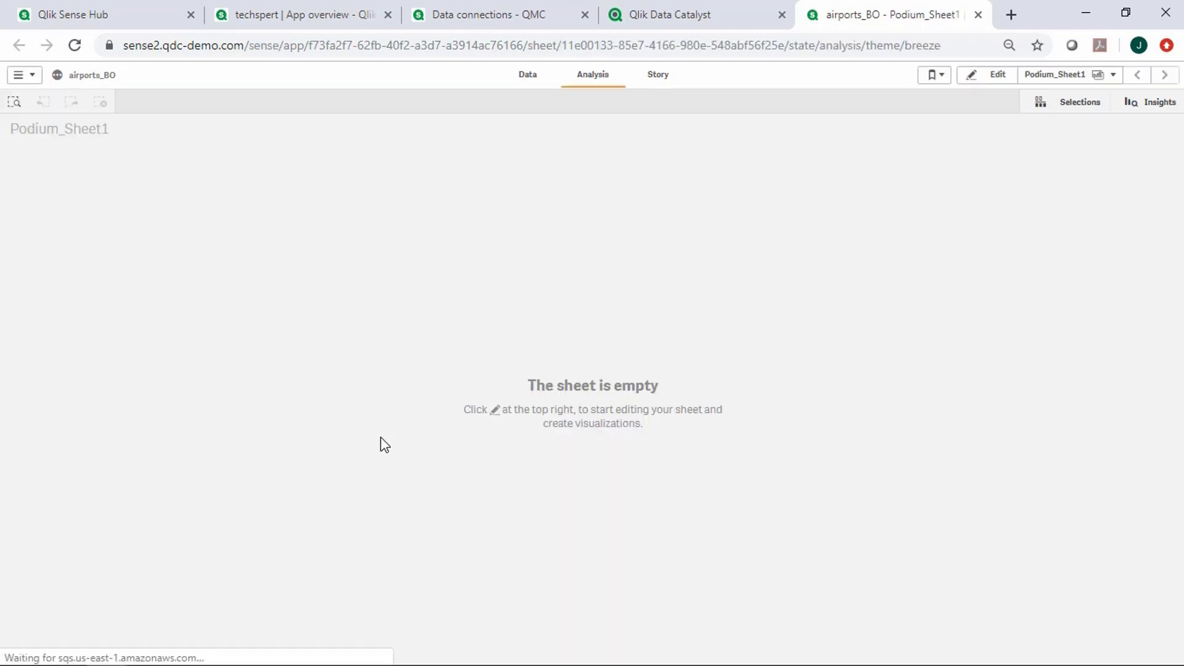
{"action": "left_click", "coordinate": [996, 77]}
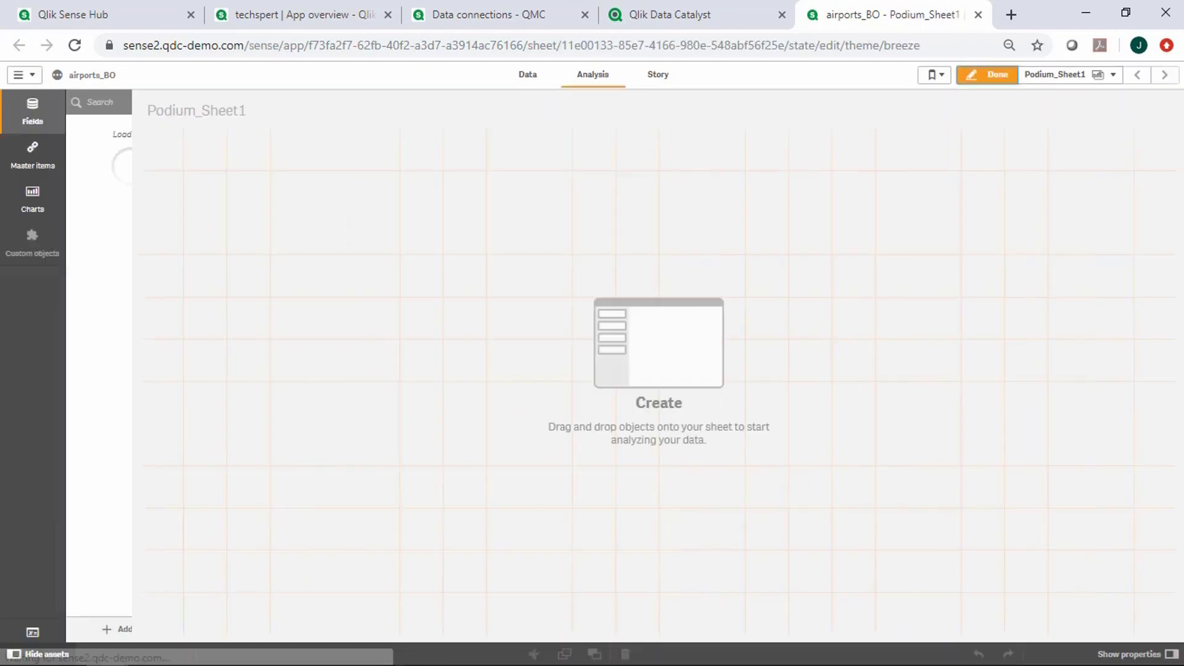
{"action": "left_click", "coordinate": [37, 212]}
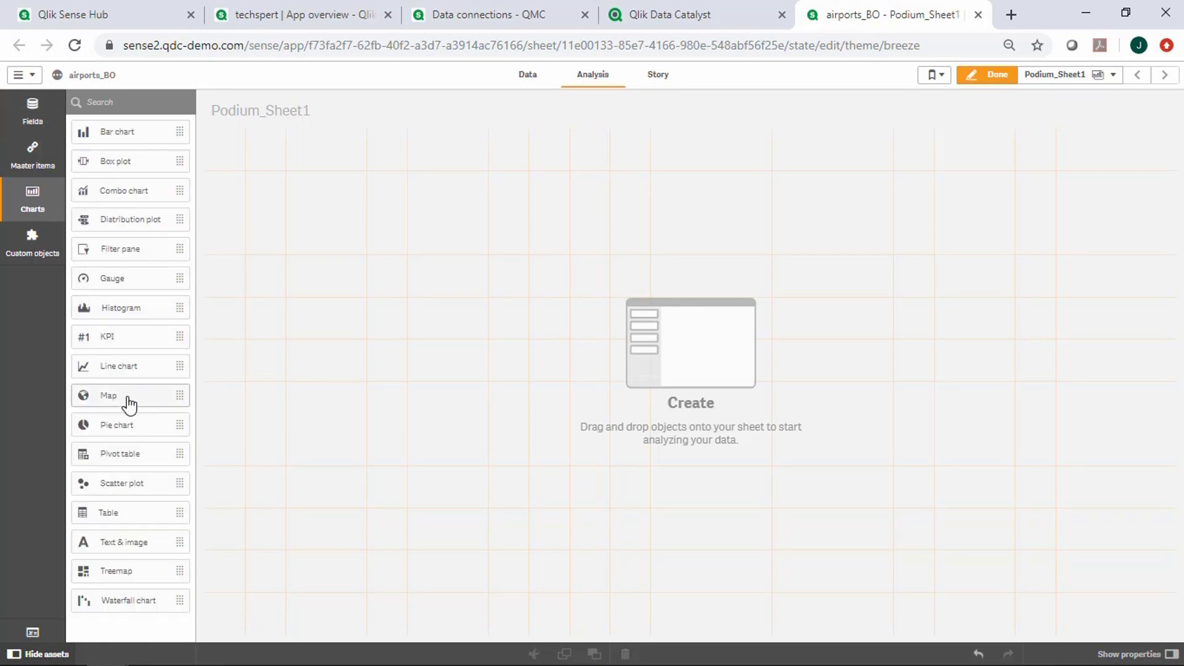
{"action": "left_click_drag", "start_coordinate": [127, 405], "coordinate": [387, 305]}
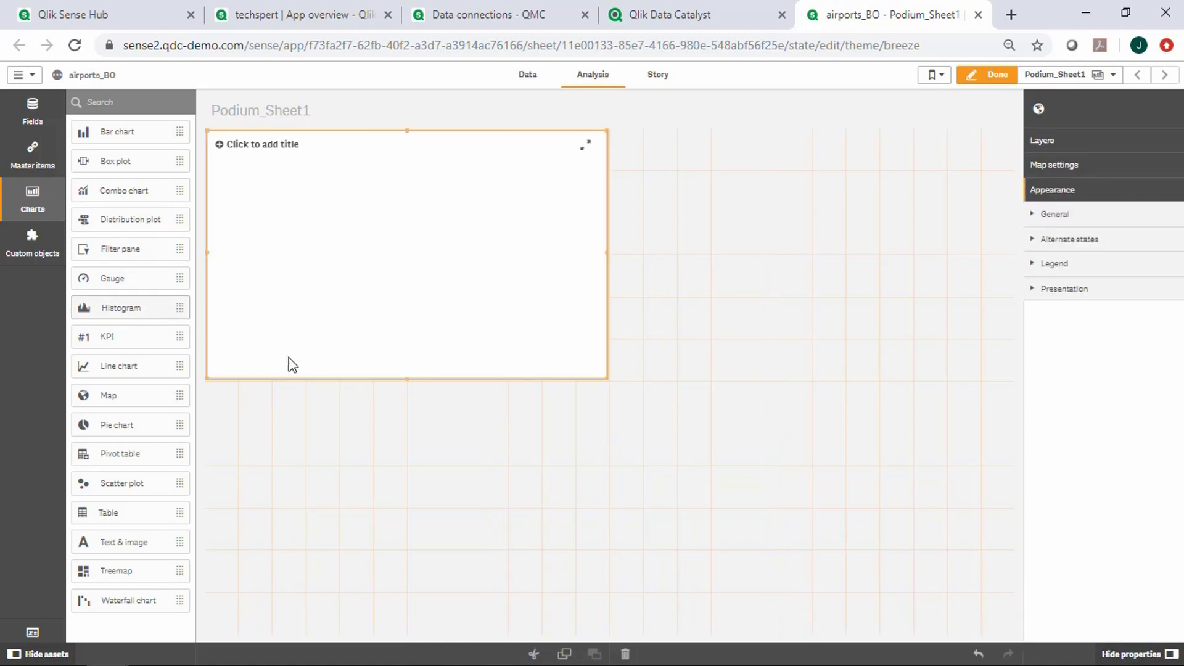
Add the name field to the map on Podium_Sheet1 as a point layer
{"action": "left_click", "coordinate": [34, 106]}
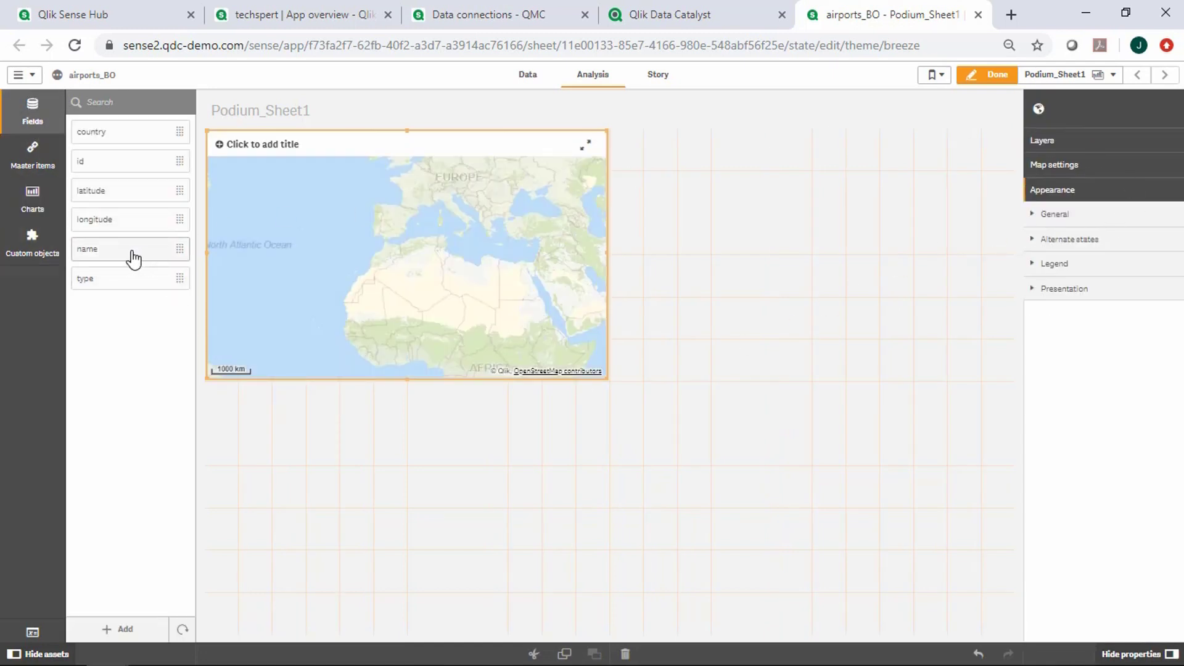
{"action": "left_click_drag", "start_coordinate": [139, 251], "coordinate": [446, 276]}
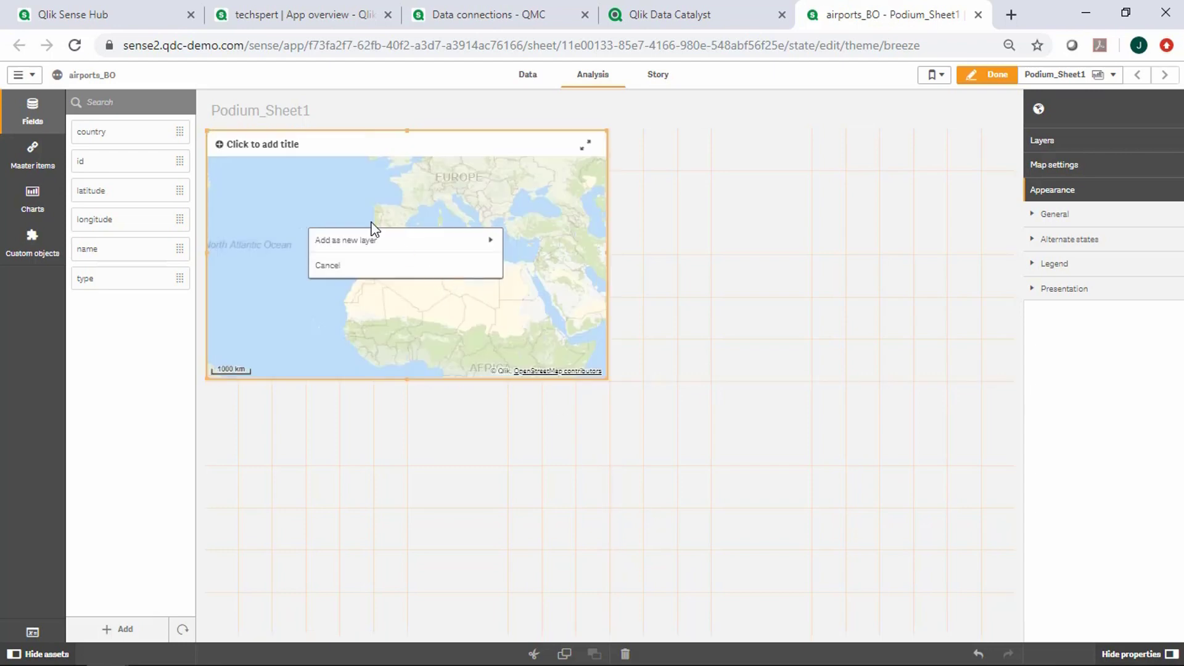
{"action": "left_click", "coordinate": [370, 244]}
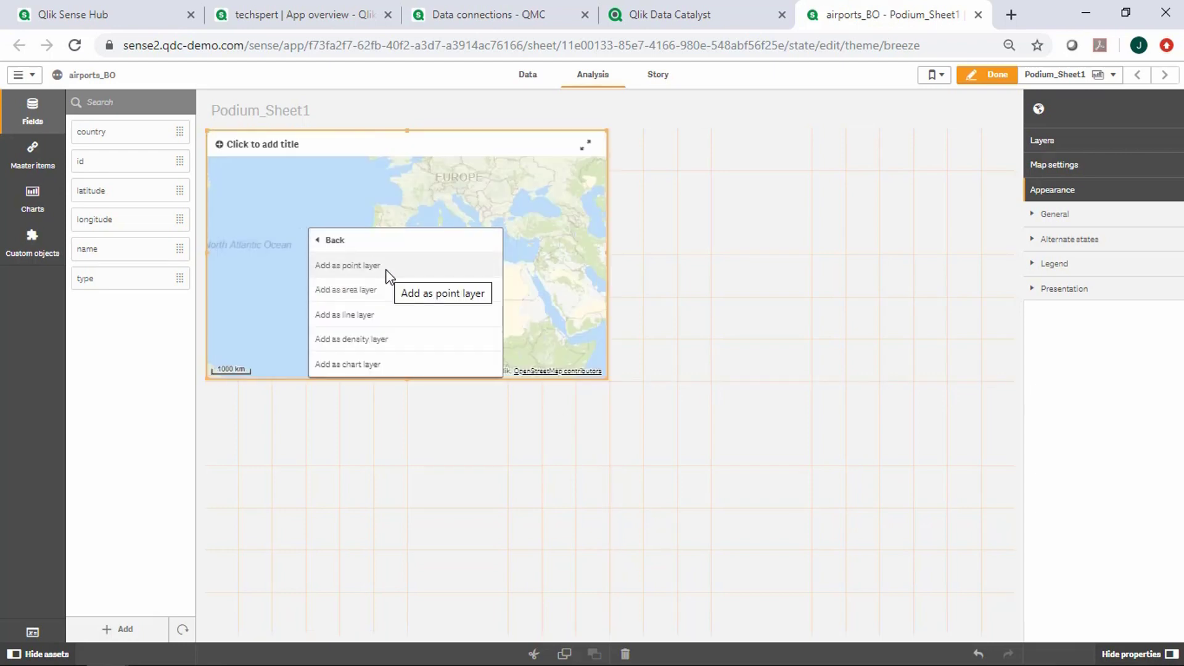
{"action": "left_click", "coordinate": [387, 272]}
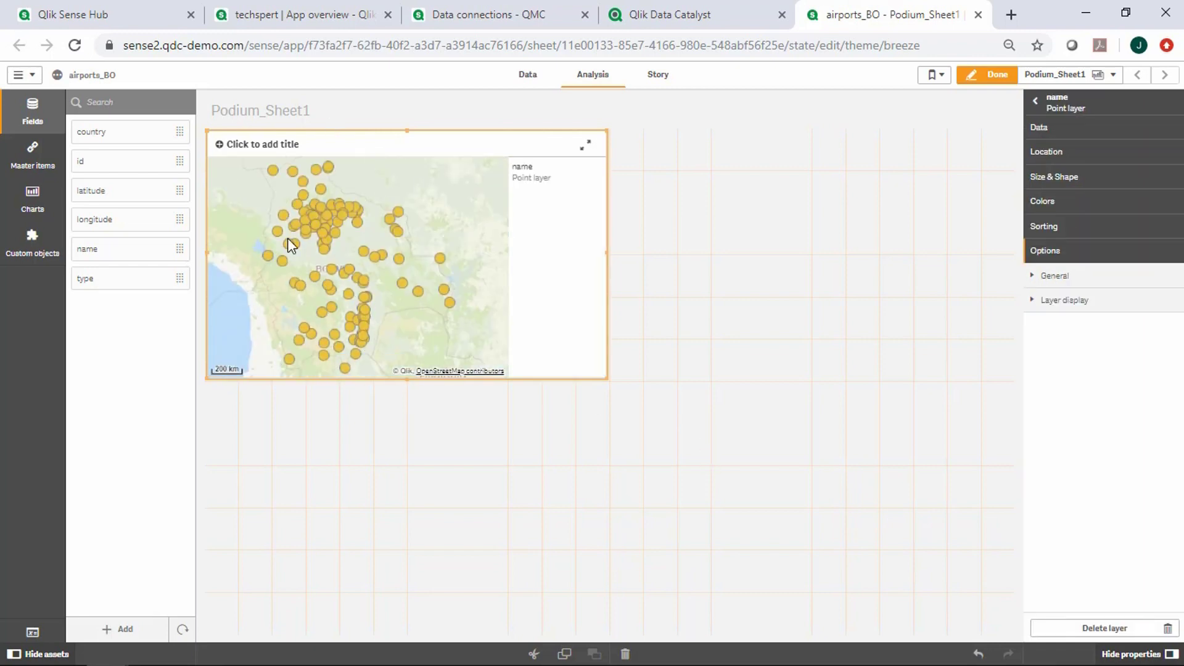
{"action": "scroll", "coordinate": [406, 291], "scroll_direction": "down", "scroll_amount": 1}
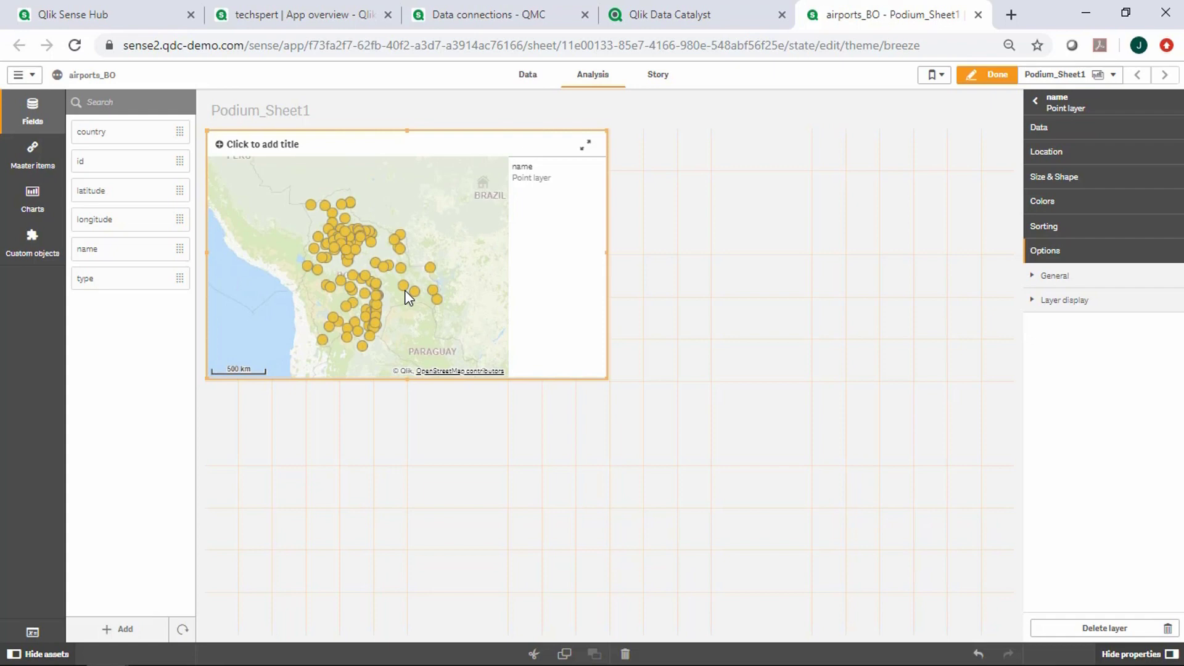
{"action": "scroll", "coordinate": [405, 290], "scroll_direction": "up", "scroll_amount": 1}
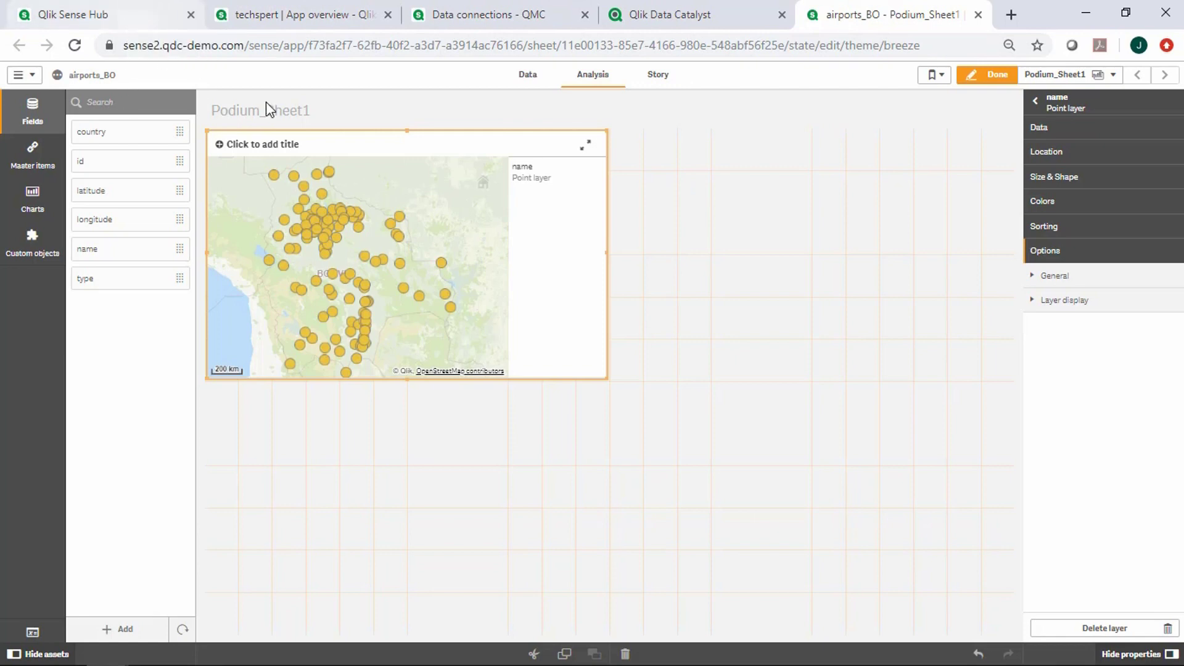
Review the techspert app's data load script and the data connections in the QMC
{"action": "left_click", "coordinate": [317, 17]}
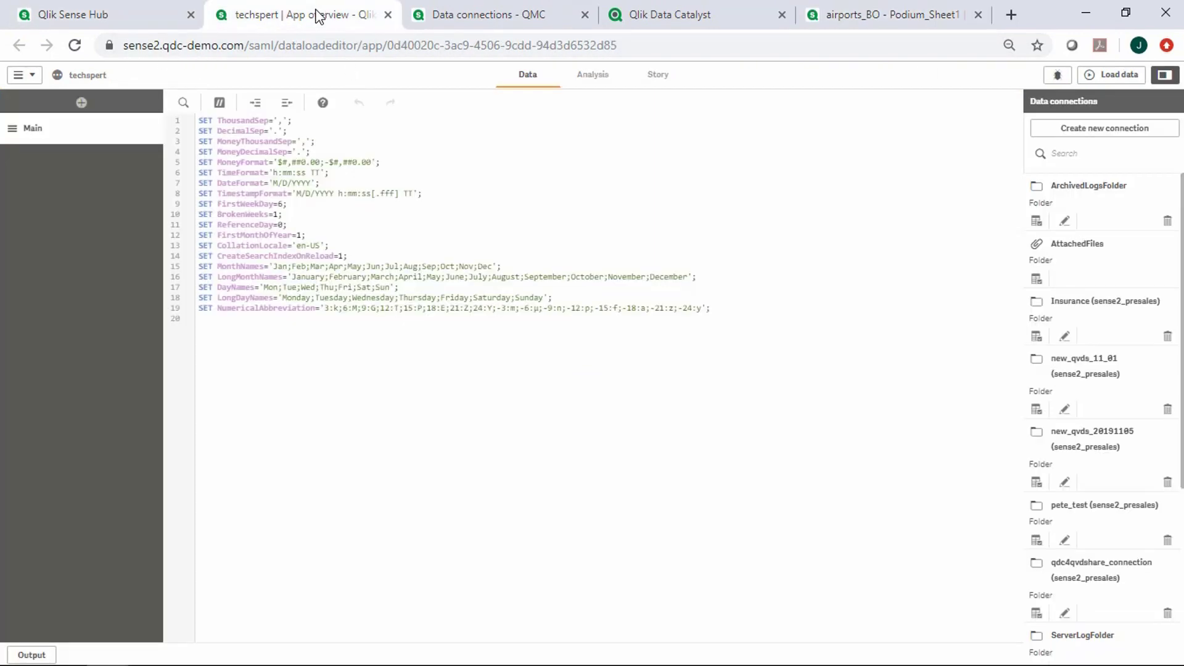
{"action": "left_click", "coordinate": [453, 19]}
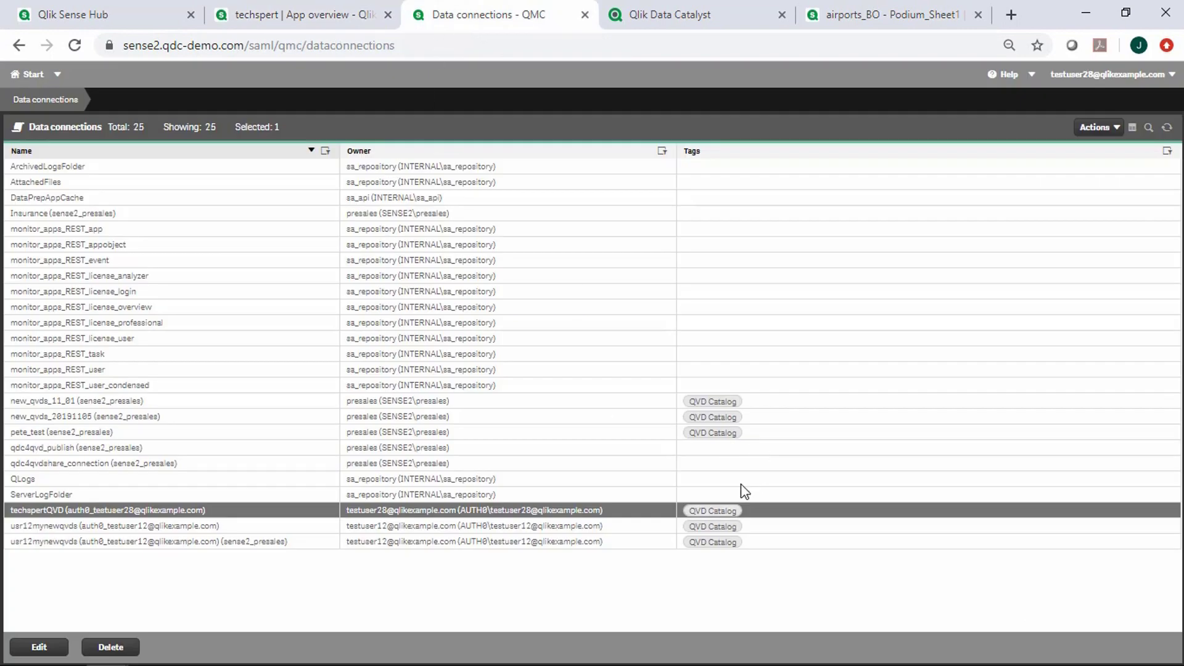
Switch to Qlik Data Catalyst and examine the load schedule options of the QDC4QVD2 QVD import connector without running a load
{"action": "left_click", "coordinate": [679, 18]}
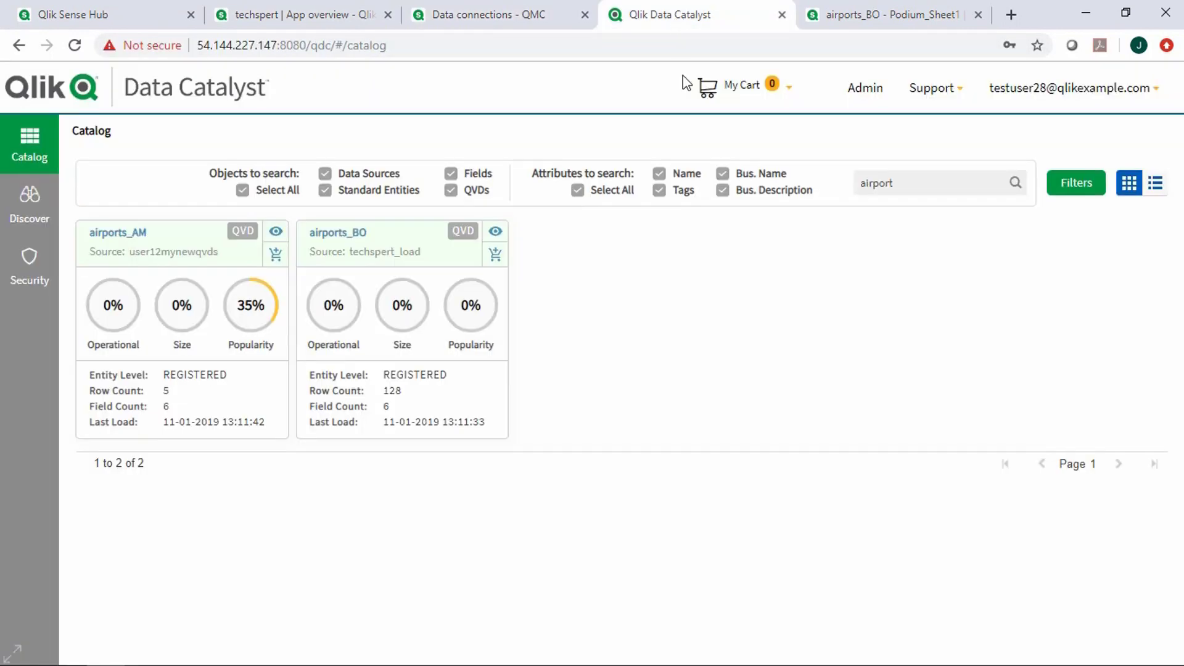
{"action": "left_click", "coordinate": [876, 93]}
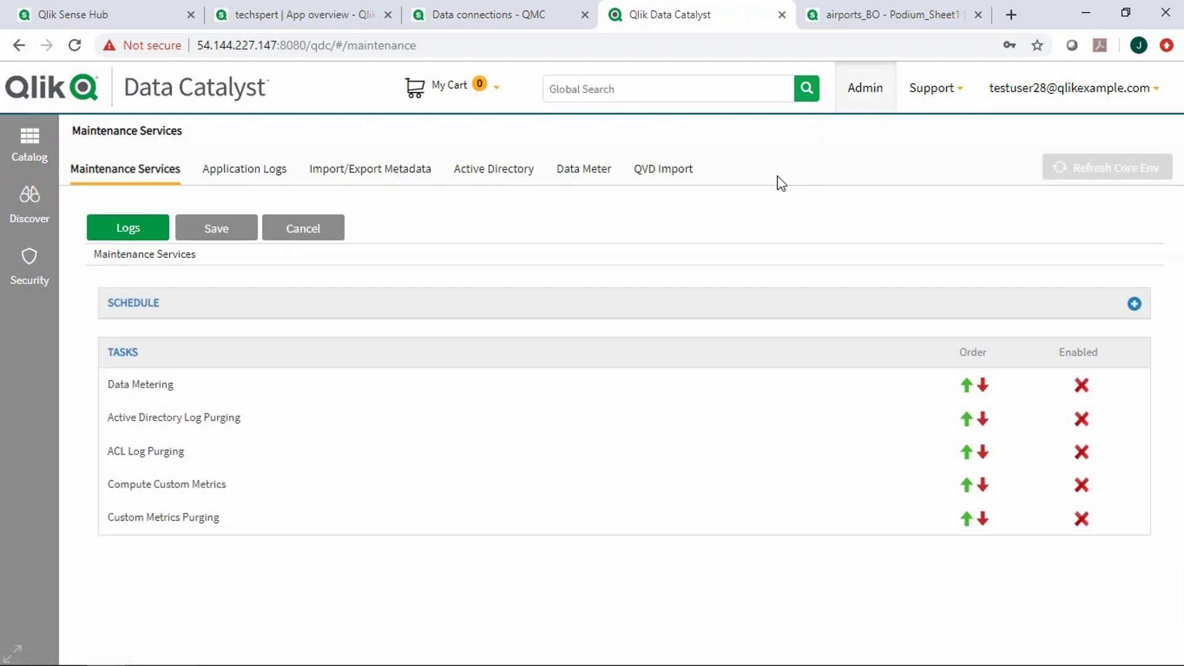
{"action": "left_click", "coordinate": [679, 171]}
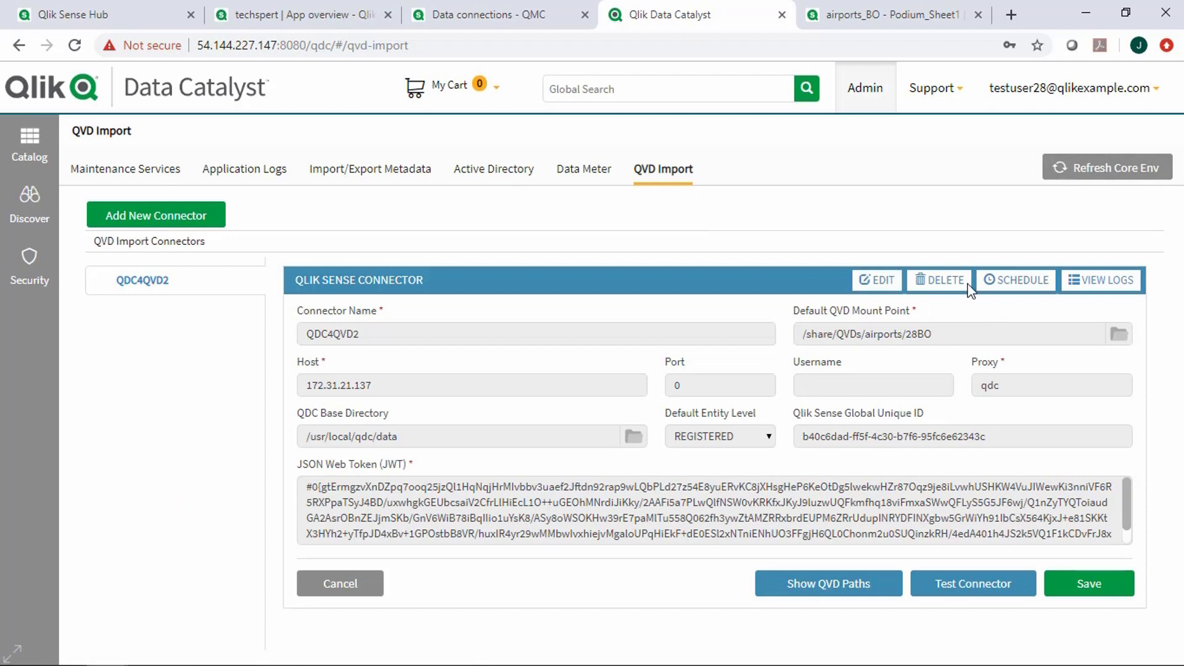
{"action": "left_click", "coordinate": [1022, 282]}
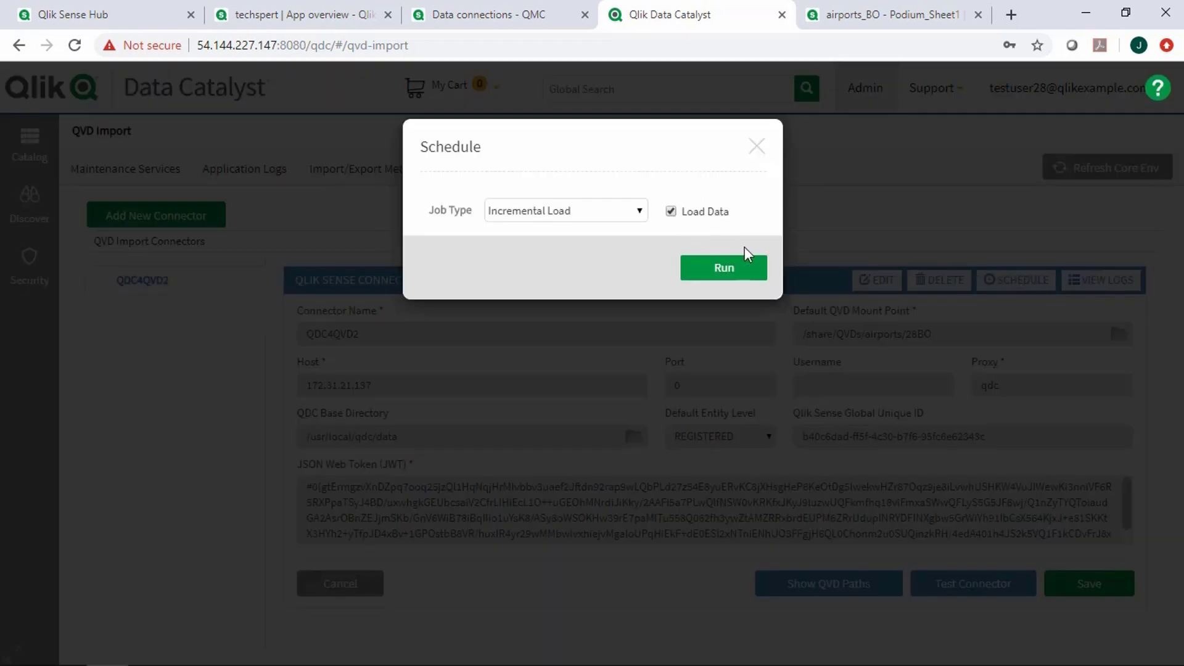
{"action": "left_click", "coordinate": [758, 148]}
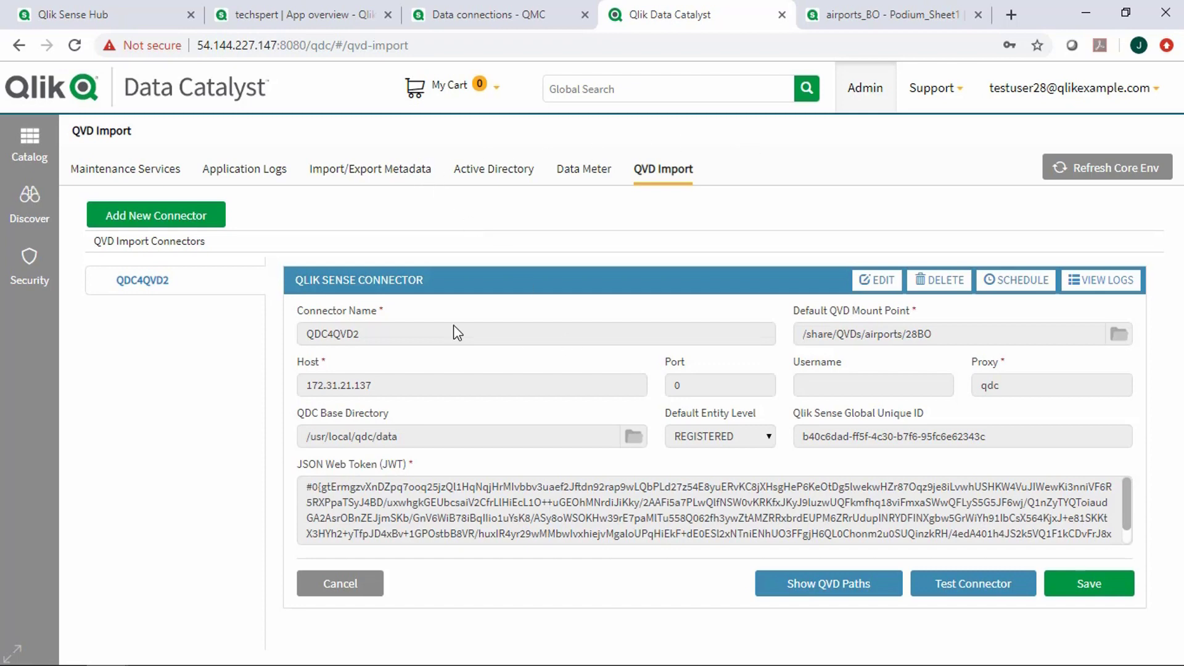
Return to the catalog and examine the actions offered for the cart, including publishing to Qlik Sense
{"action": "left_click", "coordinate": [33, 148]}
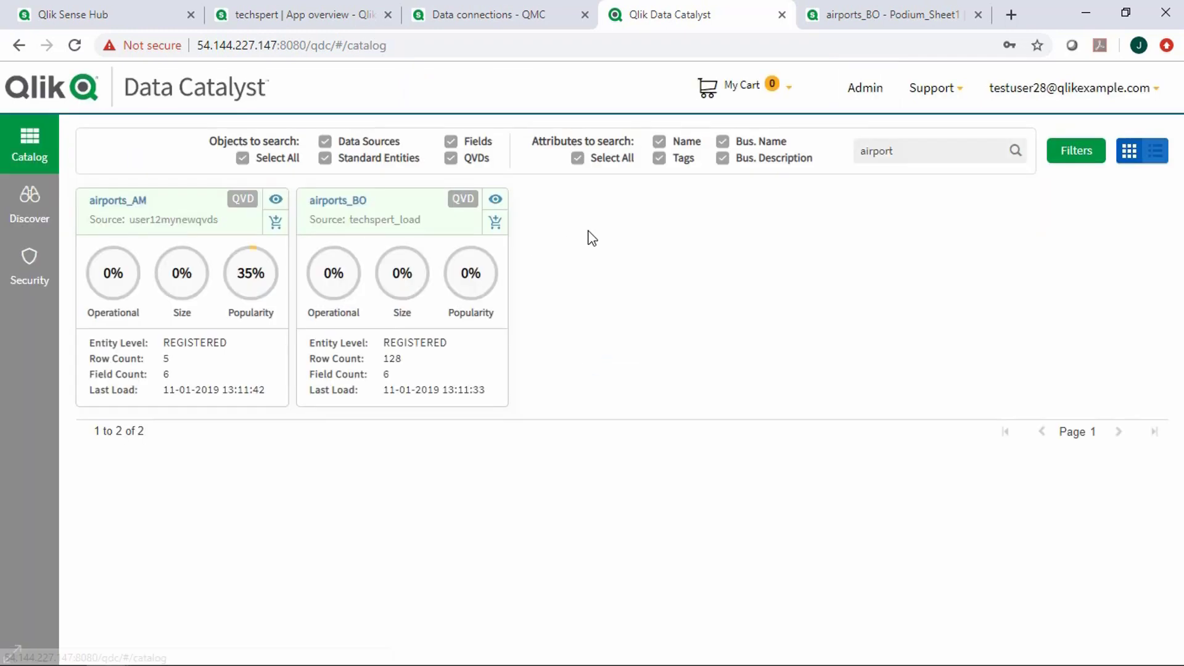
{"action": "mouse_move", "coordinate": [763, 104]}
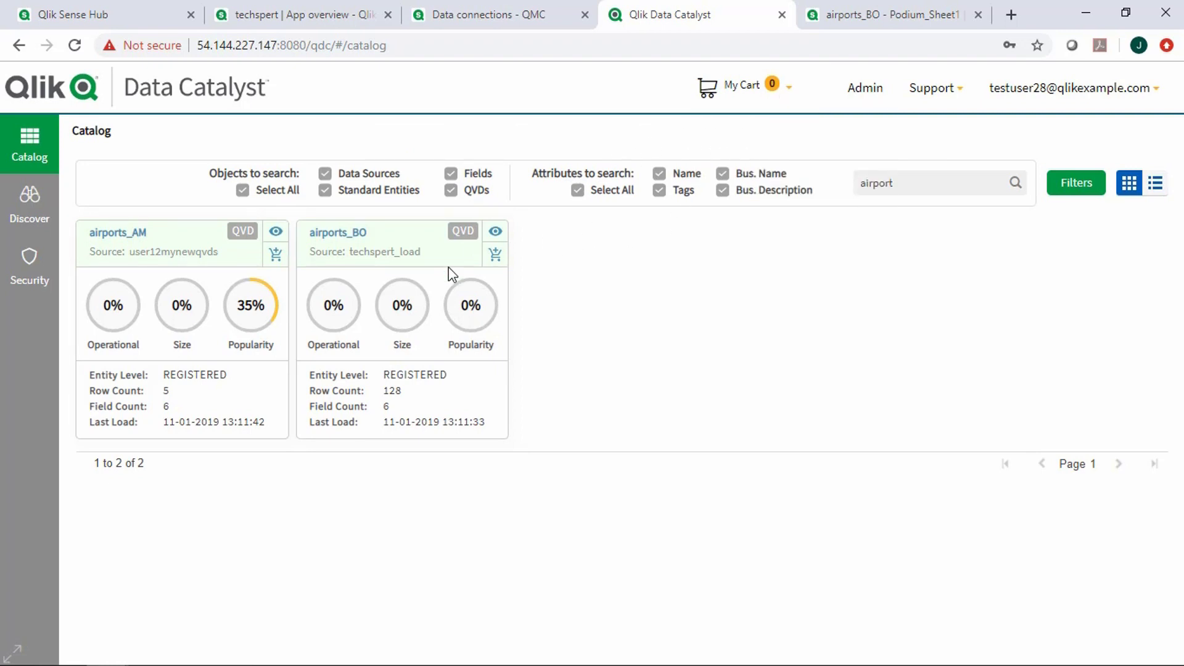
{"action": "mouse_move", "coordinate": [796, 94]}
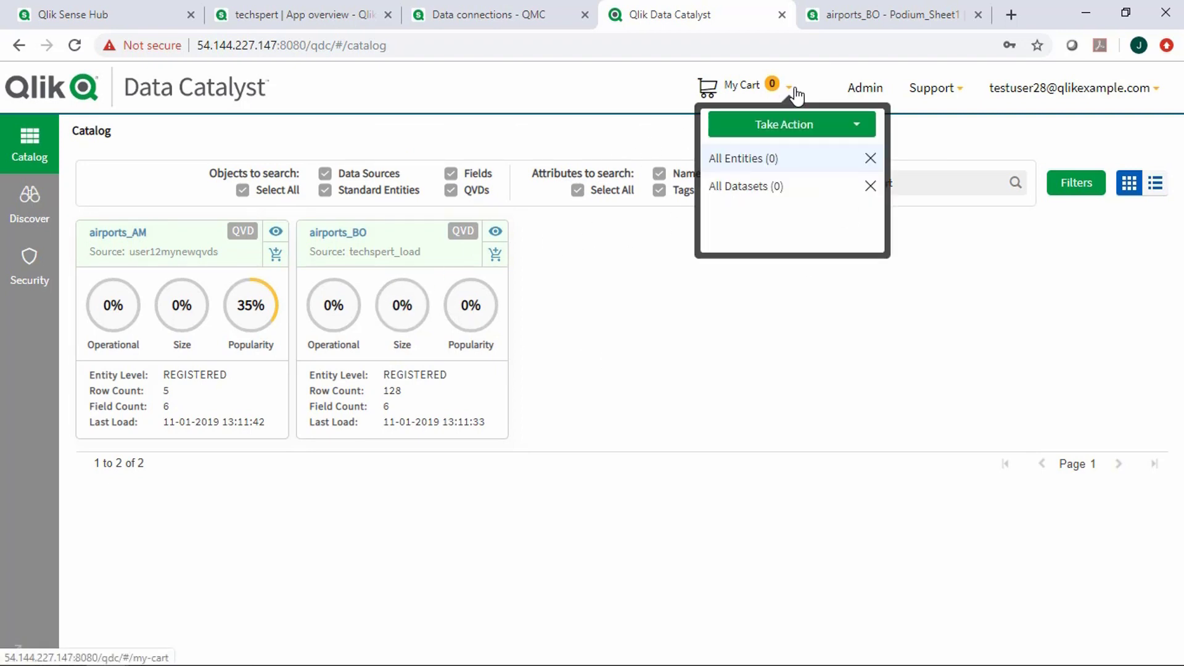
{"action": "left_click", "coordinate": [811, 125]}
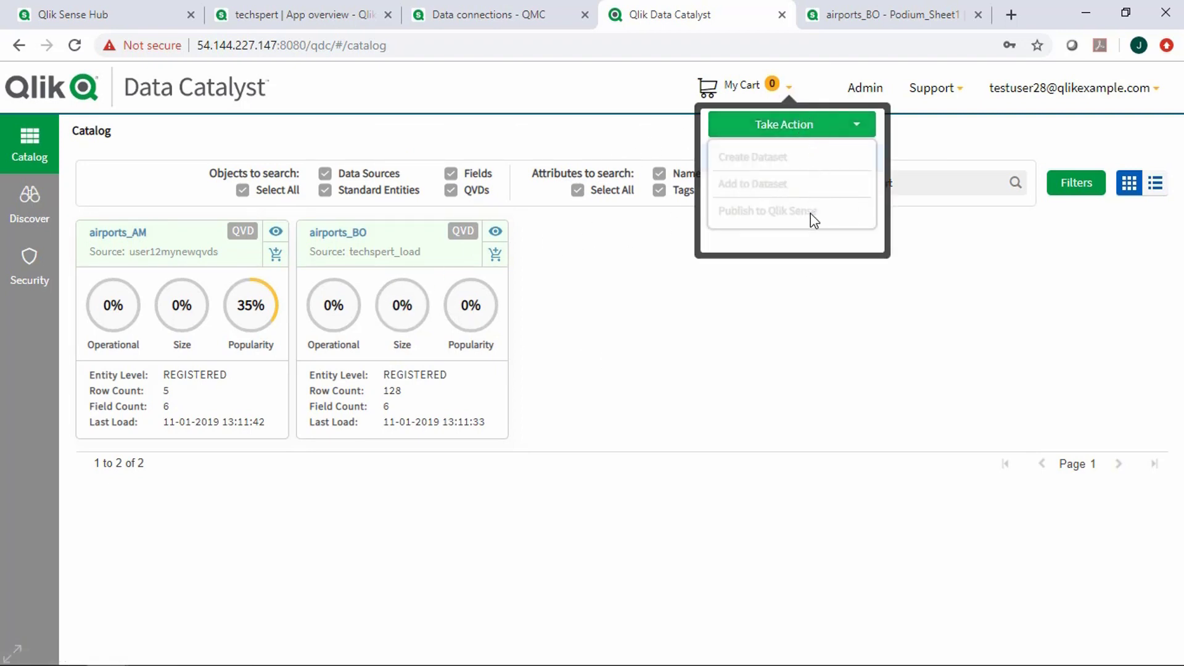